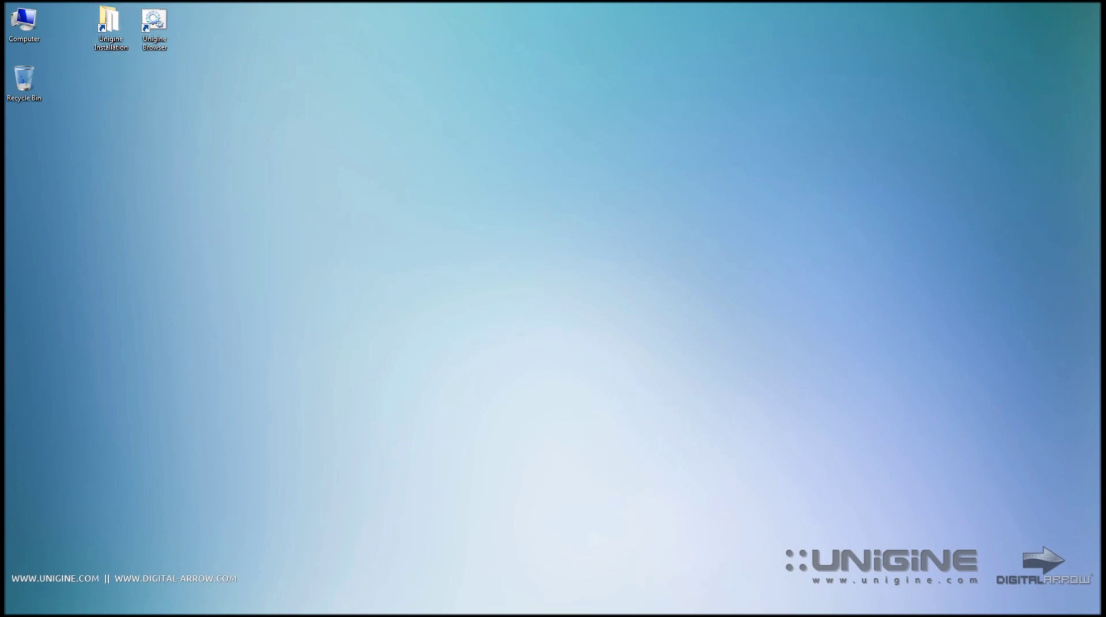
Open the Unigine installation folder and select the browser batch file in it
double_click(109, 27)
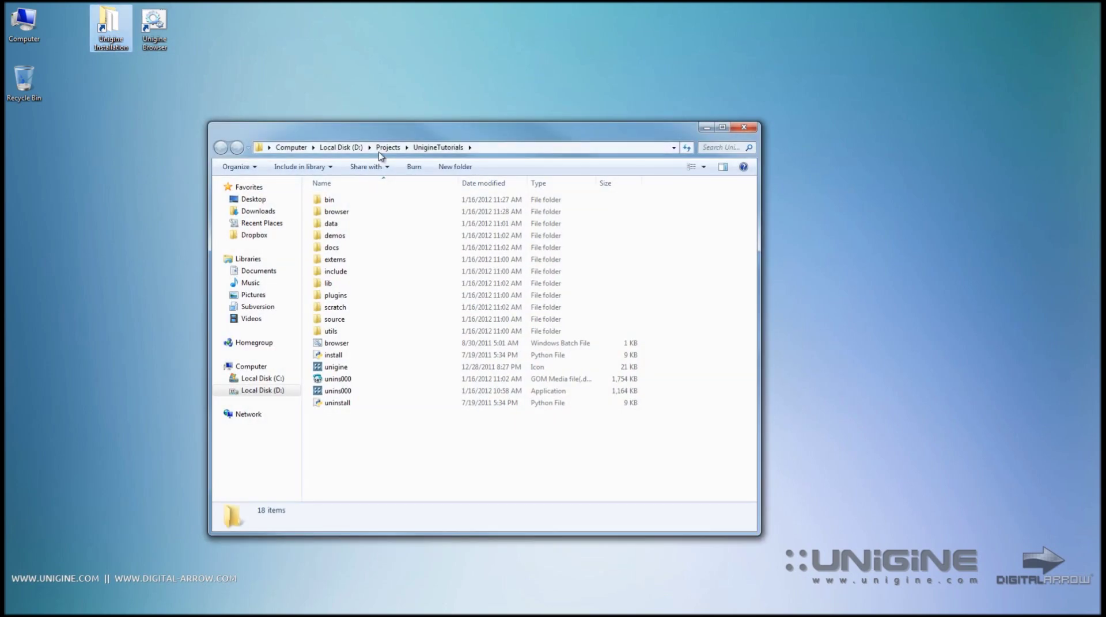
left_click_drag(395, 128, 375, 38)
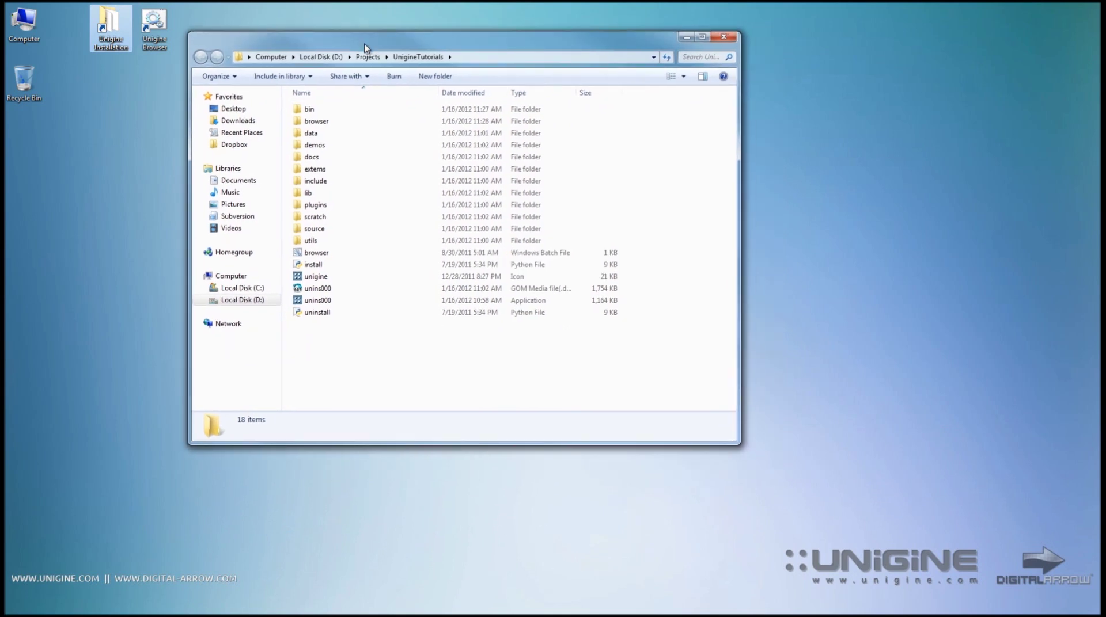
left_click(319, 254)
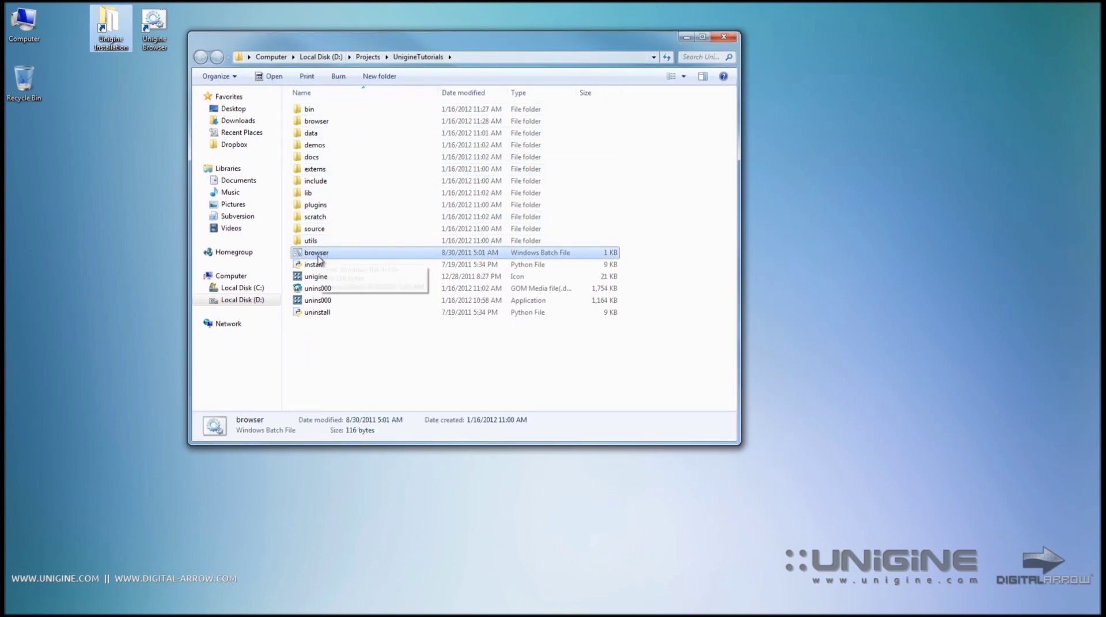
left_click_drag(336, 350, 315, 114)
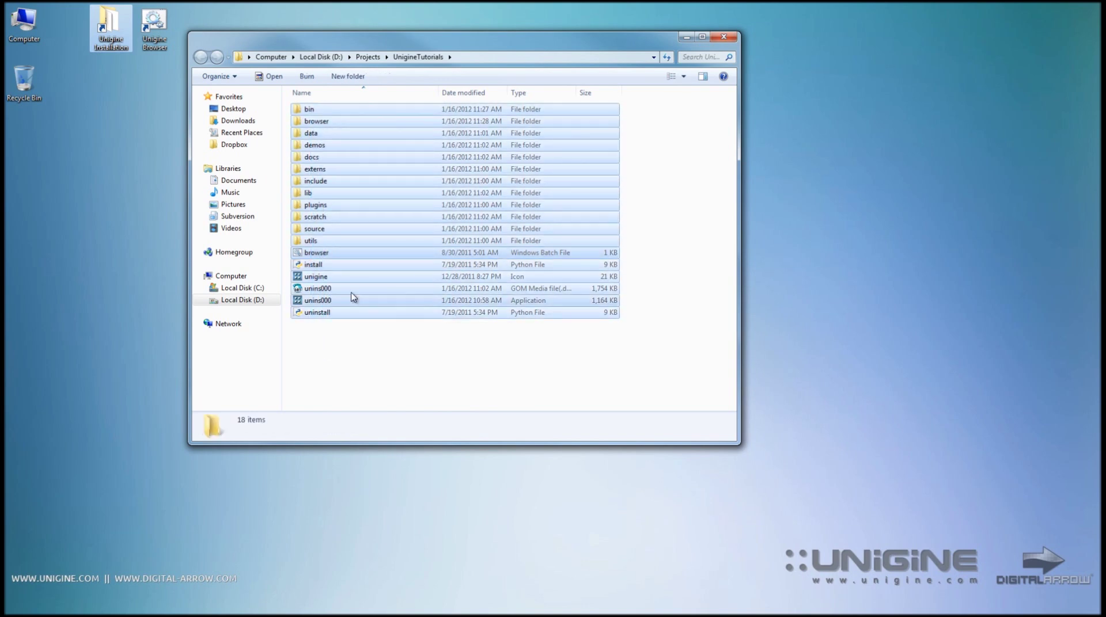
left_click(362, 372)
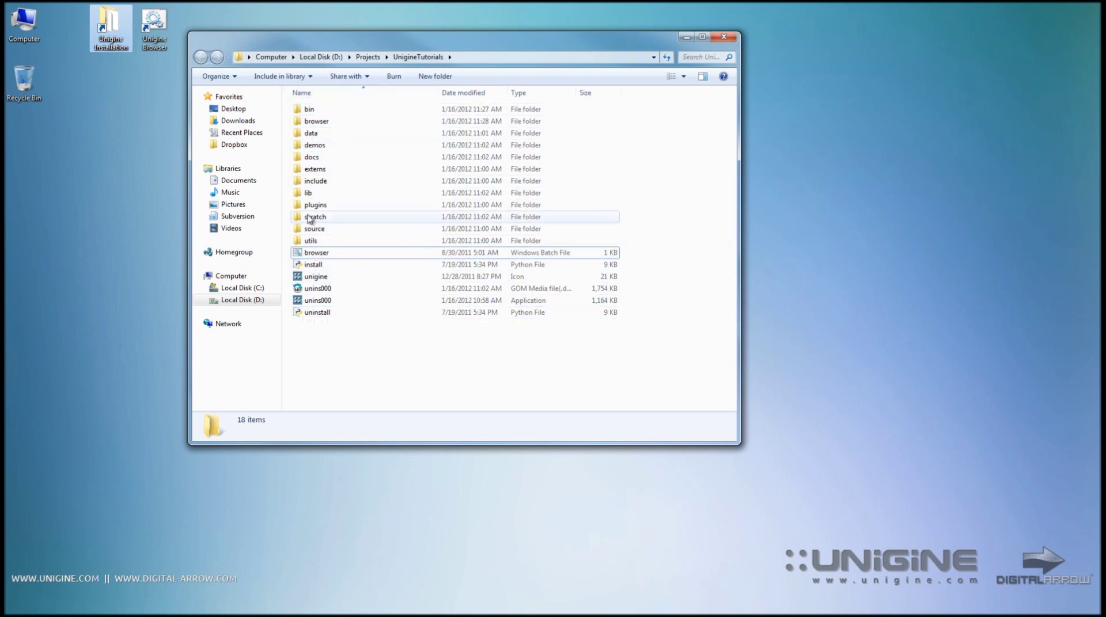
left_click(322, 254)
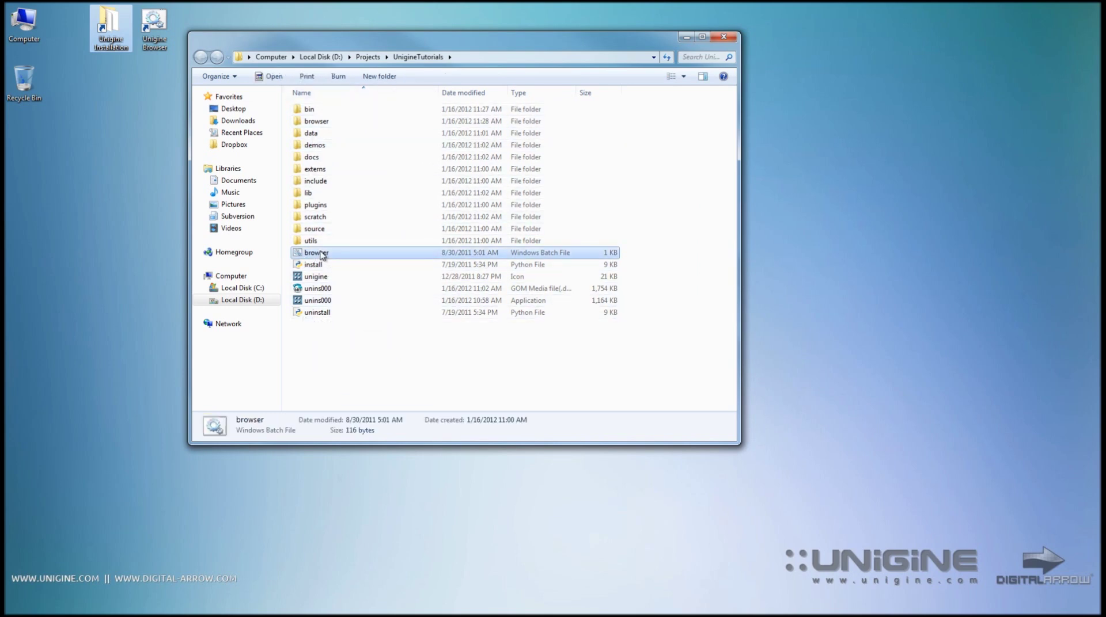
Close the installation folder and launch the Unigine SDK browser from its desktop shortcut
left_click(151, 47)
left_click_drag(243, 42, 282, 21)
left_click(153, 26)
left_click(760, 16)
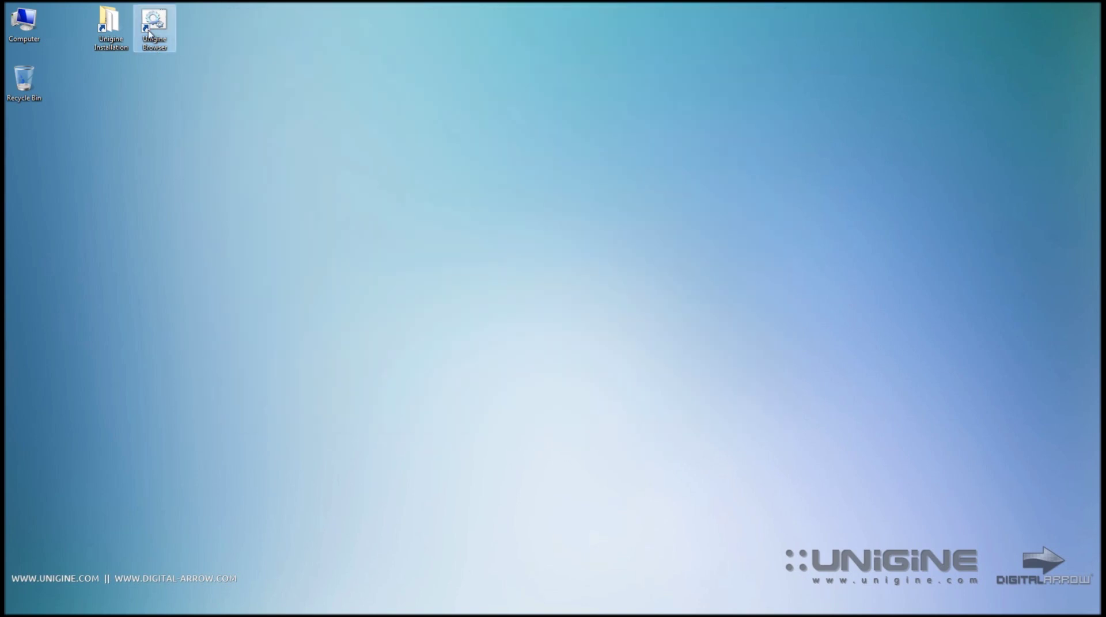
Enlarge the SDK browser window and reposition it on the desktop so the whole settings row fits
left_click_drag(5, 92, 565, 73)
left_click_drag(690, 187, 988, 187)
left_click_drag(745, 76, 760, 65)
mouse_move(981, 129)
left_mouse_down()
mouse_move(981, 171)
mouse_move(980, 125)
left_mouse_up()
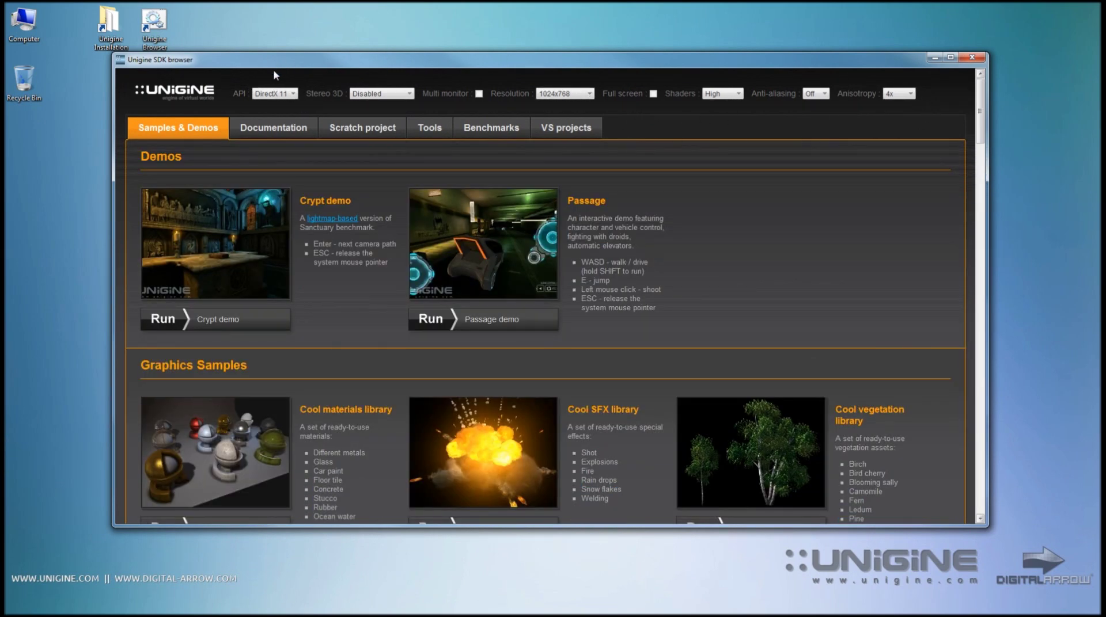
mouse_move(420, 54)
left_mouse_down()
mouse_move(419, 26)
mouse_move(404, 78)
mouse_move(401, 56)
left_mouse_up()
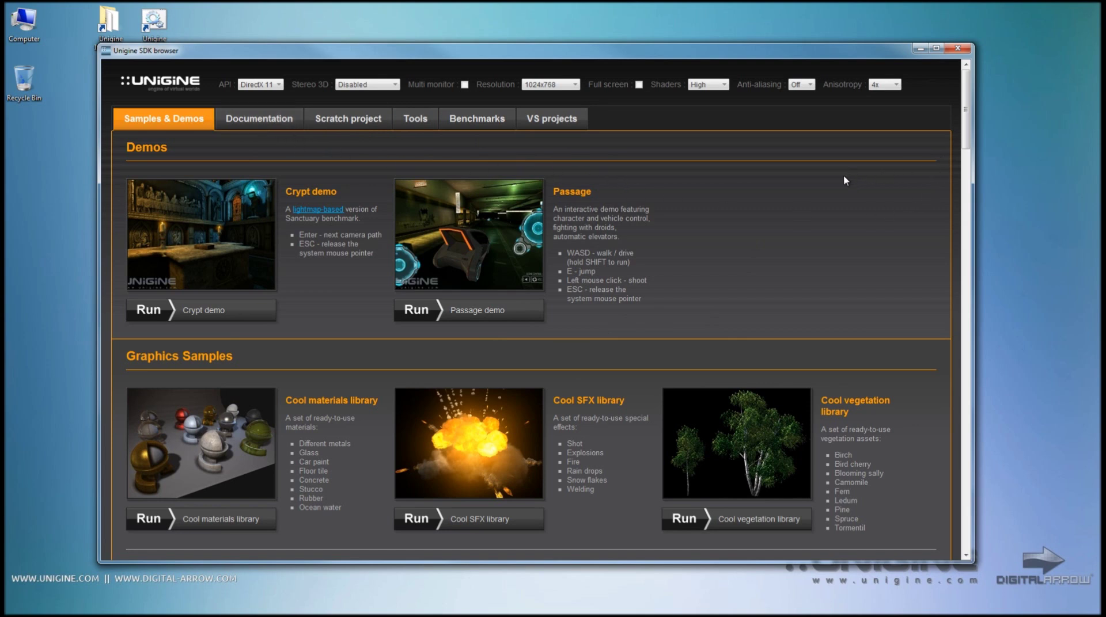
Check the API and Stereo 3D options, and select DirectX 11 as the rendering API
mouse_move(962, 119)
left_mouse_down()
mouse_move(962, 171)
mouse_move(961, 119)
left_mouse_up()
left_click(262, 85)
left_click(262, 85)
left_click(366, 84)
left_click(367, 85)
left_click(258, 84)
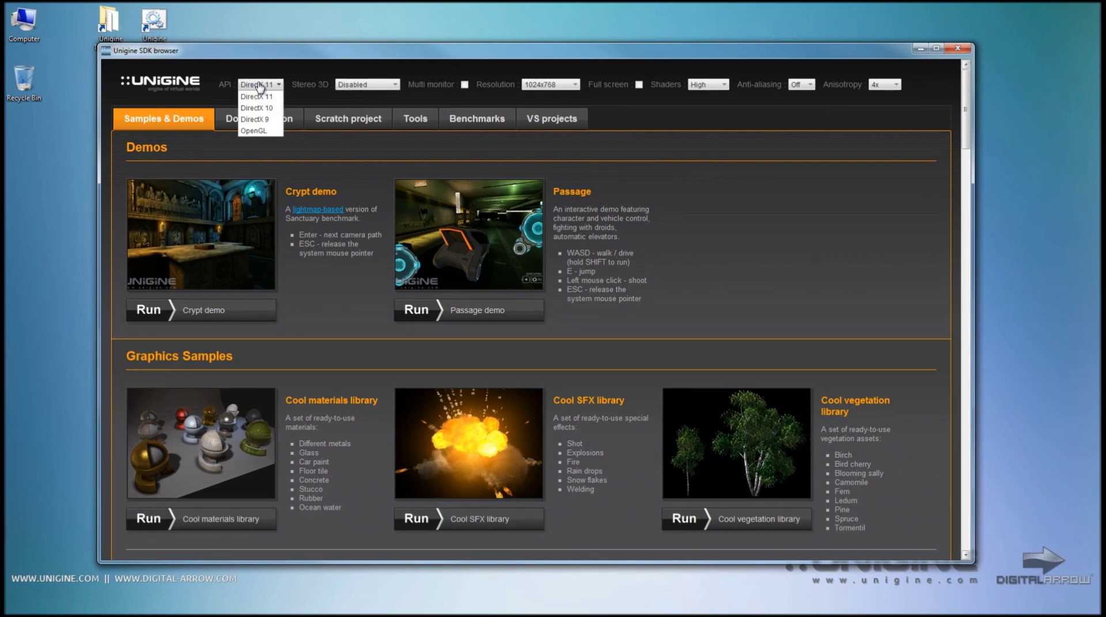
left_click(257, 96)
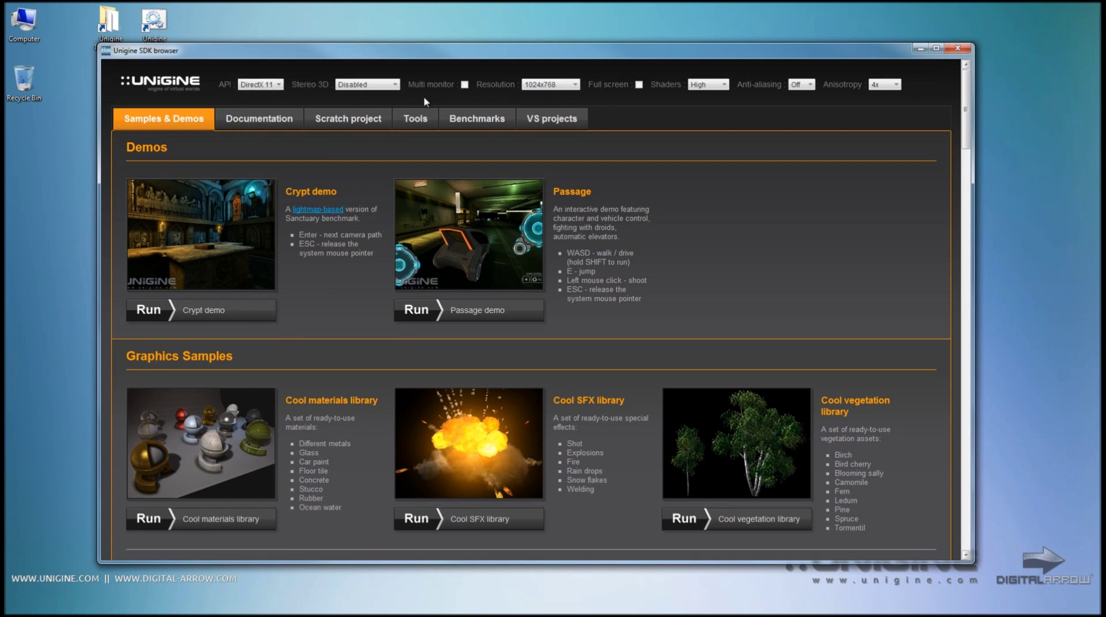
Set the launch resolution to 1600x900
left_click(553, 85)
left_click_drag(574, 117, 572, 171)
left_click(551, 167)
left_click(550, 85)
left_click(544, 185)
Choose High shaders and 2x anti-aliasing, and keep the anisotropy at 4x
left_click(708, 85)
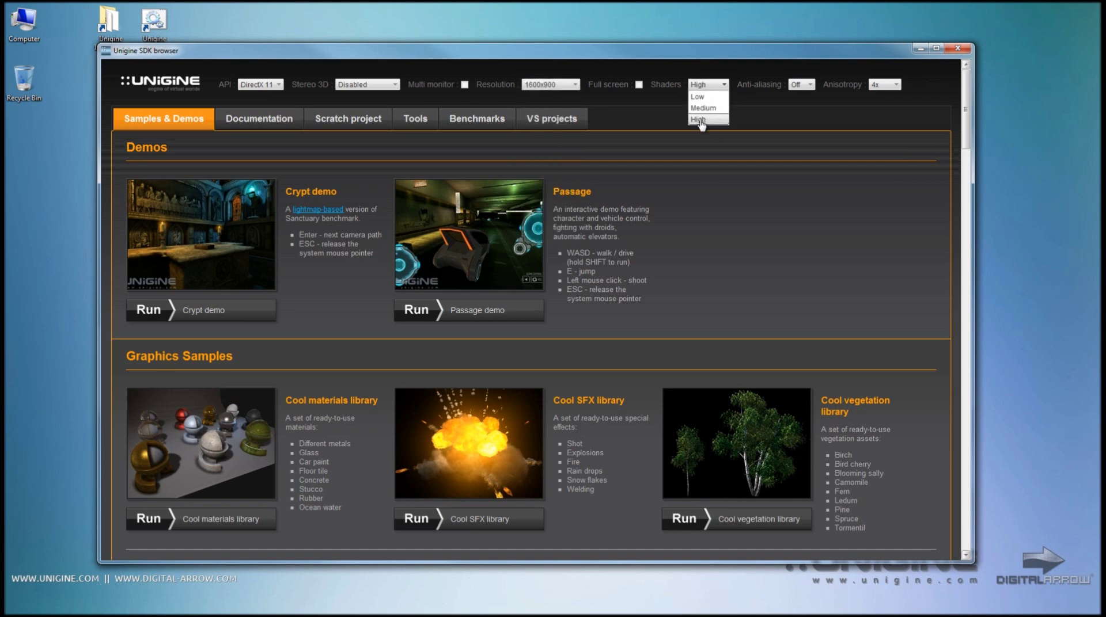
left_click(700, 120)
left_click(802, 84)
left_click(797, 109)
left_click(889, 86)
left_click(889, 88)
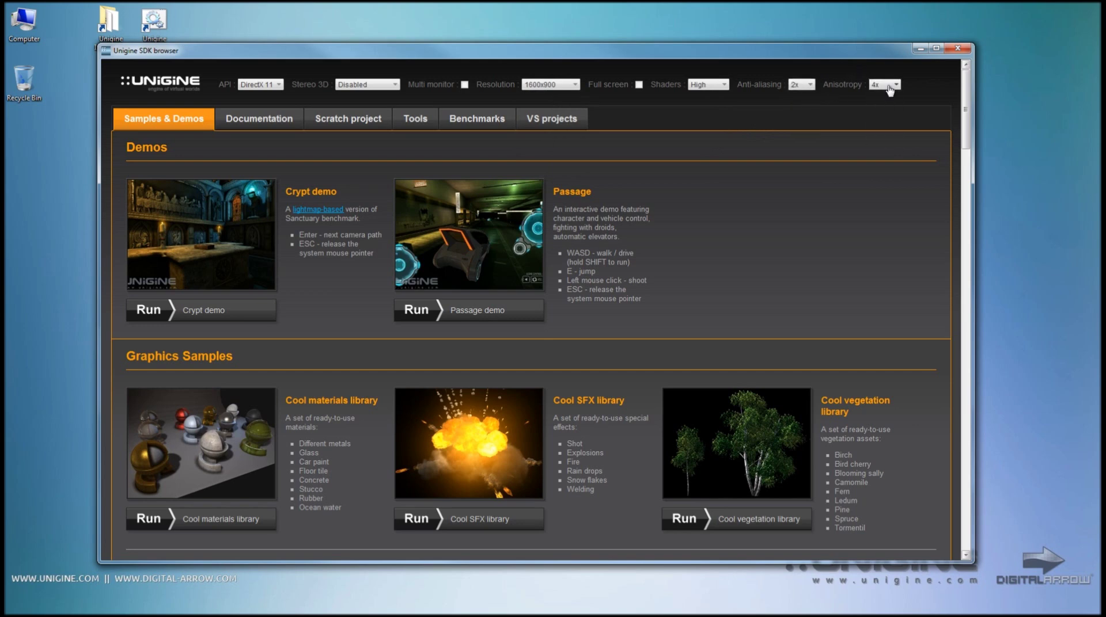
left_click(889, 86)
left_click(889, 87)
Browse the samples and demos, and launch Unigine Editor from the SDK browser's tools
scroll(972, 133, "down", 3)
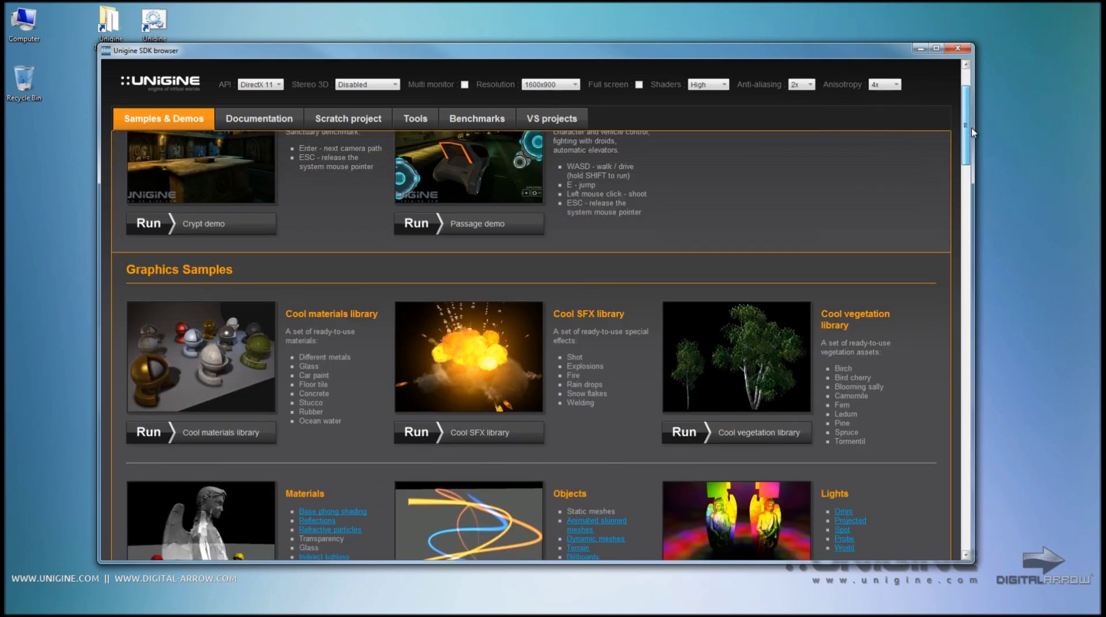
scroll(972, 132, "up", 3)
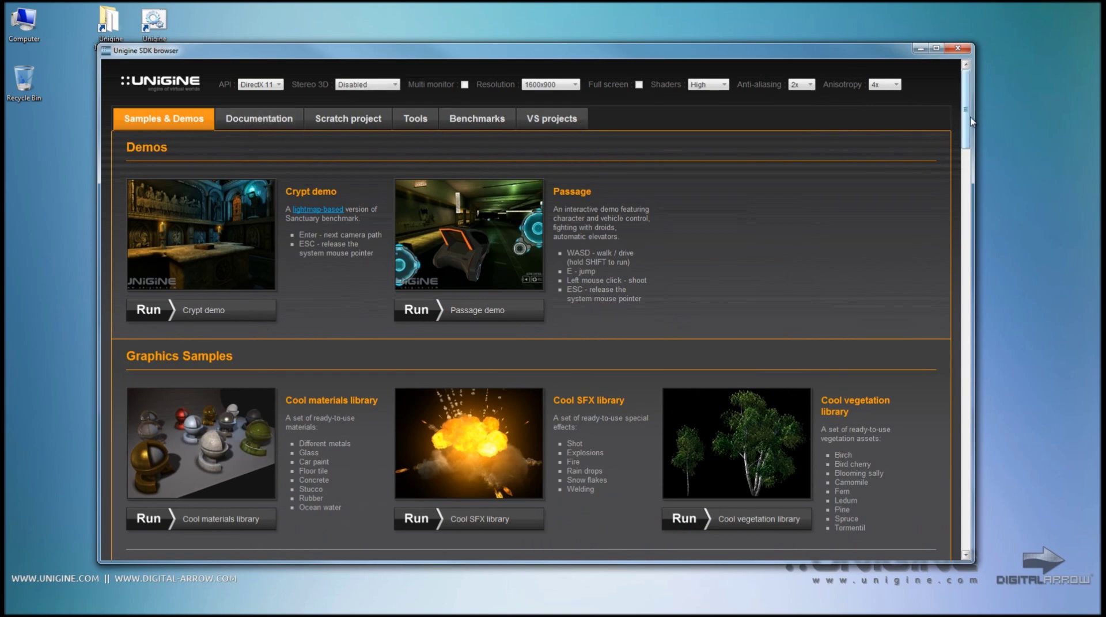
mouse_move(972, 122)
left_mouse_down()
mouse_move(968, 275)
mouse_move(967, 110)
left_mouse_up()
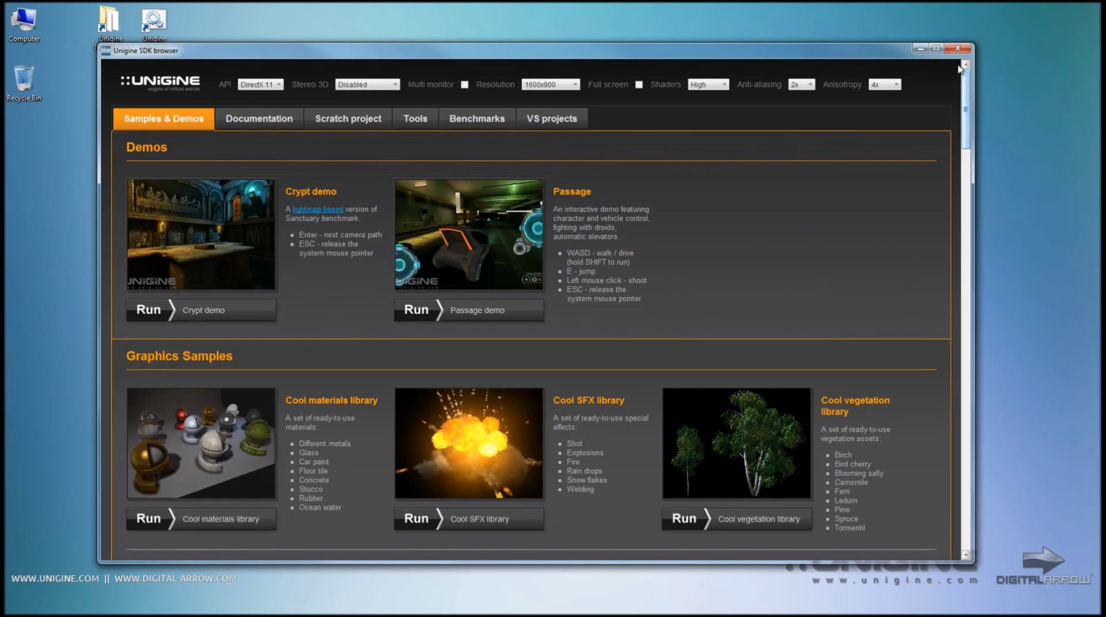
left_click(416, 120)
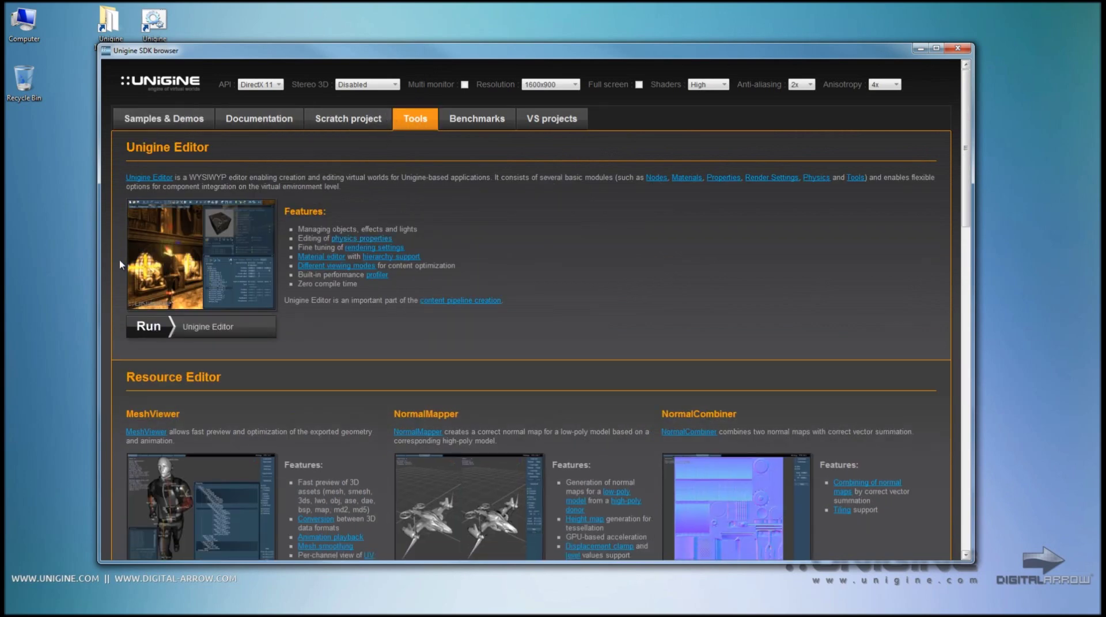
left_click(207, 328)
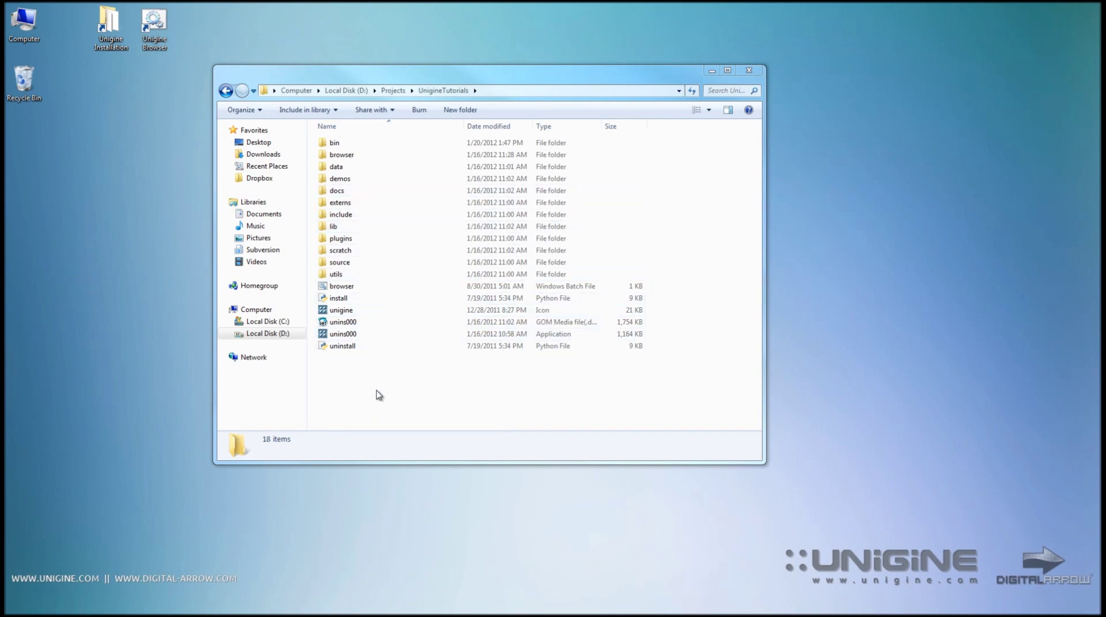
Run the heaven_gl batch file from the UnigineTutorials demos folder and reposition the demo window
left_click_drag(377, 81, 362, 103)
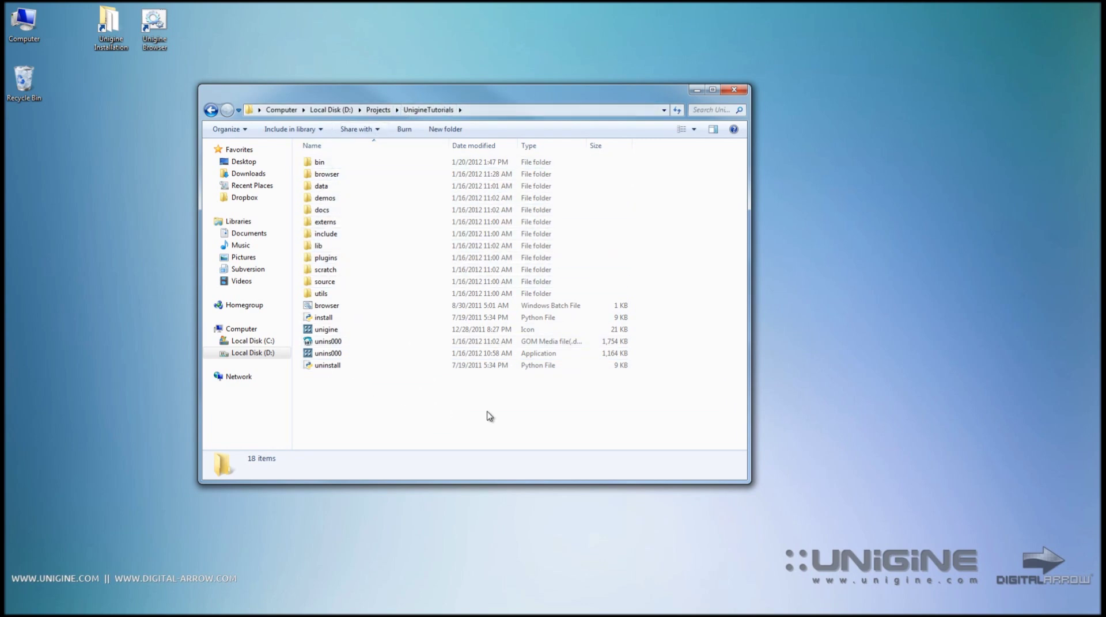
double_click(346, 198)
scroll(351, 243, "down", 6)
scroll(351, 247, "down", 5)
scroll(363, 240, "up", 11)
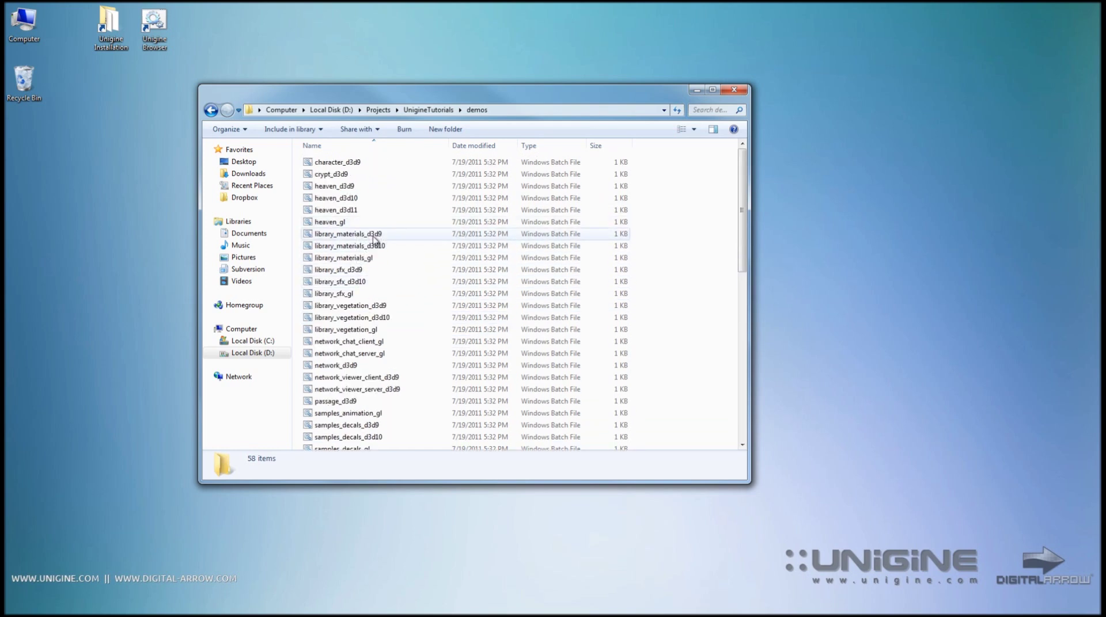
left_click(365, 226)
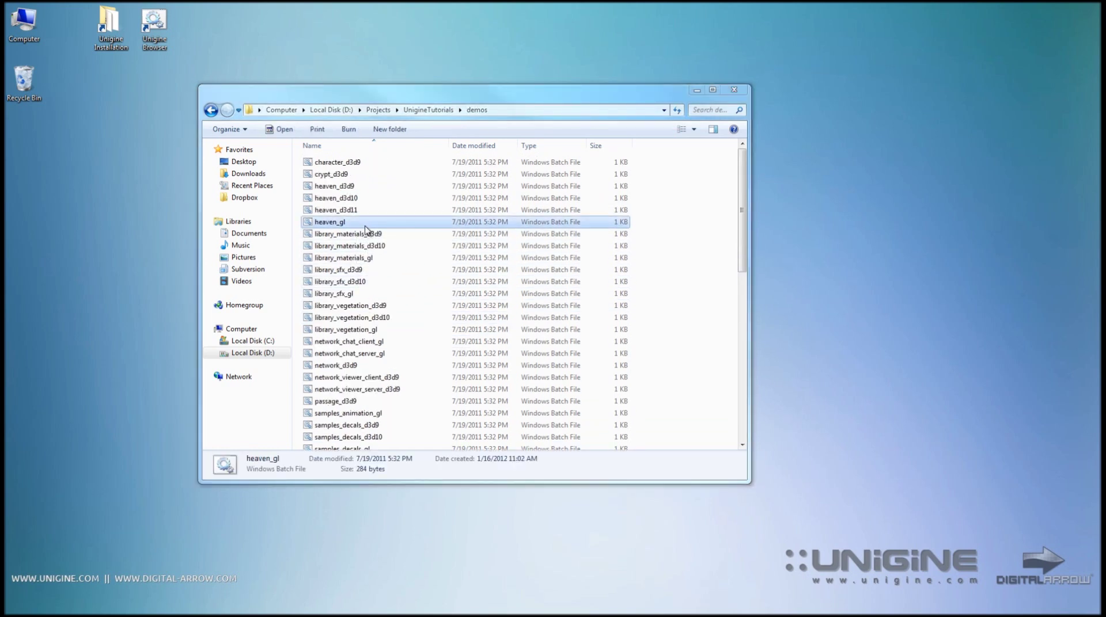
double_click(365, 226)
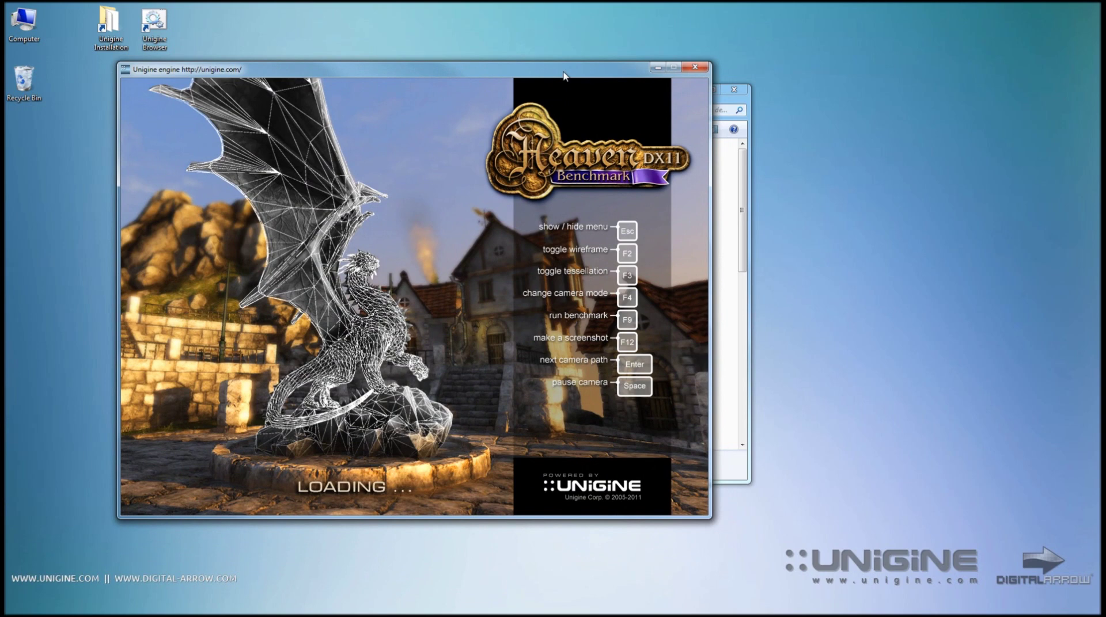
left_click_drag(563, 75, 566, 75)
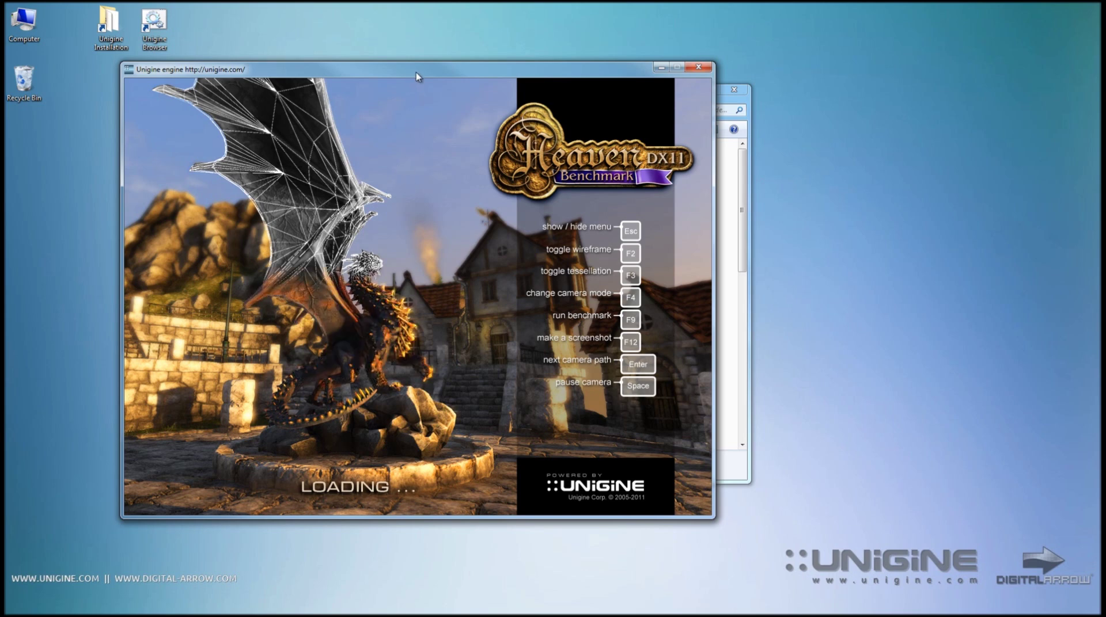
left_click_drag(418, 73, 396, 61)
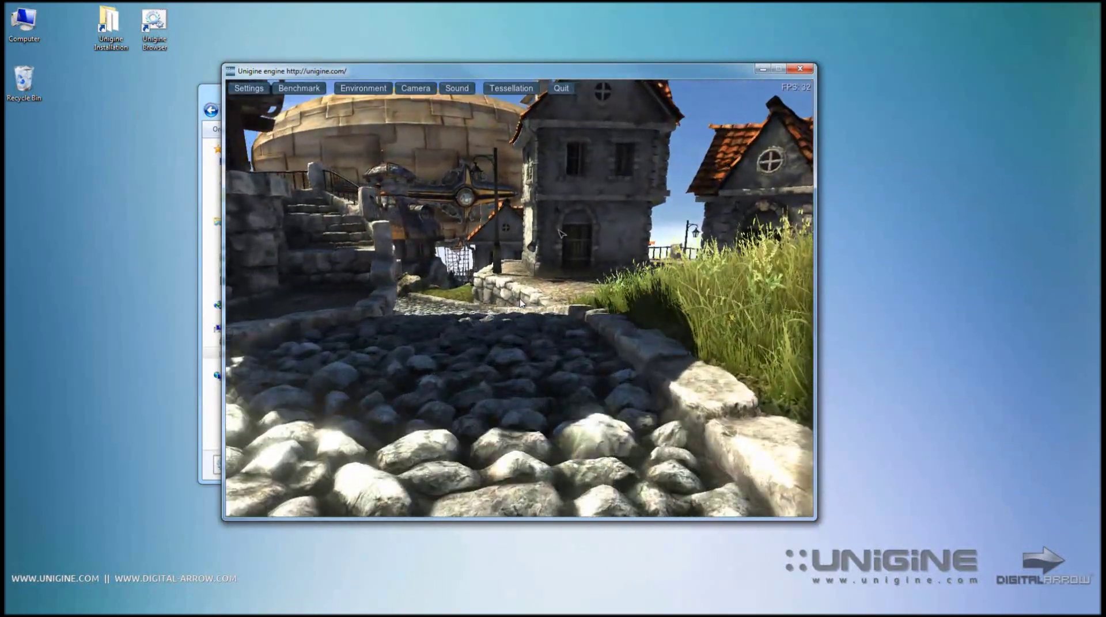
View the Heaven demo's video settings, and start the benchmark and cancel it
left_click(249, 88)
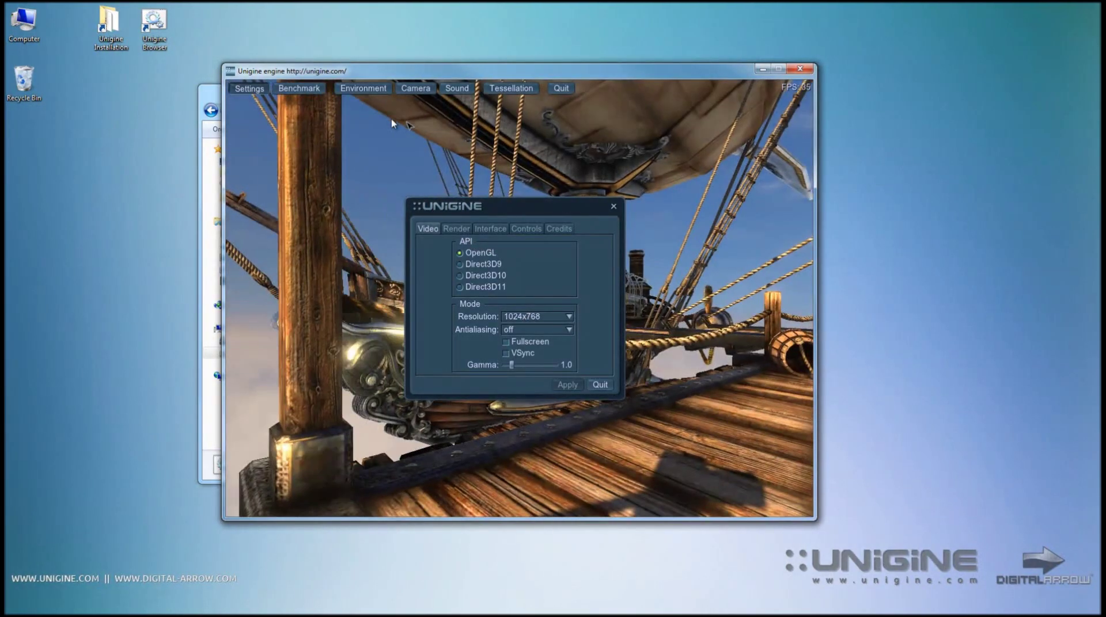
left_click(299, 88)
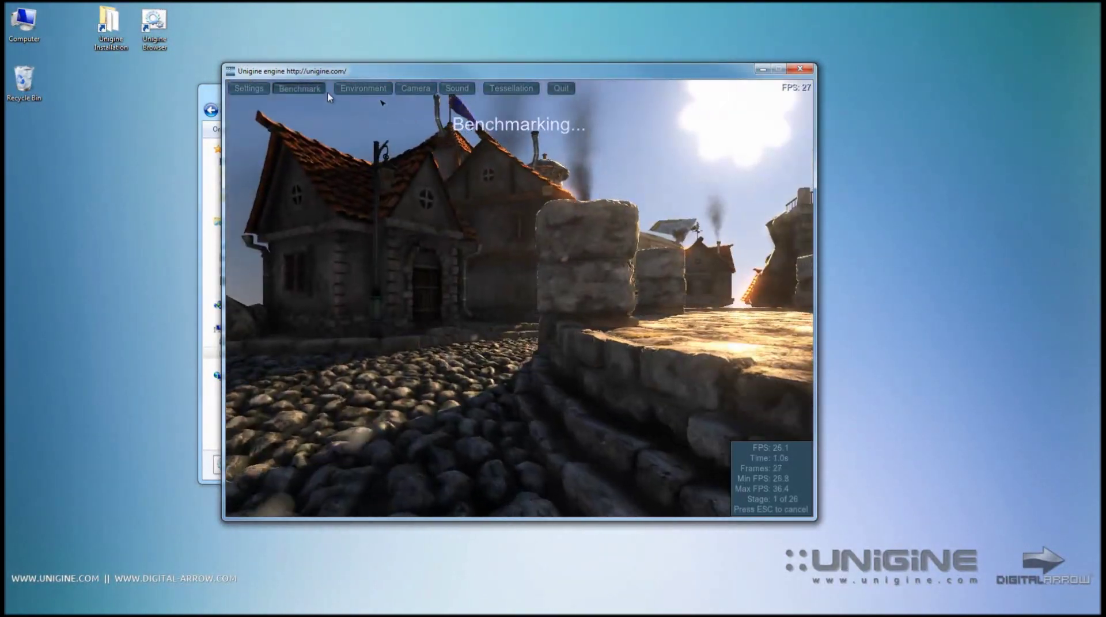
key("Escape")
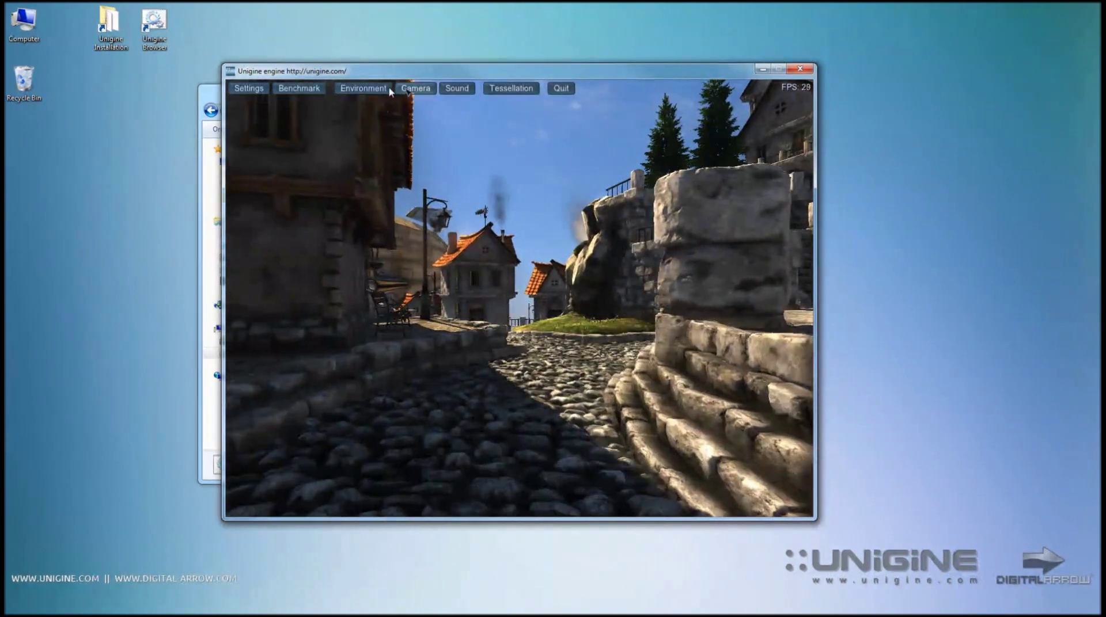
View the environment keyline editor, and switch to the free camera to fly through the Heaven scene
left_click(363, 88)
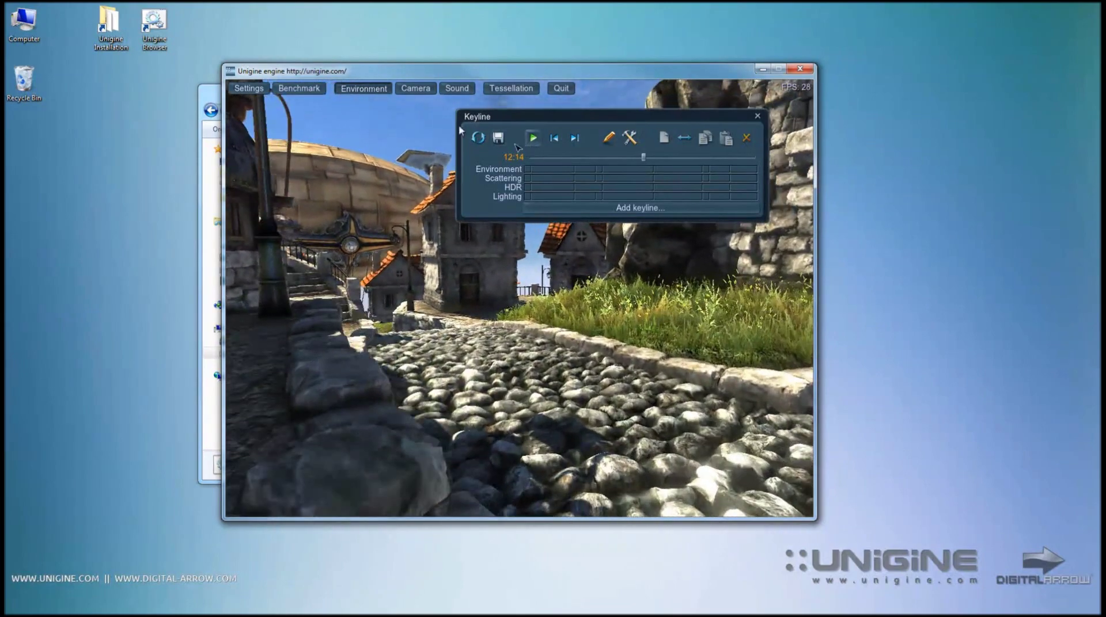
left_click(415, 90)
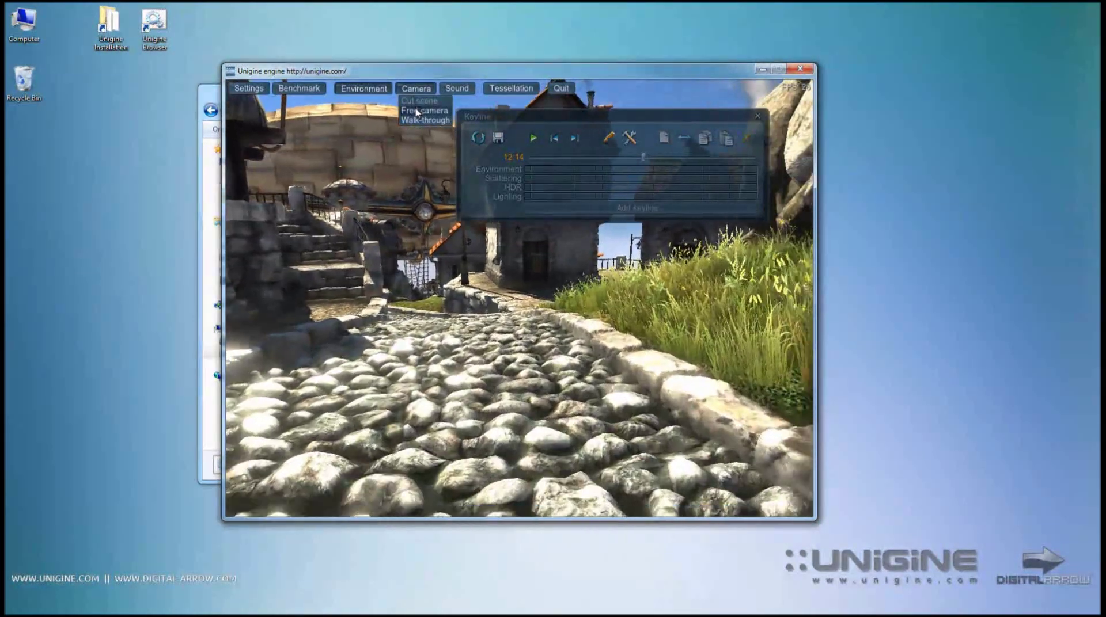
left_click(423, 110)
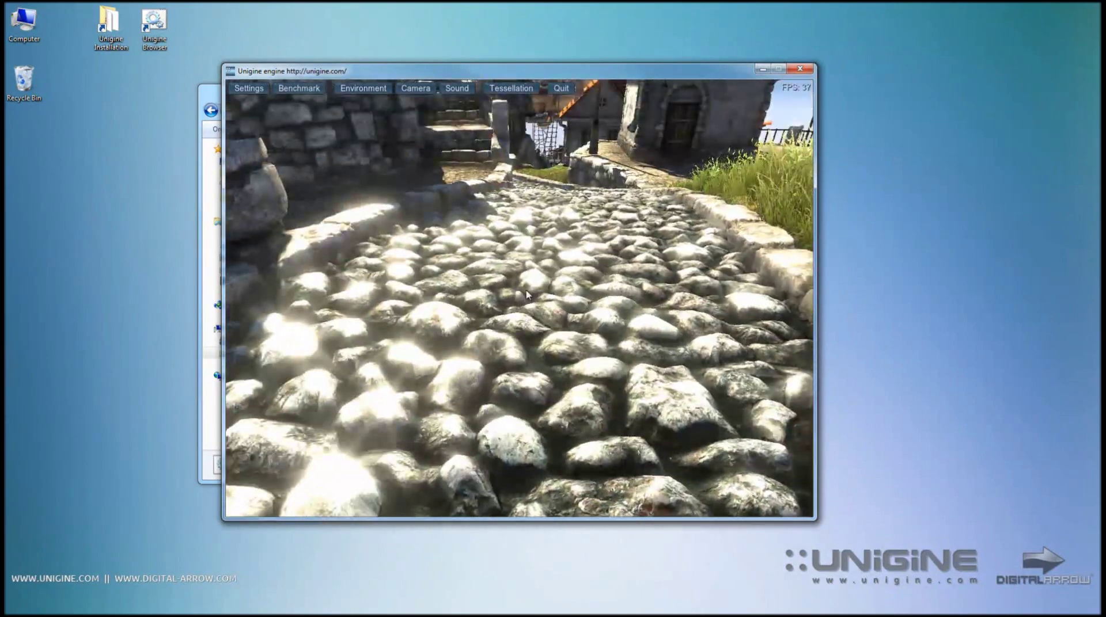
key("w")
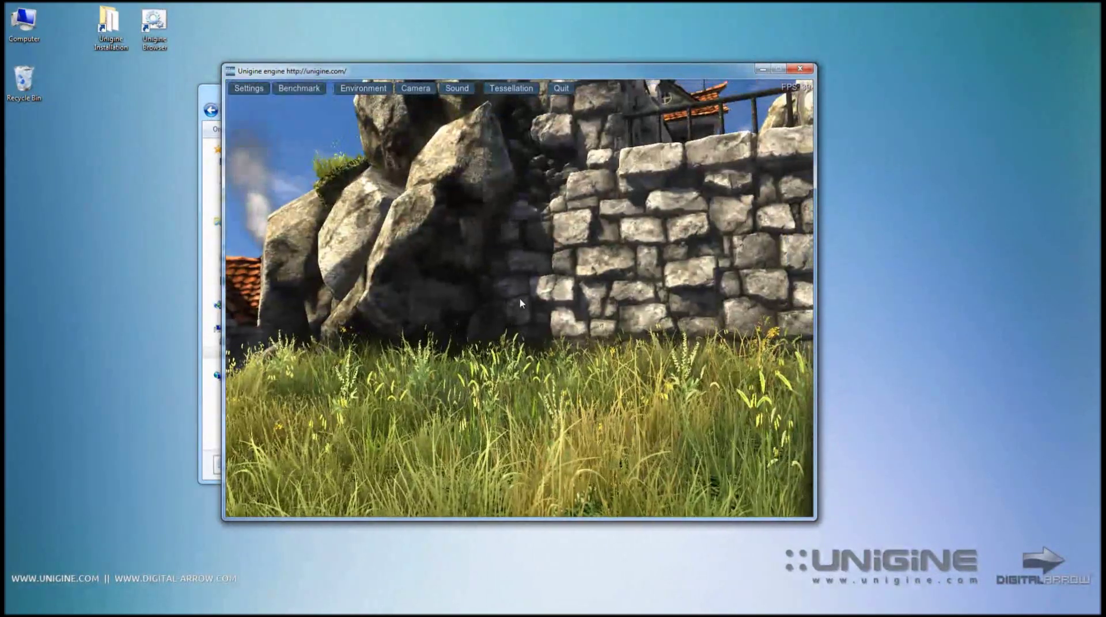
Load the editor in the running Heaven demo with the console command editor_load, and close the console
key("grave")
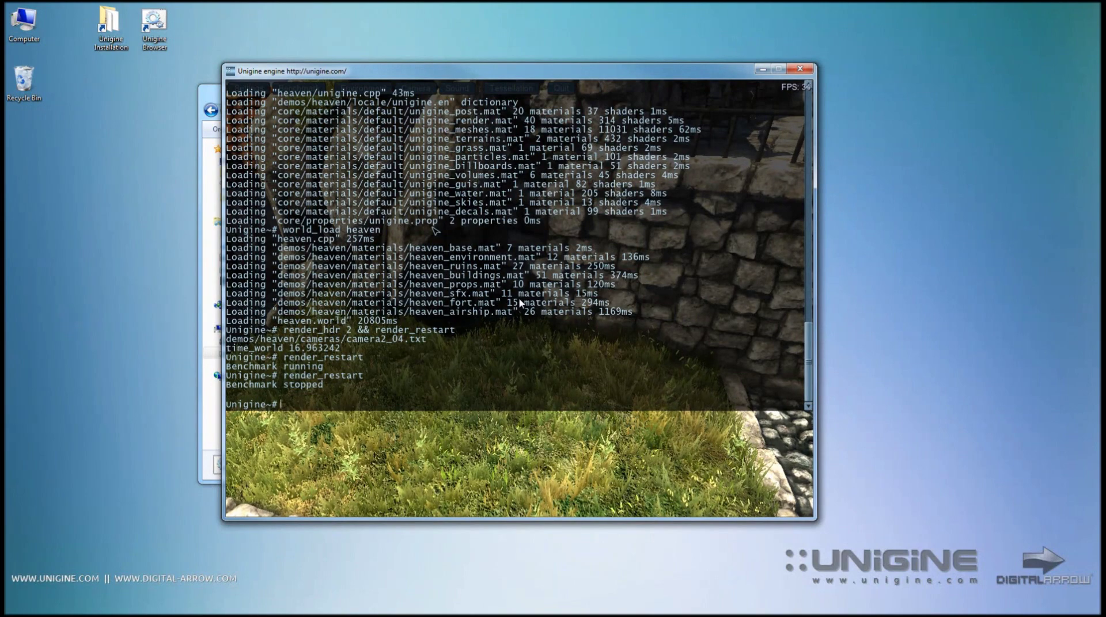
type("e")
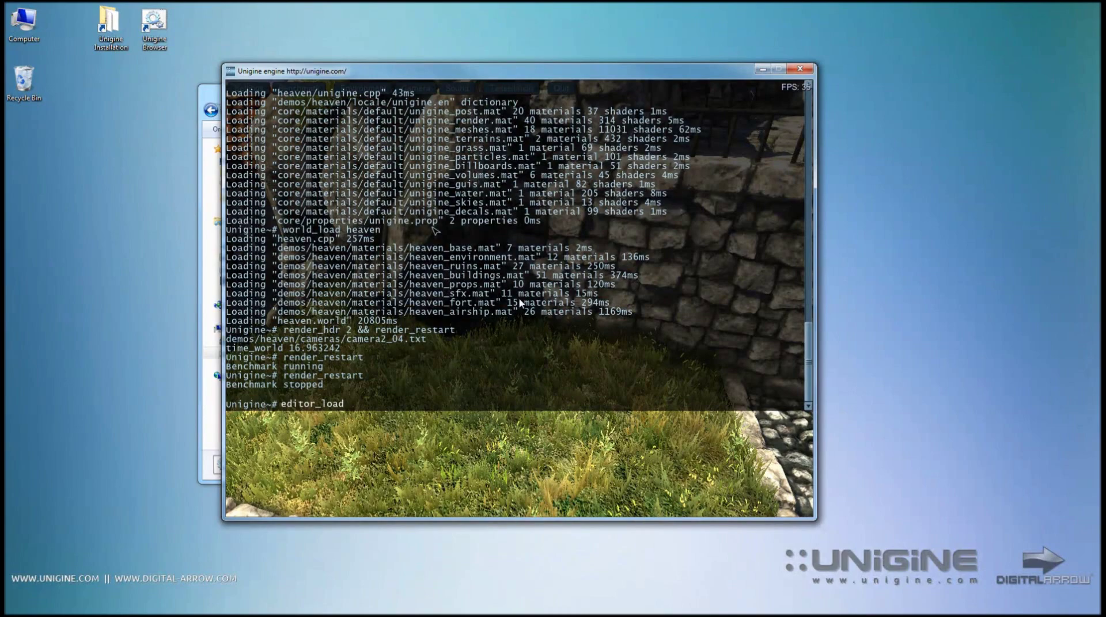
type("ditor_load")
key("Return")
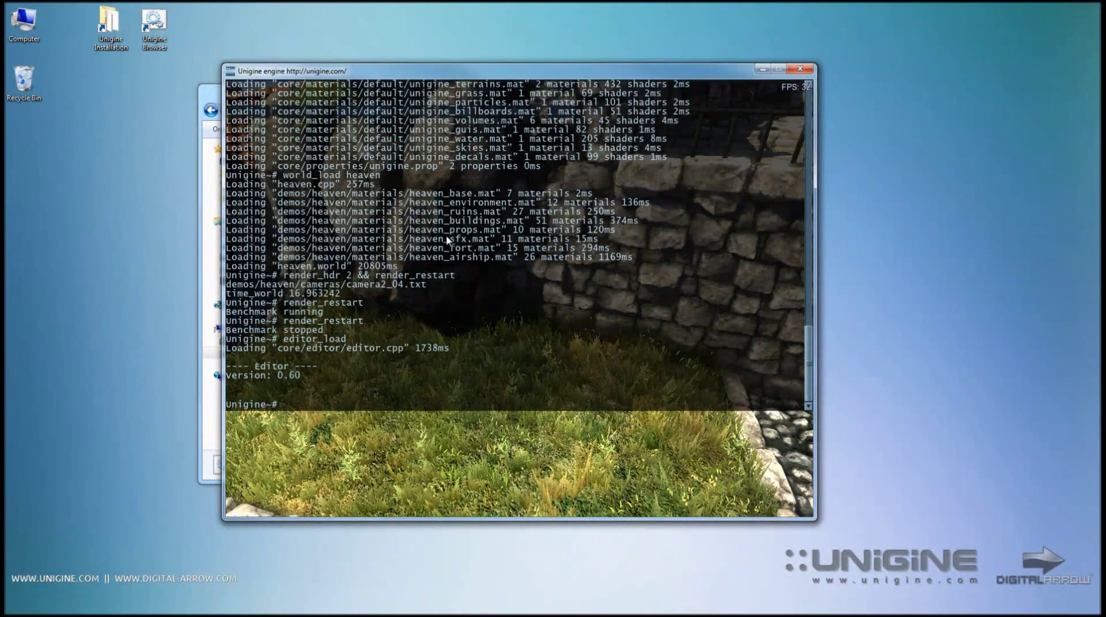
key("grave")
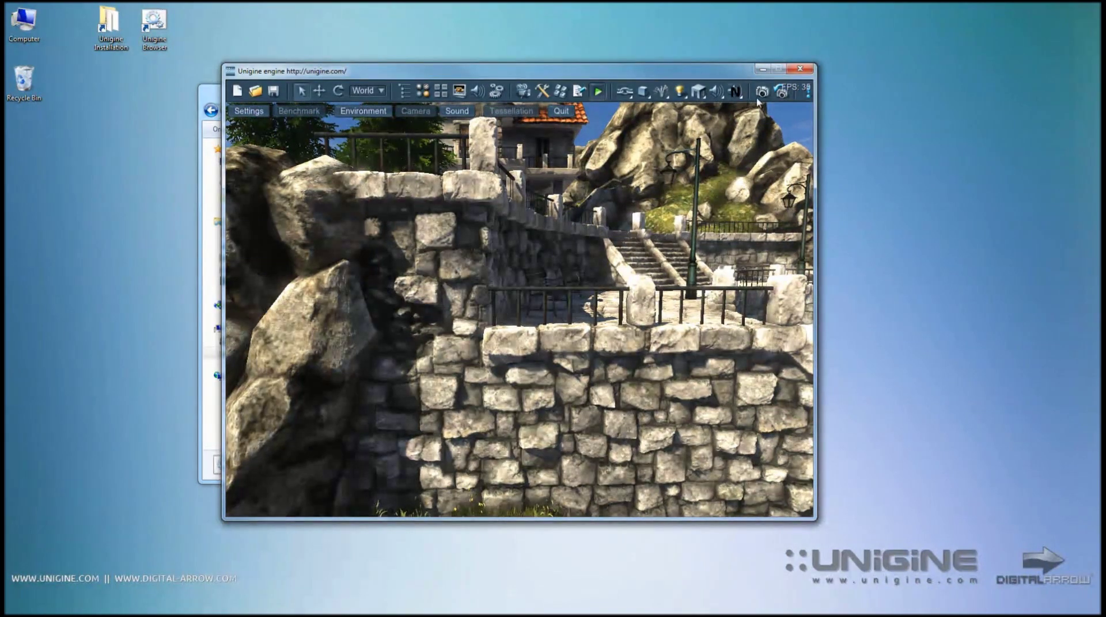
Select the bench by the stone wall in the Heaven scene to inspect its node information, and look around the village
right_click_drag(476, 208, 551, 209)
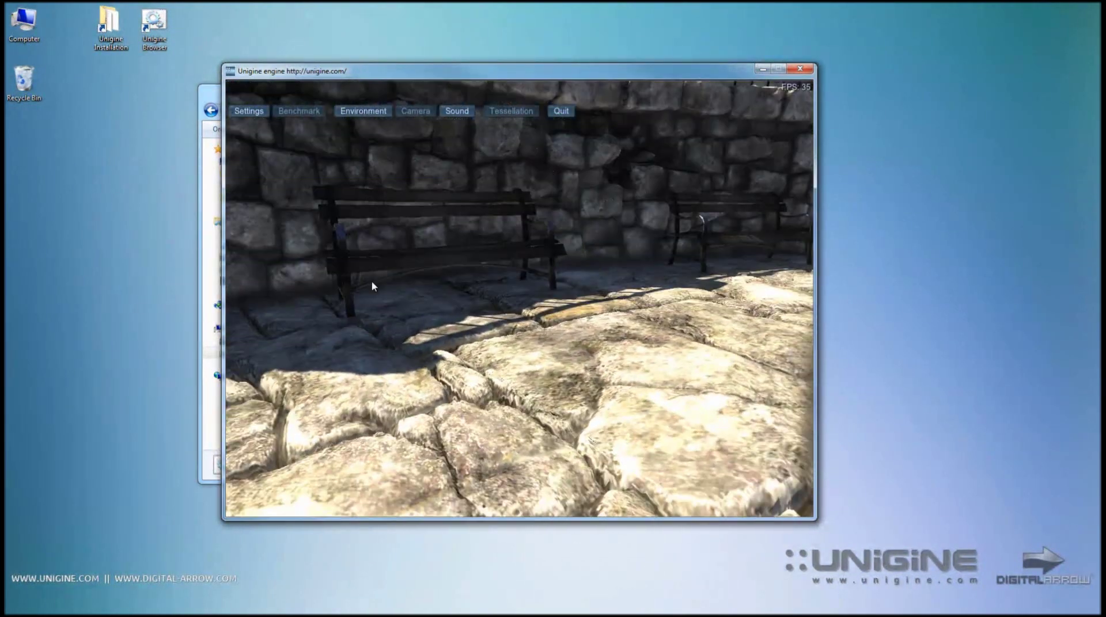
left_click(386, 259, "shift")
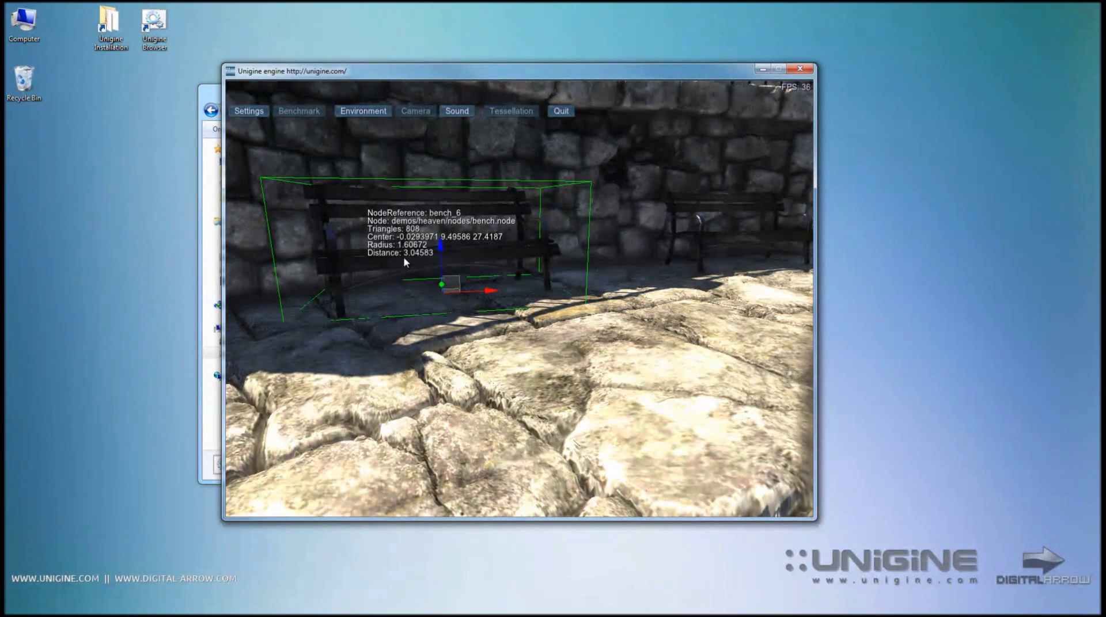
left_click(539, 310)
left_click_drag(555, 313, 427, 290)
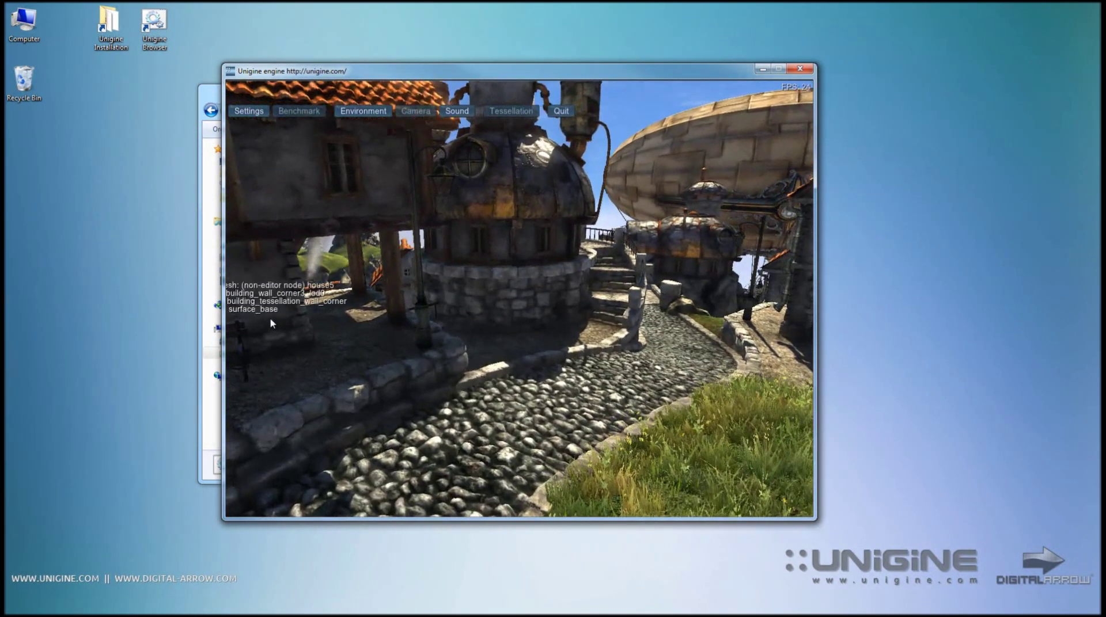
mouse_move(282, 83)
key("F10")
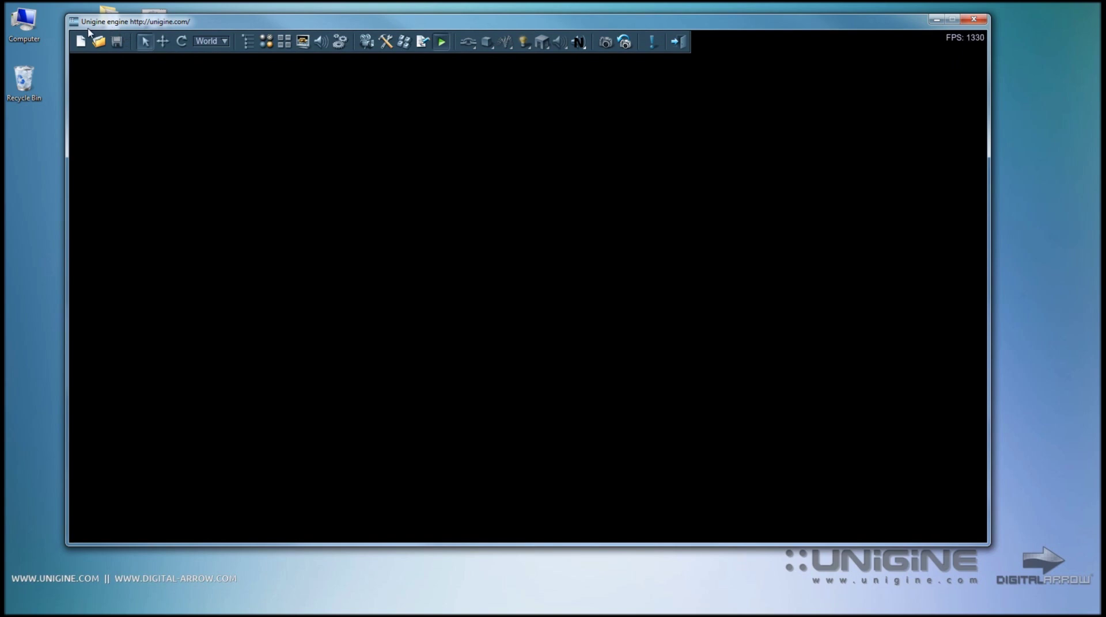
Bring up the world loading dialog and browse the worlds in the demos and library folders
left_click(117, 40)
left_click(100, 43)
left_click_drag(593, 225, 592, 194)
left_click(459, 175)
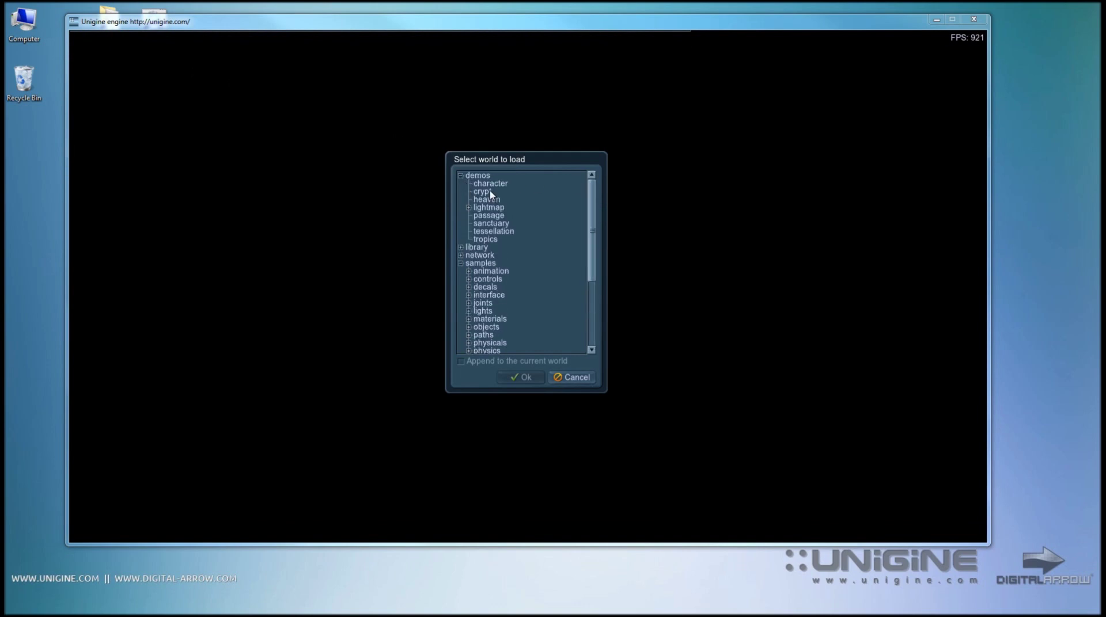
mouse_move(593, 201)
left_mouse_down()
mouse_move(592, 215)
mouse_move(583, 185)
left_mouse_up()
left_click(460, 176)
left_click(460, 183)
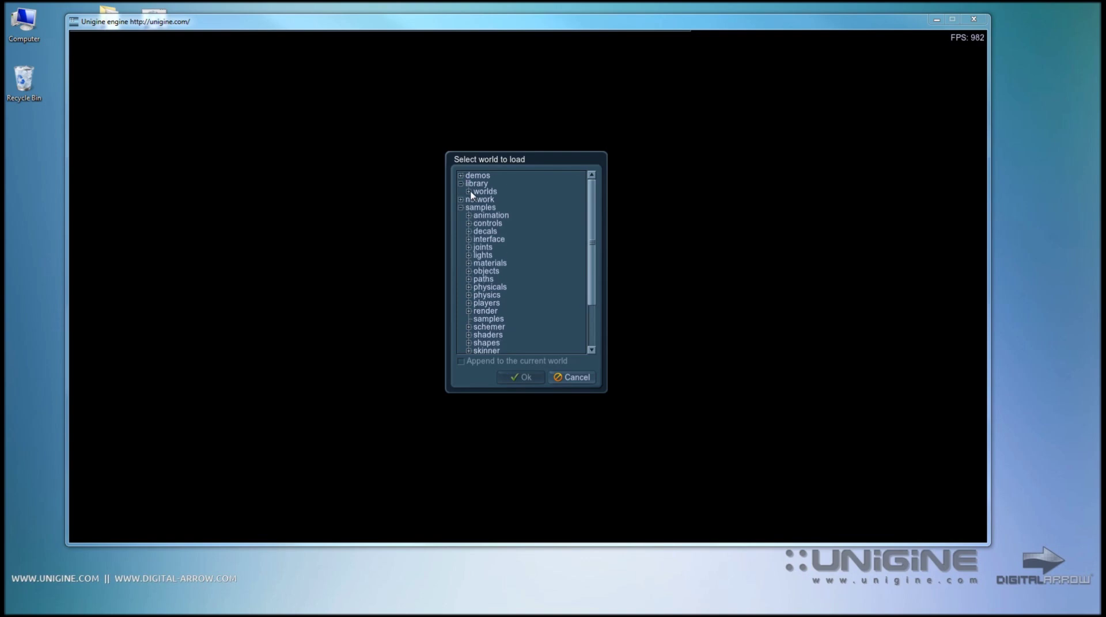
left_click(468, 191)
left_click(460, 183)
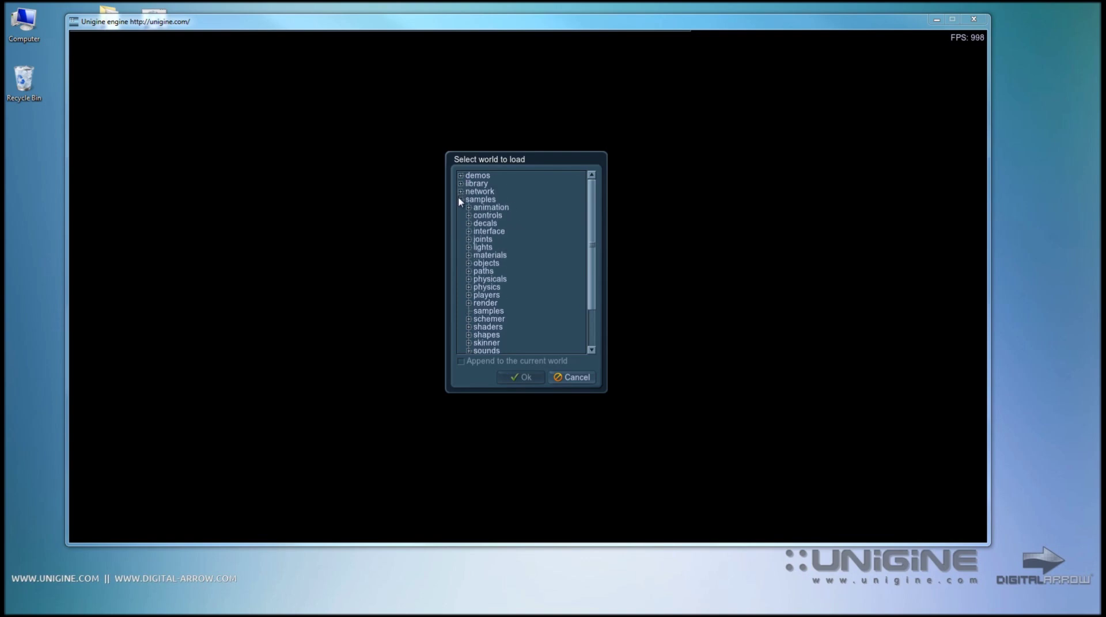
Browse the physicals samples and load the world fracture_00 from the samples/physics folder
mouse_move(593, 208)
left_mouse_down()
mouse_move(591, 237)
mouse_move(592, 202)
left_mouse_up()
left_click_drag(536, 152, 405, 137)
left_click_drag(456, 222, 452, 179)
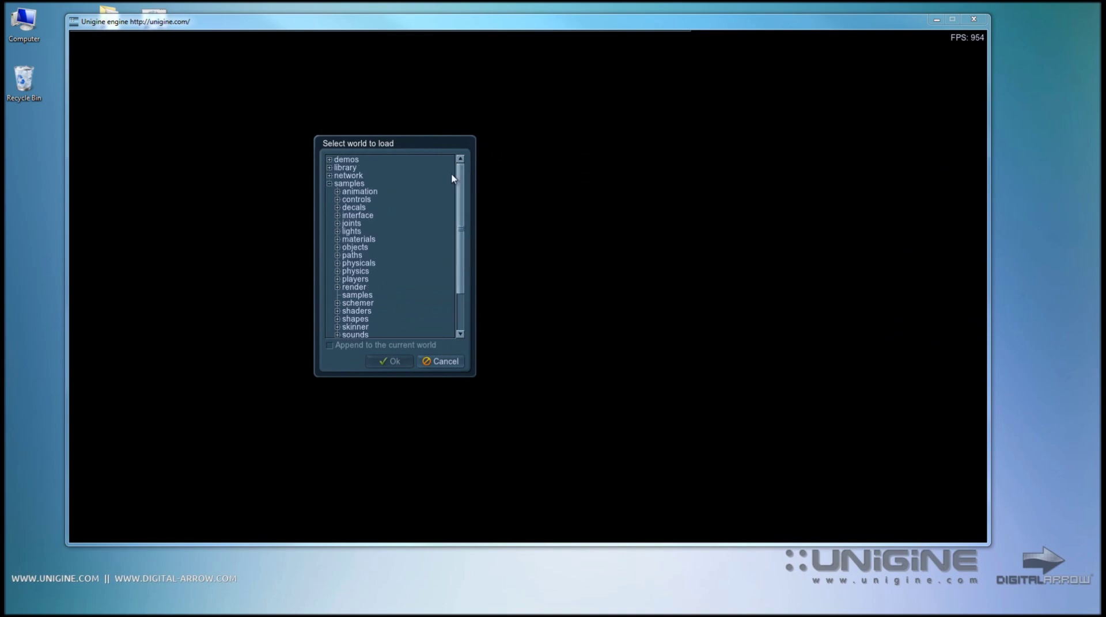
left_click(337, 261)
mouse_move(457, 236)
left_mouse_down()
mouse_move(460, 256)
mouse_move(459, 246)
left_mouse_up()
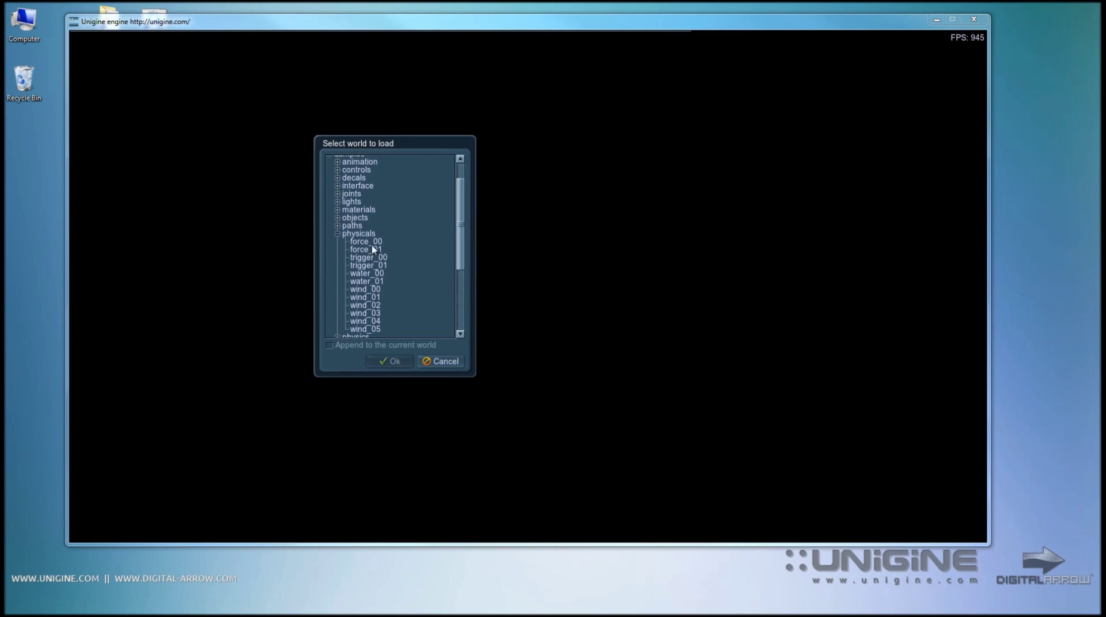
left_click(338, 234)
left_click(337, 242)
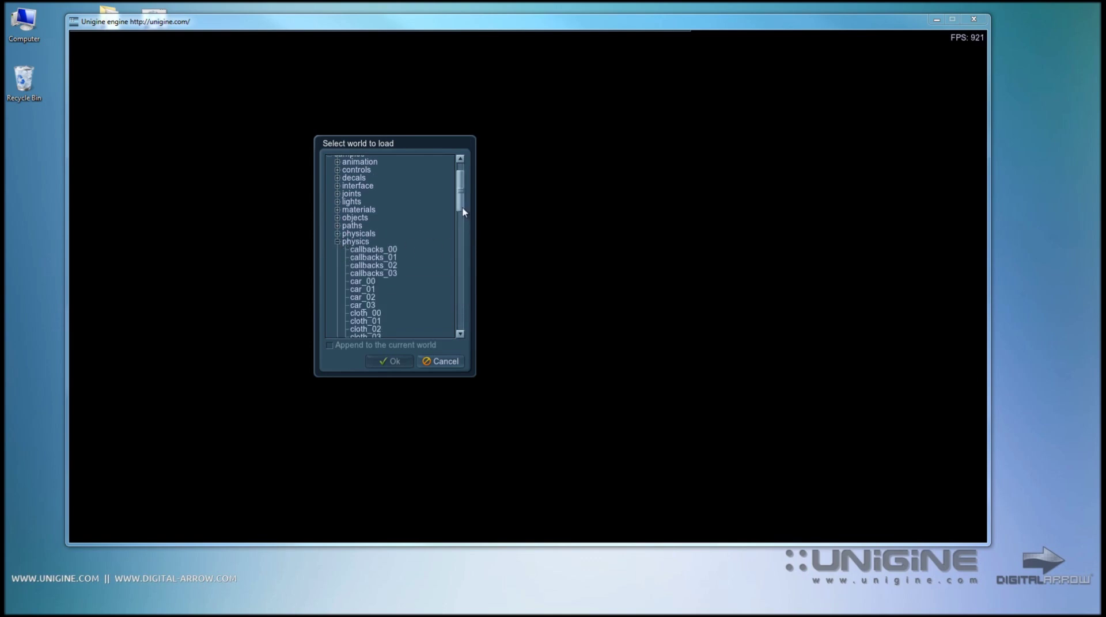
left_click_drag(461, 202, 457, 238)
double_click(371, 183)
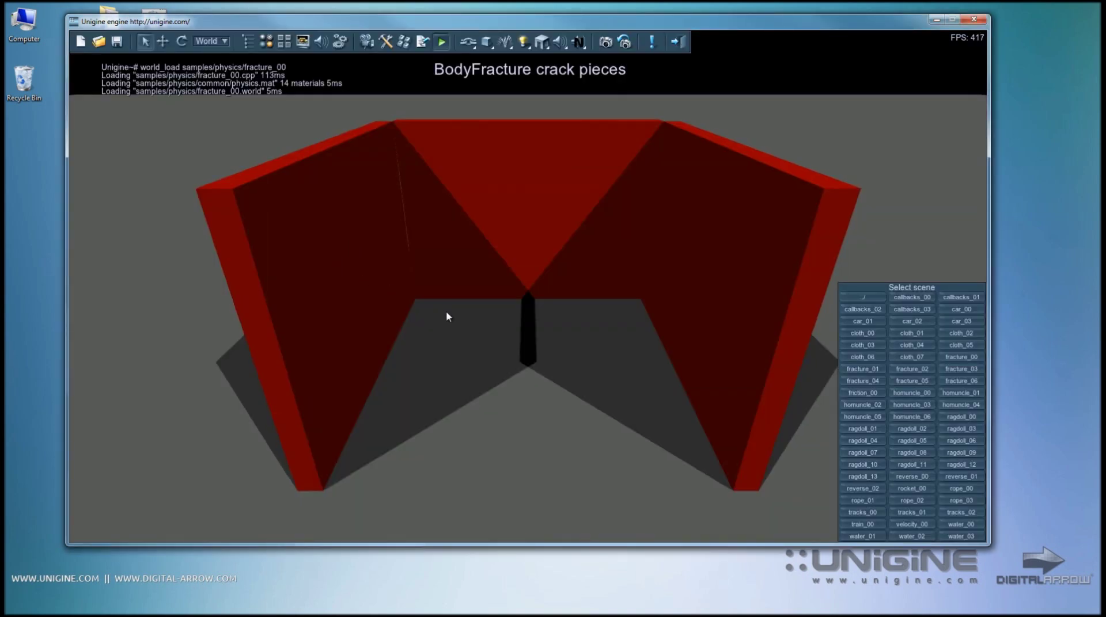
Examine the red walls of the fracture scene from several camera angles
right_click_drag(446, 312, 442, 277)
left_click_drag(441, 275, 373, 205)
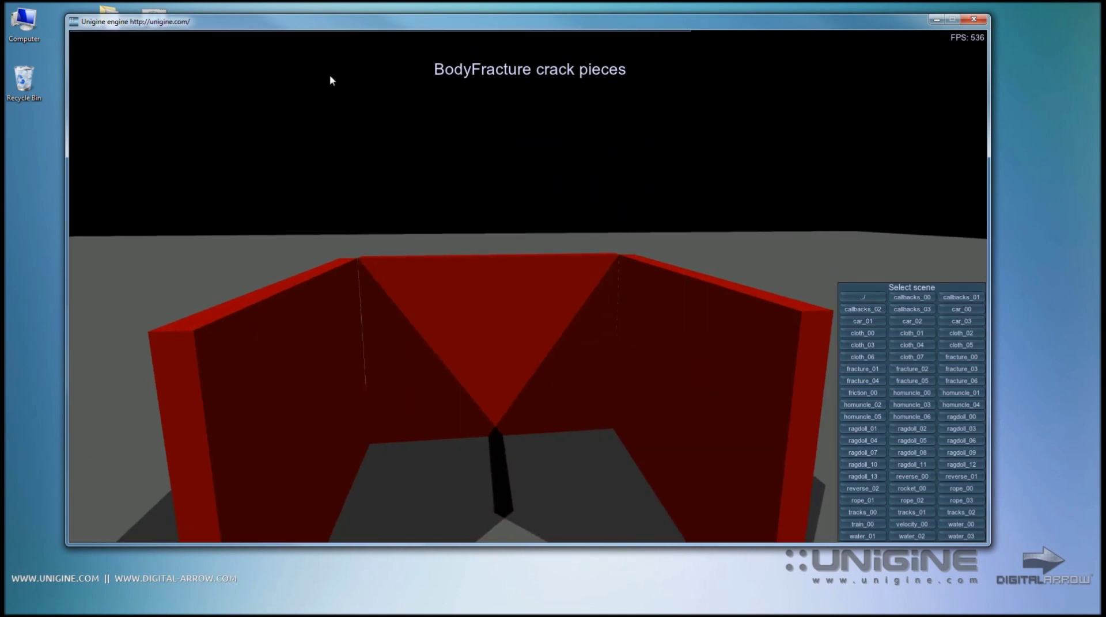
left_click_drag(546, 167, 551, 208)
key("w")
mouse_move(493, 34)
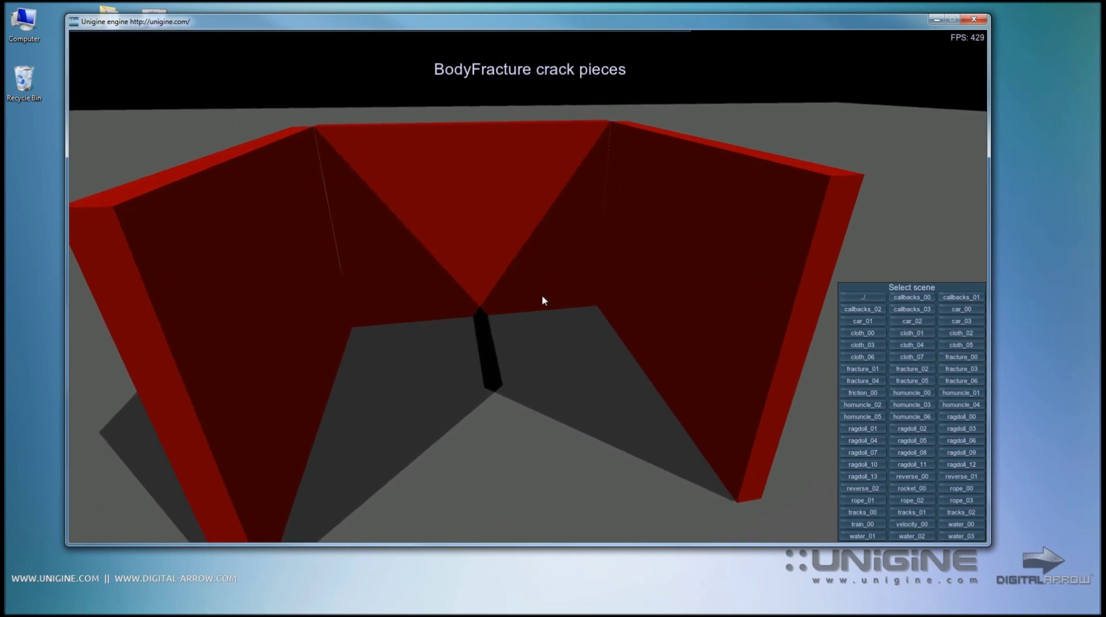
right_click_drag(541, 298, 634, 244)
right_click_drag(516, 332, 459, 366)
Quit UnigineEditor without saving the fracture_00 world
mouse_move(665, 18)
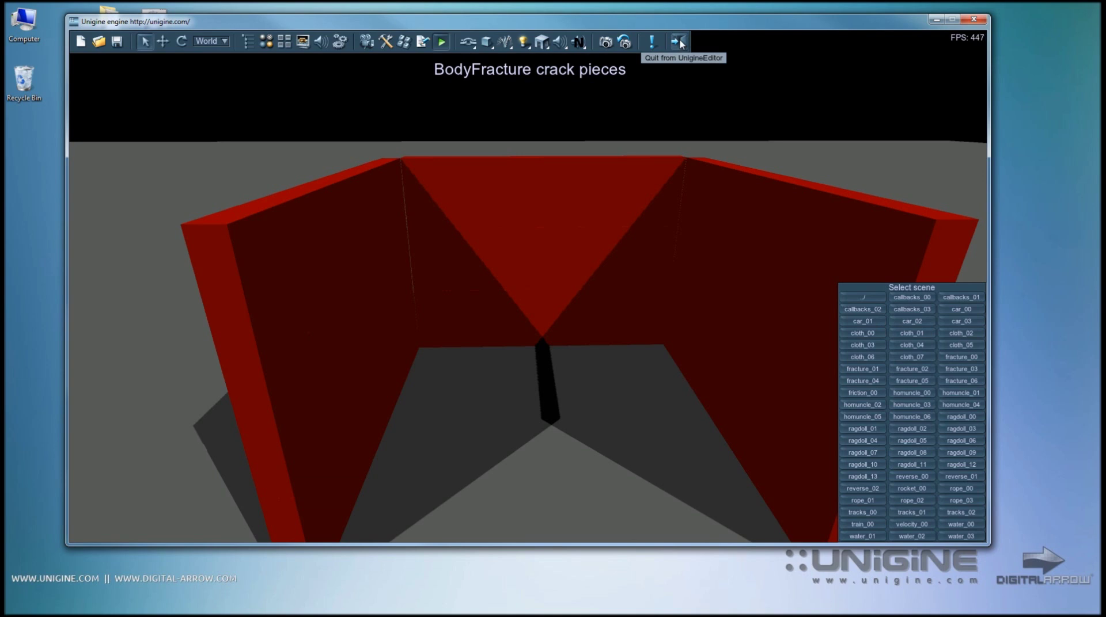
left_click(679, 39)
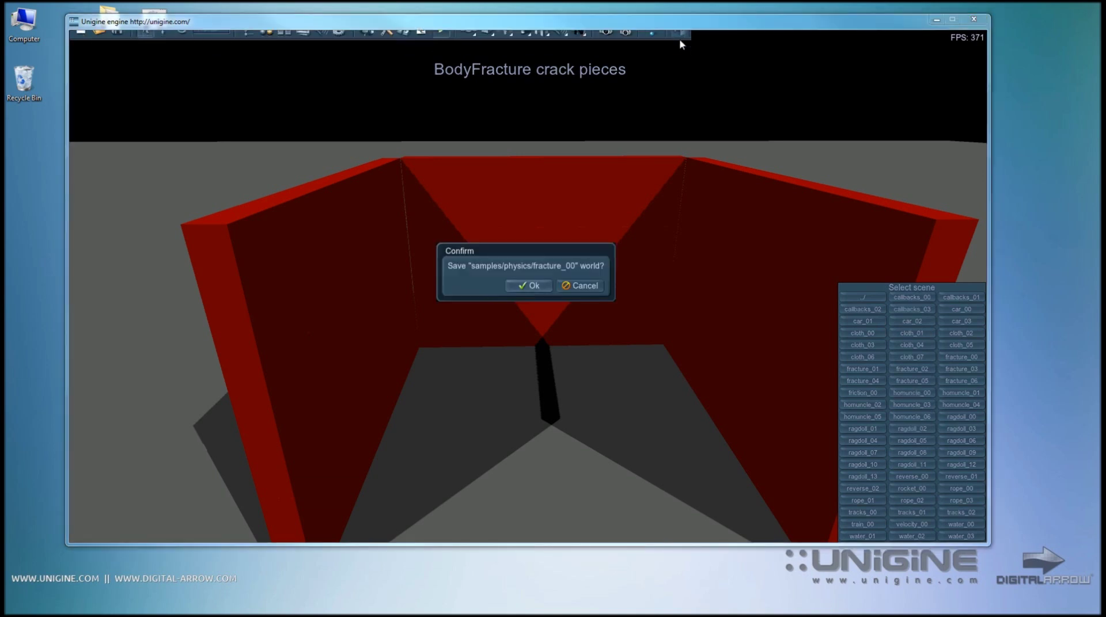
left_click(578, 286)
Fly up to the red walls and shoot balls at them to break them into pieces
key("w")
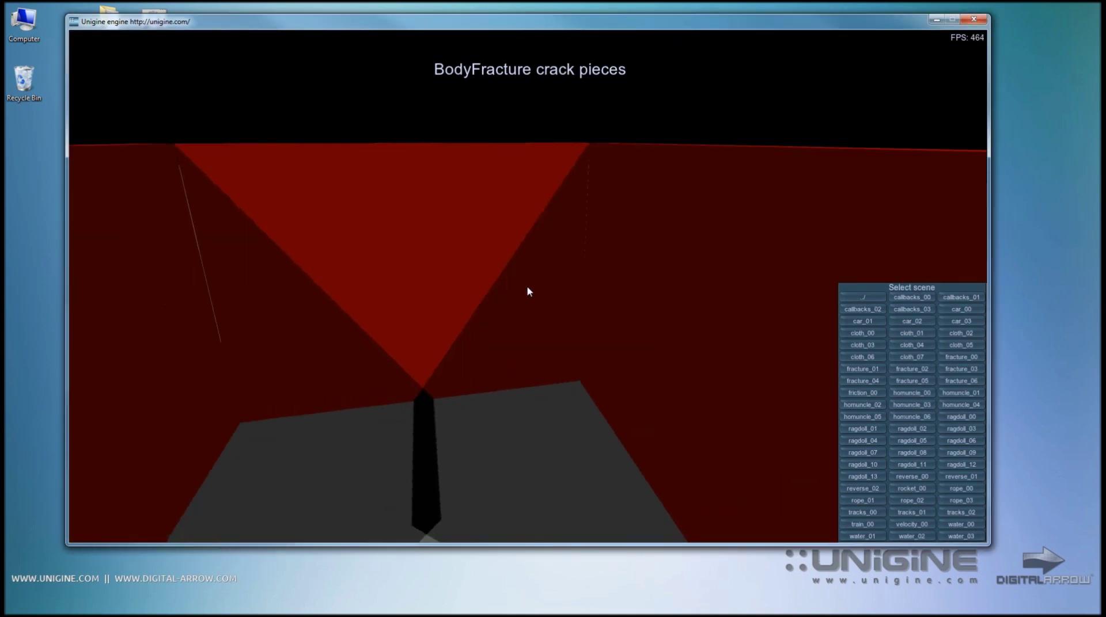
key("s")
key("a")
key("w")
left_click(529, 287)
key("w")
left_click(529, 287)
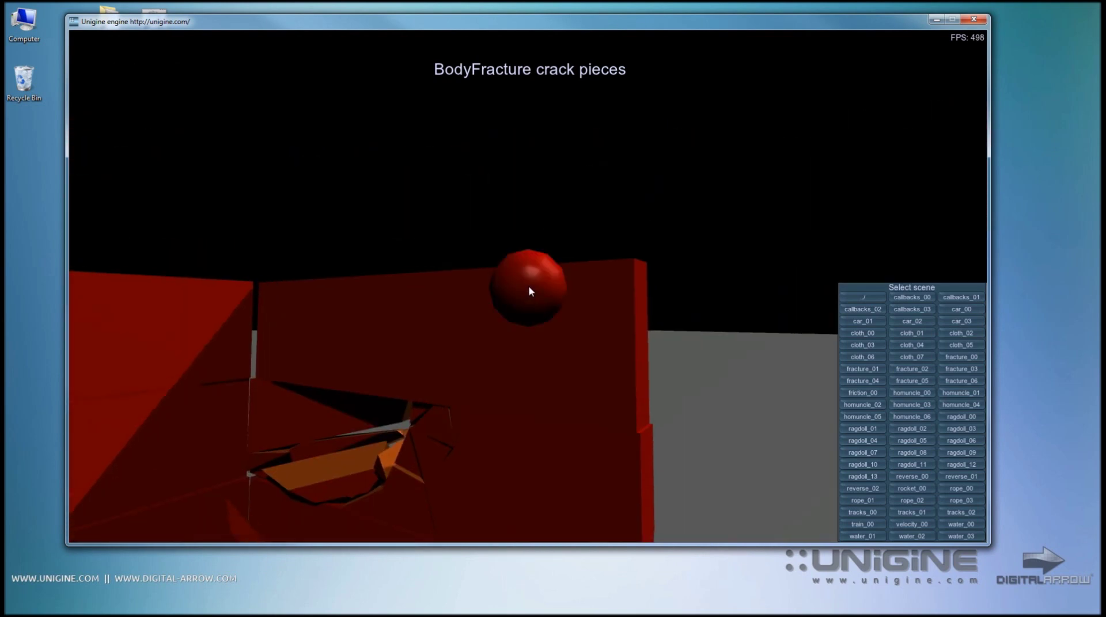
left_click(527, 286)
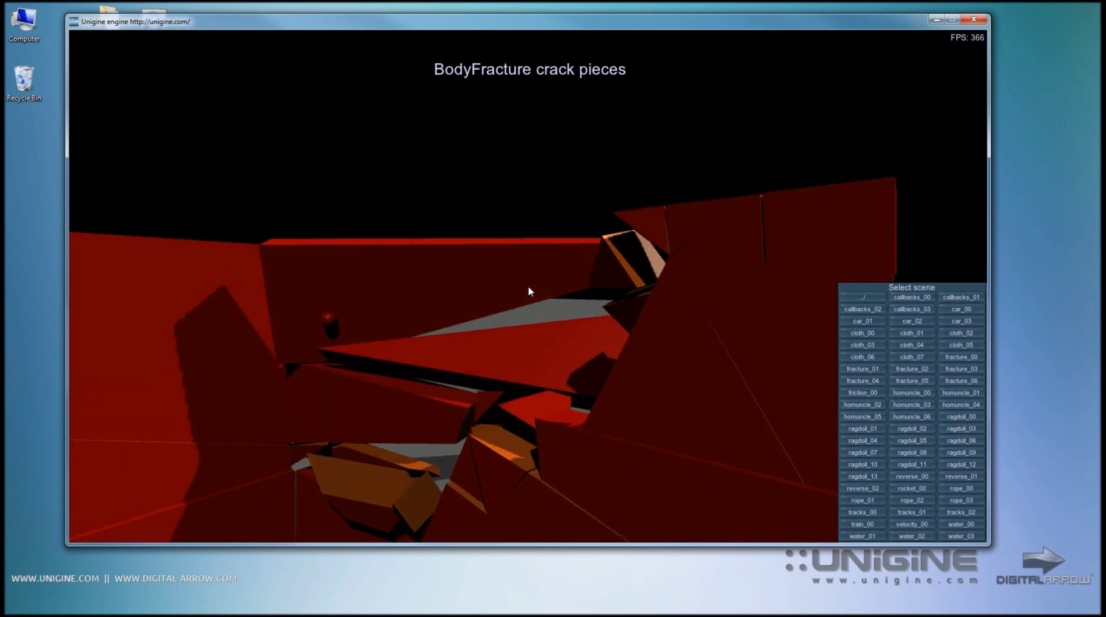
Circle the collapsed walls and shoot more balls at the remaining pieces and upright wall sections
key("d")
key("s")
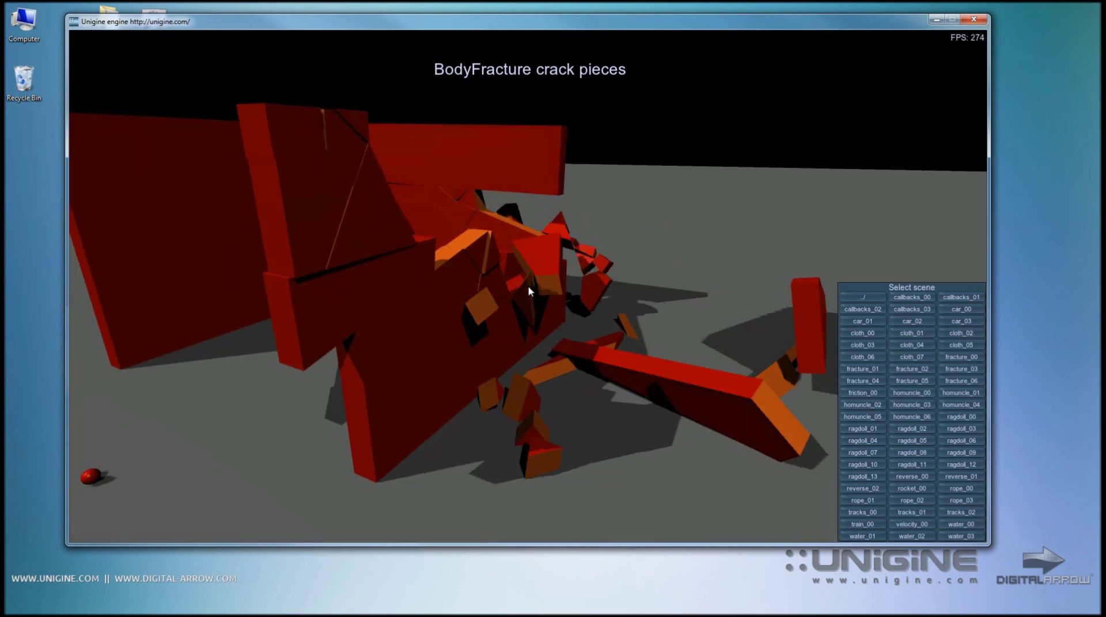
key("d")
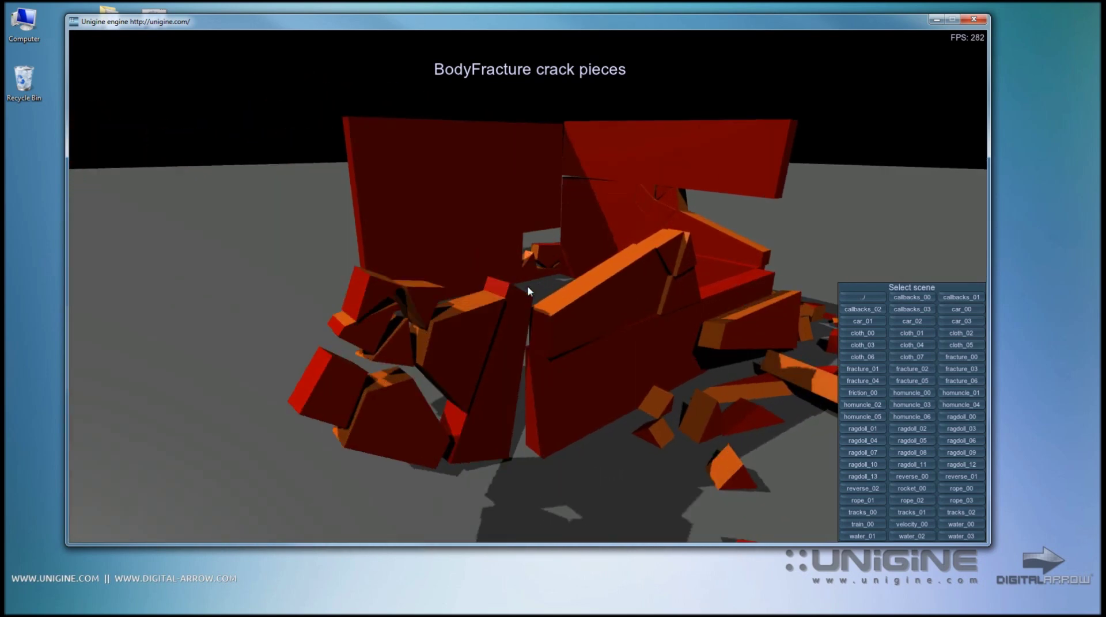
key("a")
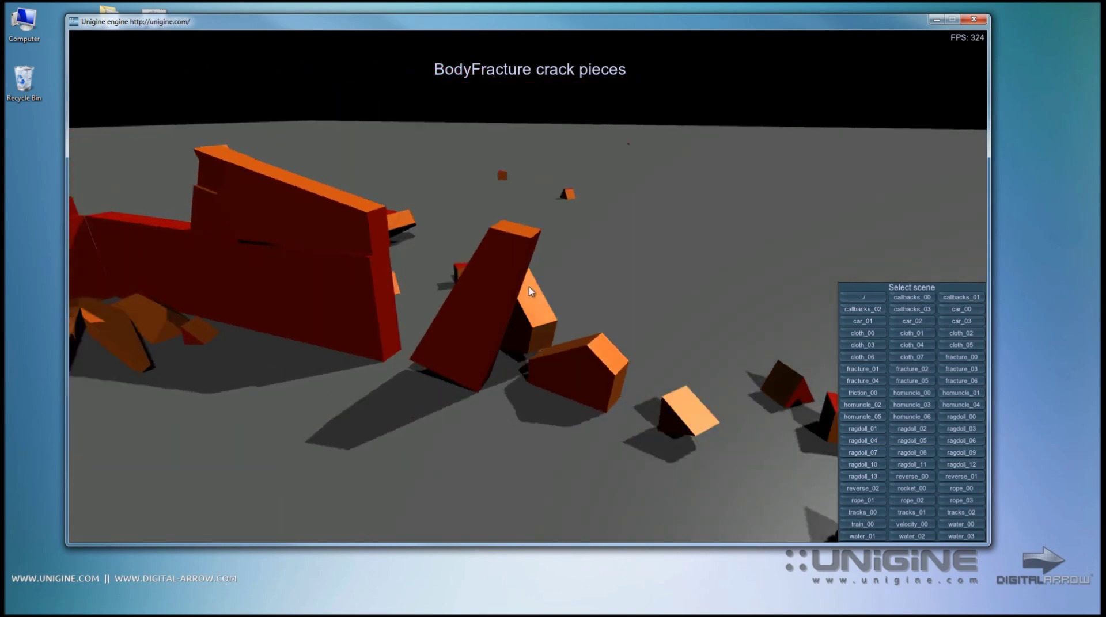
key("w")
left_click(529, 292)
left_click(529, 292)
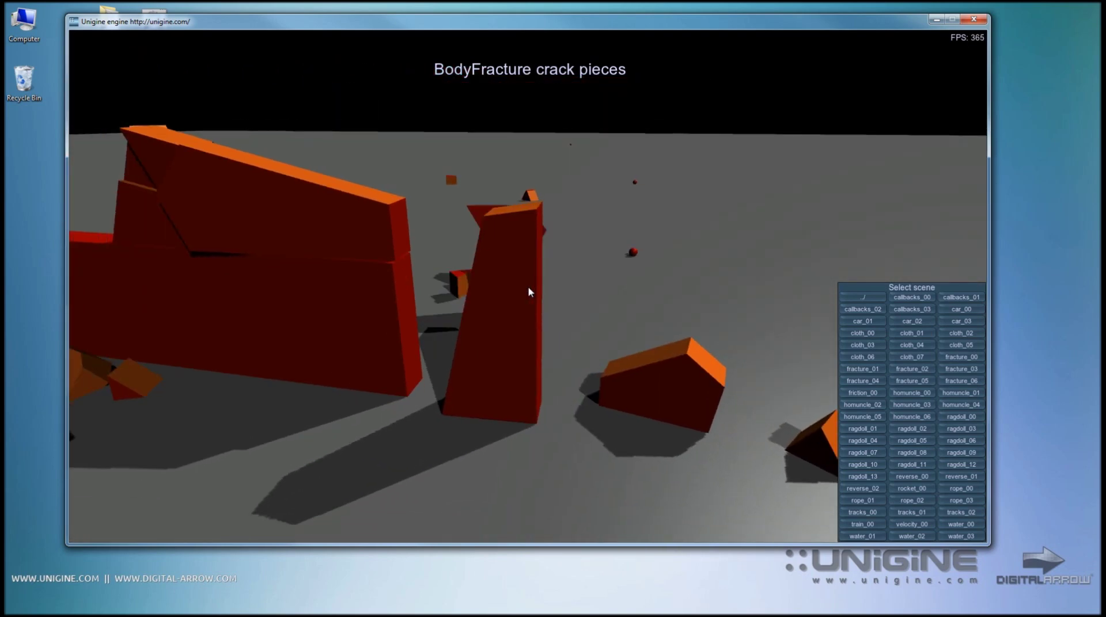
left_click(530, 292)
key("w")
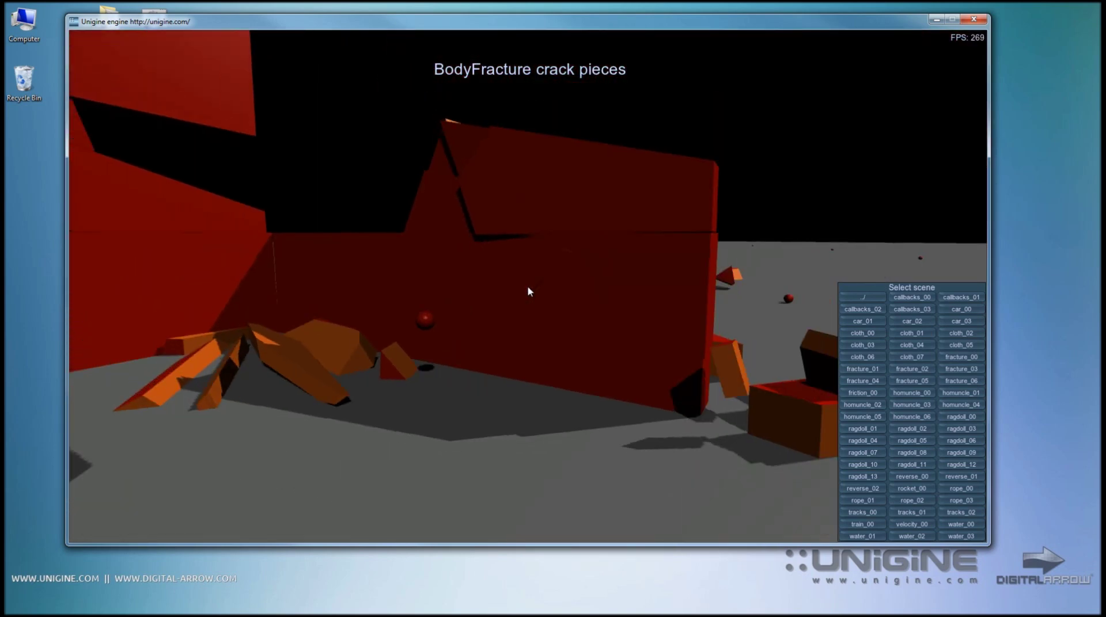
left_click(527, 287)
left_click(527, 287)
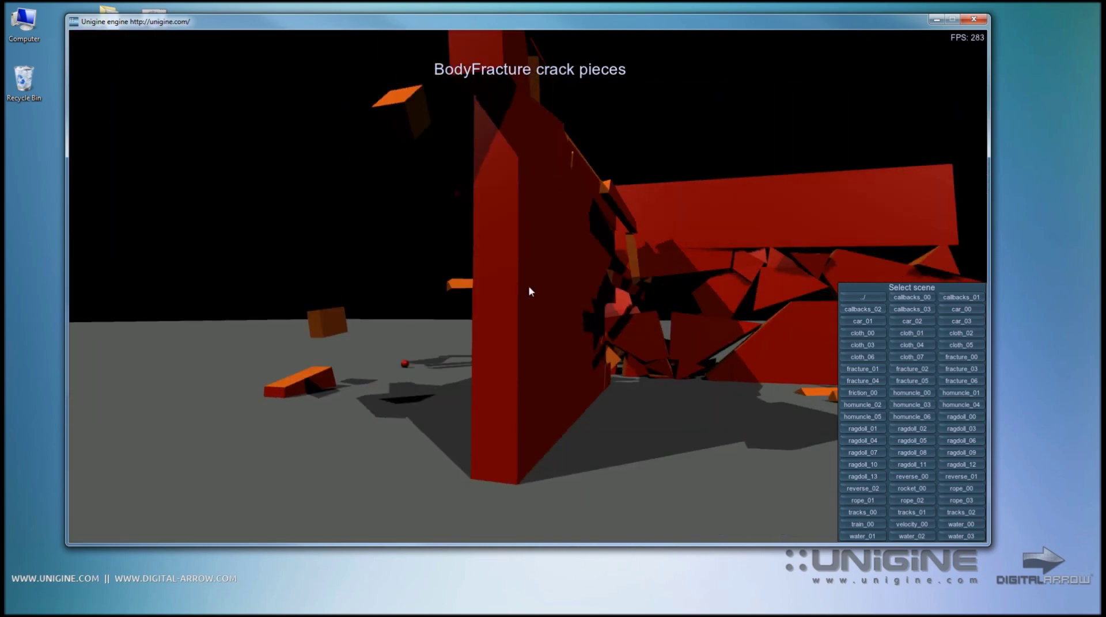
left_click(529, 291)
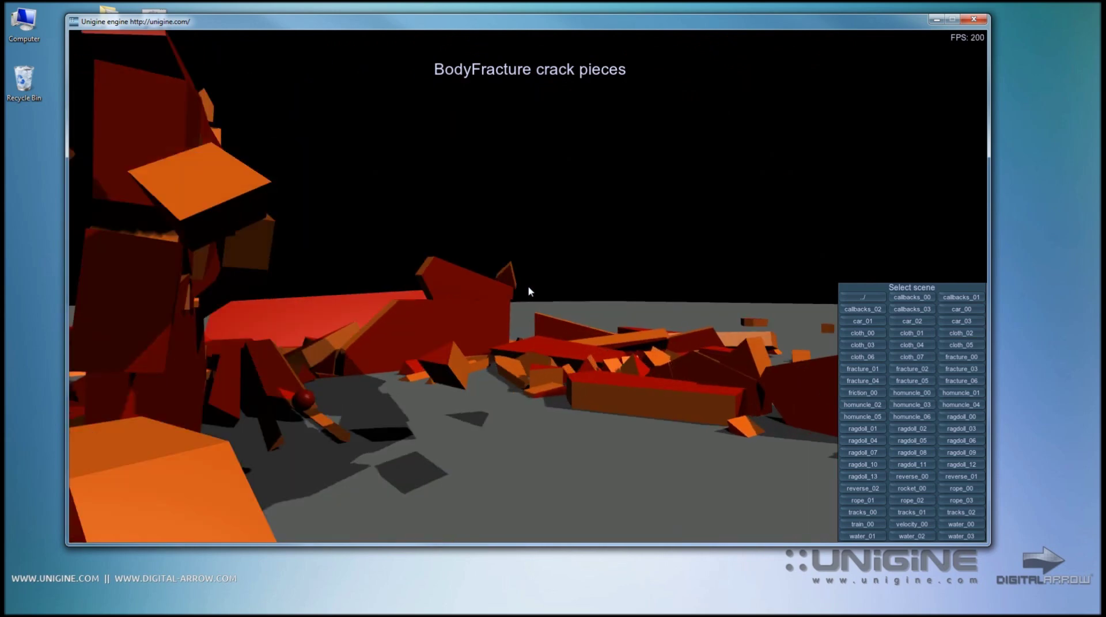
key("s")
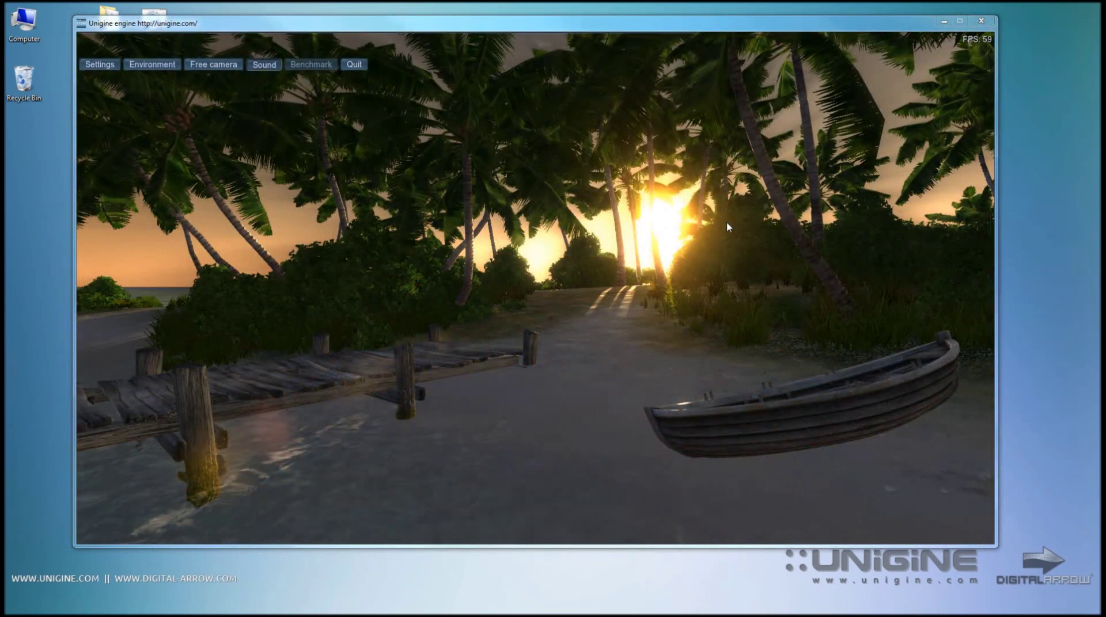
Bring up the Unigine settings window in the tropical beach demo and view its video, render and interface settings
left_click(670, 270)
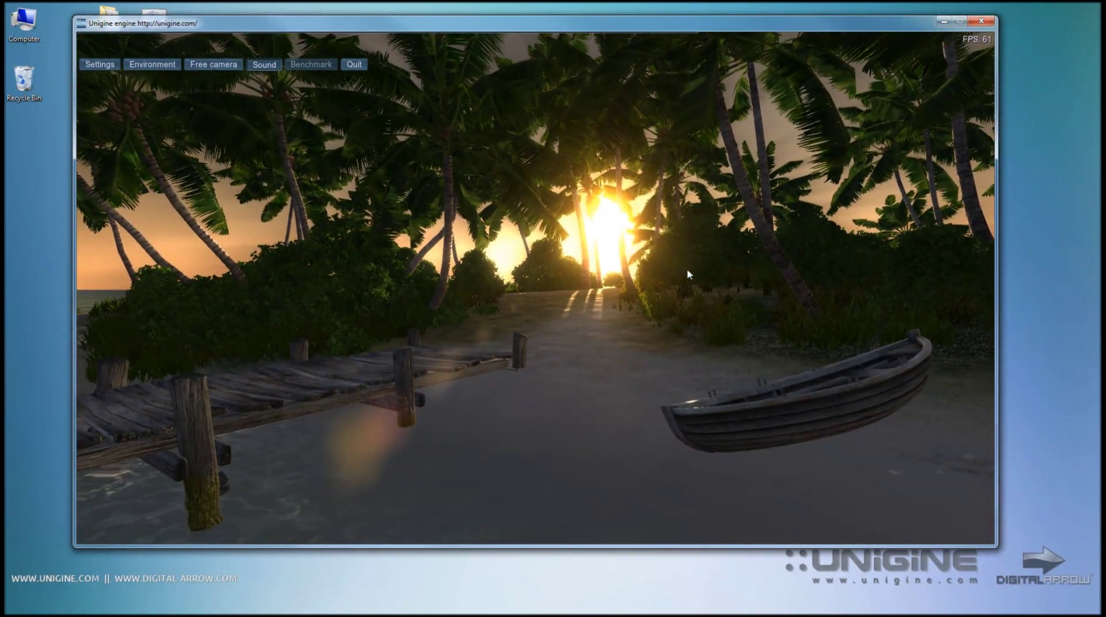
mouse_move(688, 273)
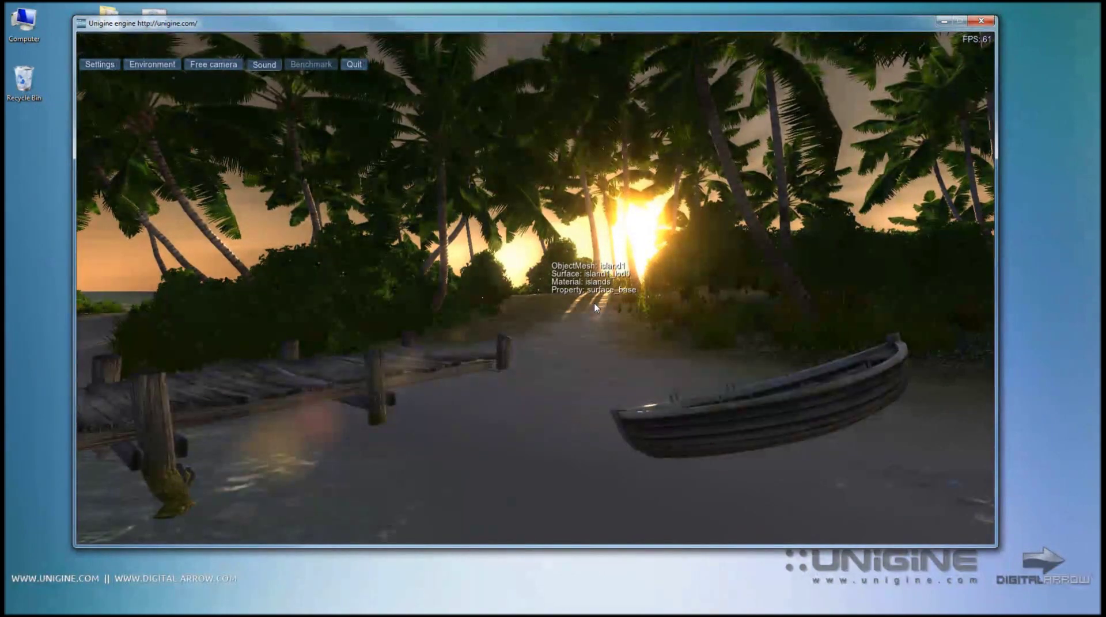
key("Escape")
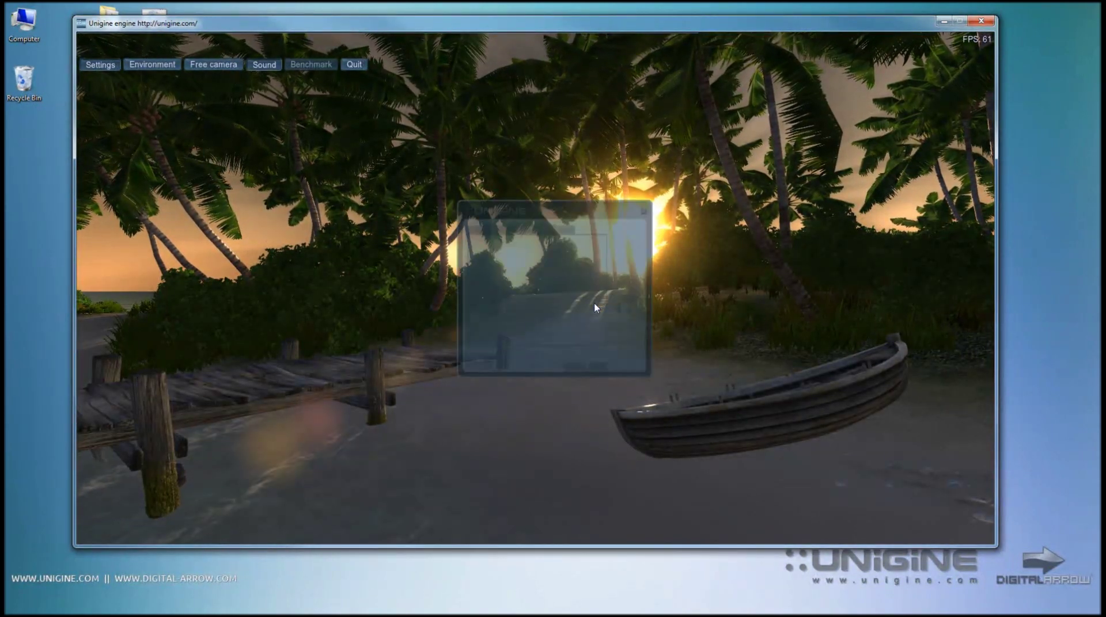
left_click_drag(564, 199, 552, 201)
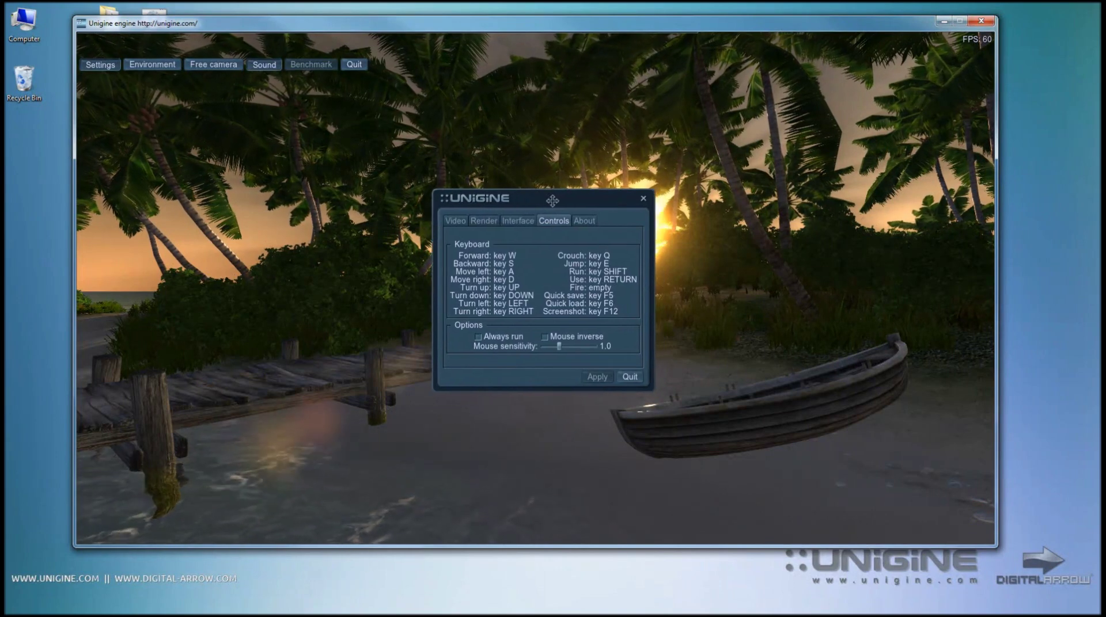
left_click(458, 223)
left_click(483, 222)
left_click(518, 222)
left_click(461, 220)
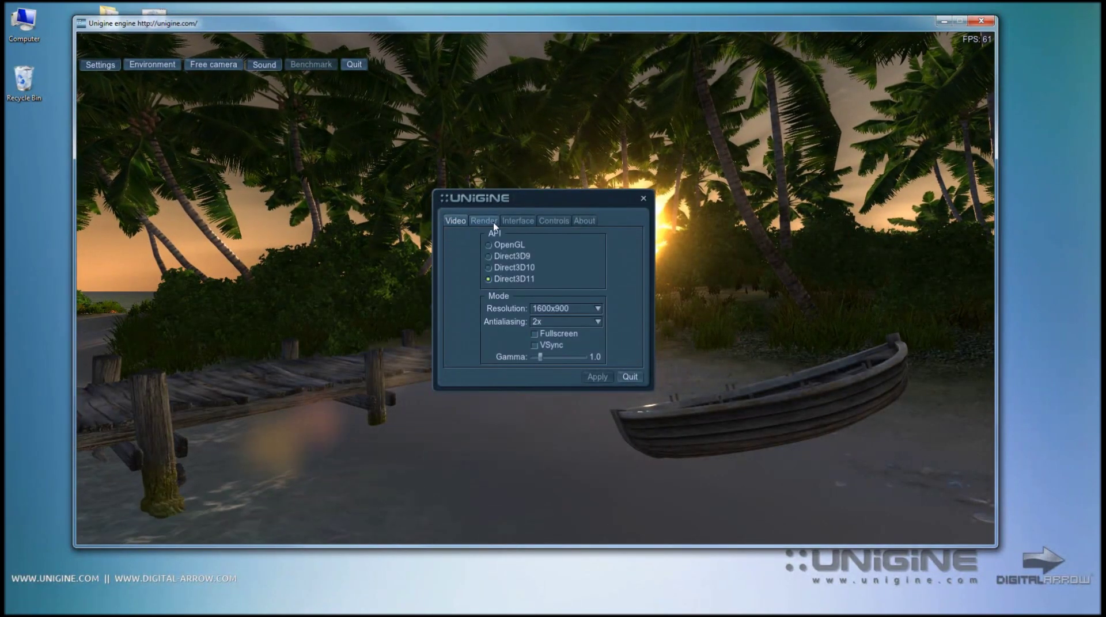
Review the remaining settings pages, including About, and return to the keyboard controls
left_click(518, 221)
left_click(554, 221)
left_click(583, 221)
left_click(461, 221)
left_click(485, 221)
left_click(529, 222)
left_click(556, 223)
Bring up the Learn controls prompt for the Forward and Backward keys, cancel it both times, and close the settings window
left_click_drag(556, 203, 524, 182)
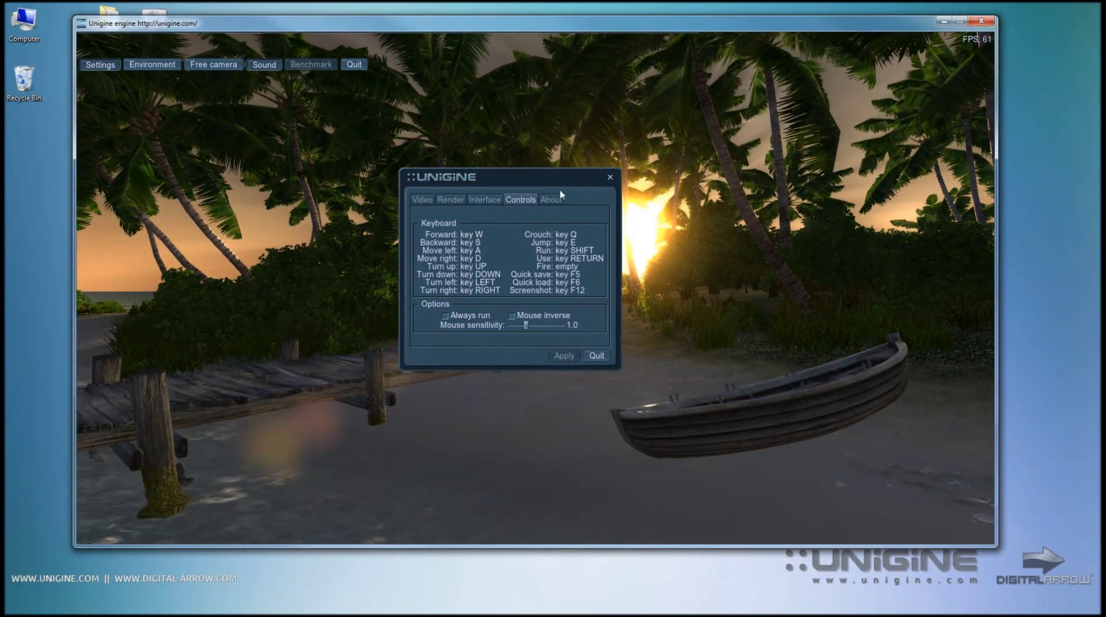
mouse_move(536, 178)
left_mouse_down()
mouse_move(509, 179)
mouse_move(520, 181)
left_mouse_up()
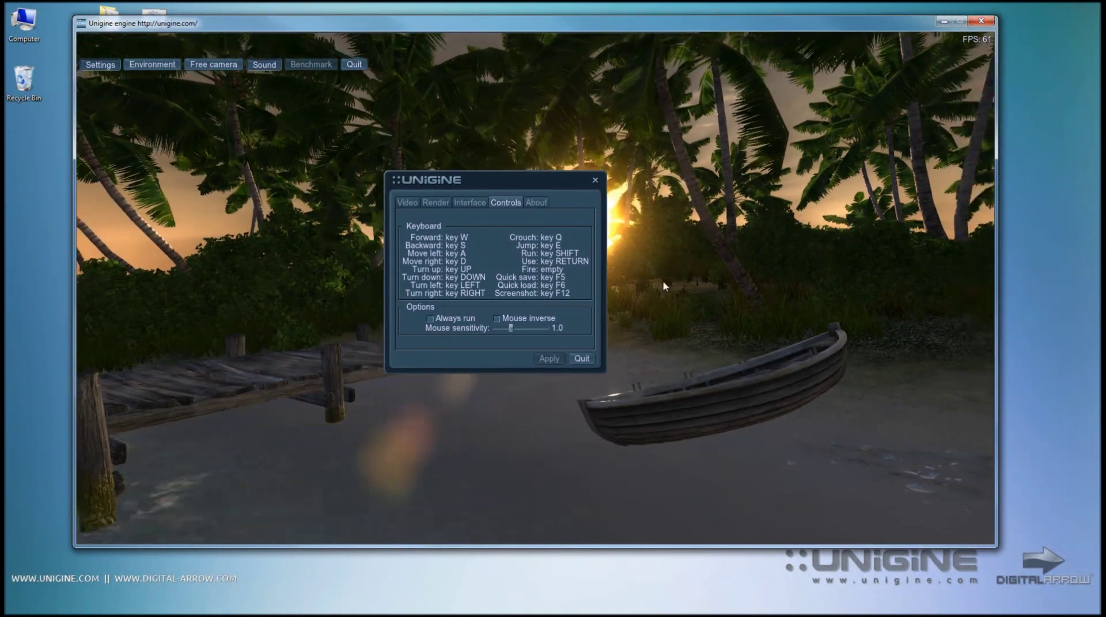
left_click_drag(524, 178, 356, 179)
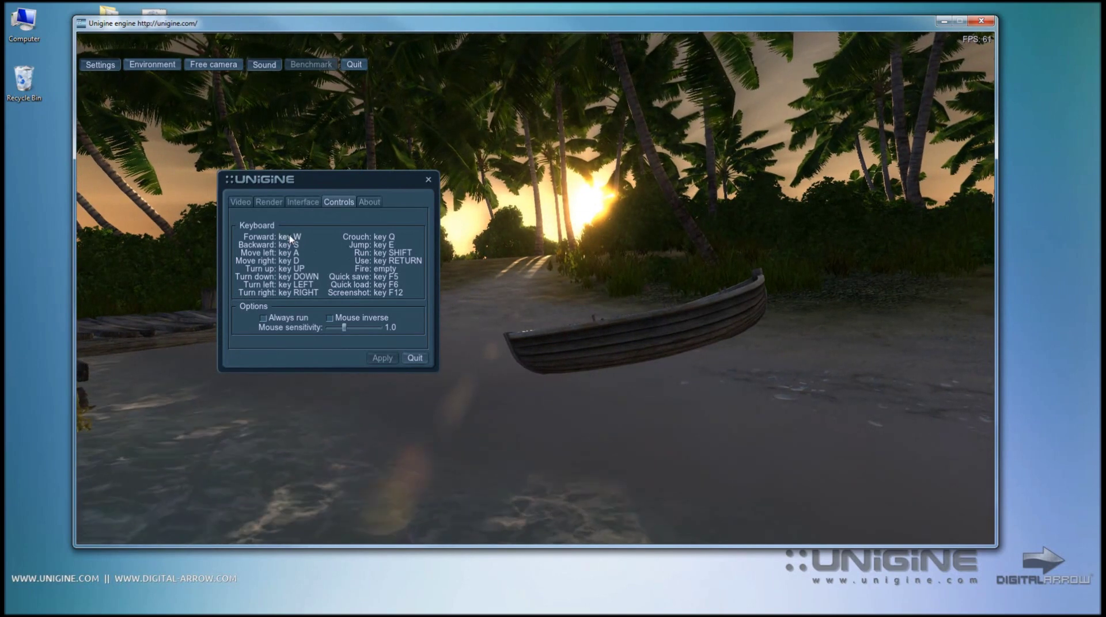
left_click(291, 237)
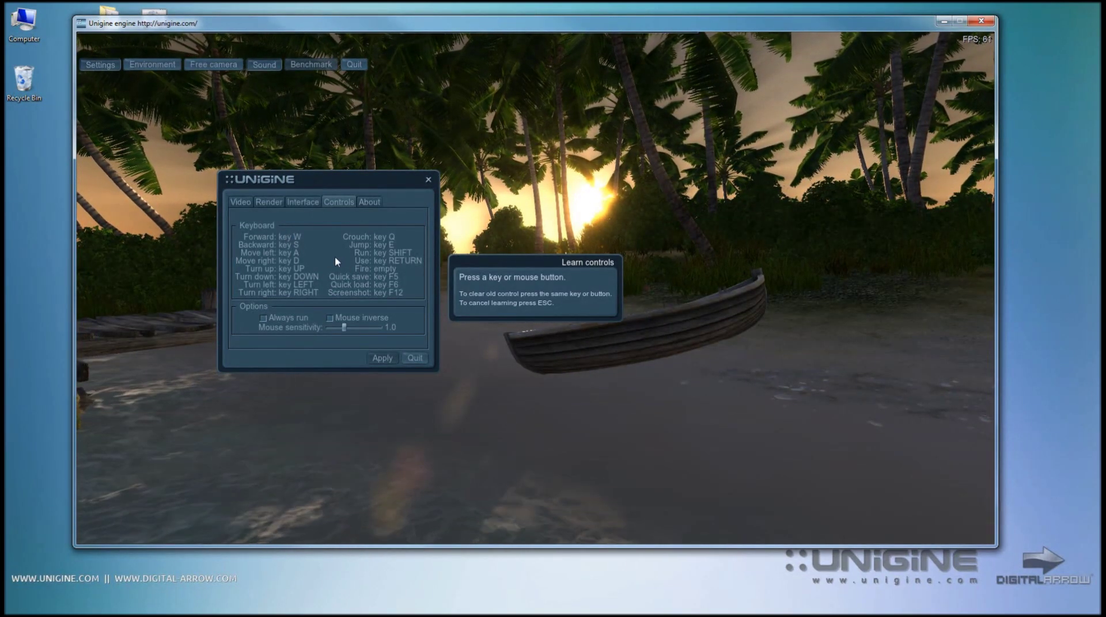
key("Escape")
left_click(293, 246)
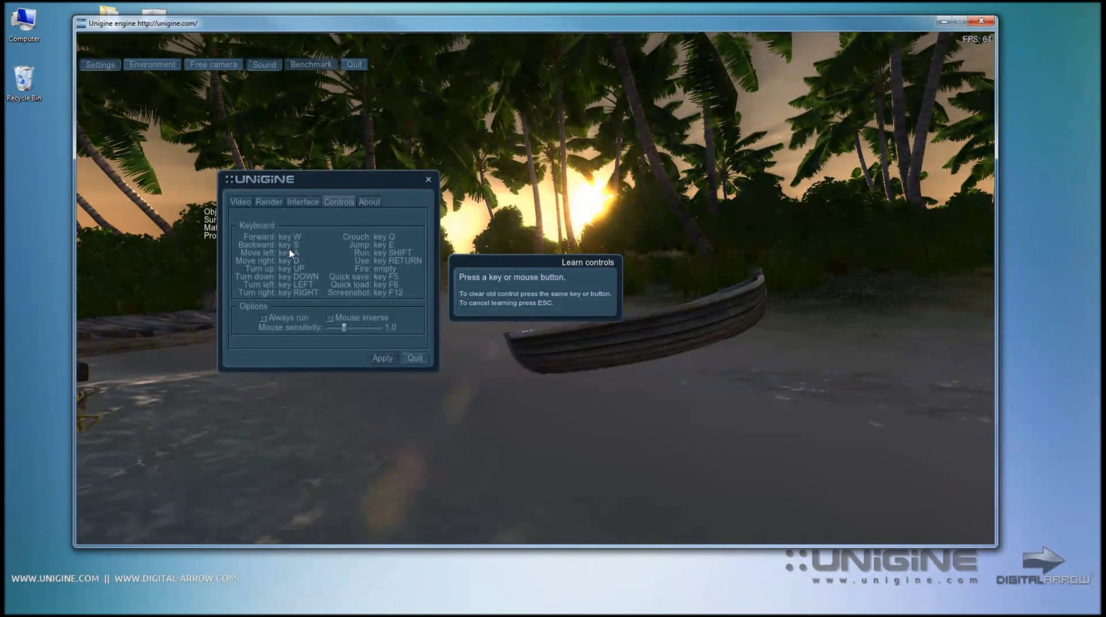
key("Escape")
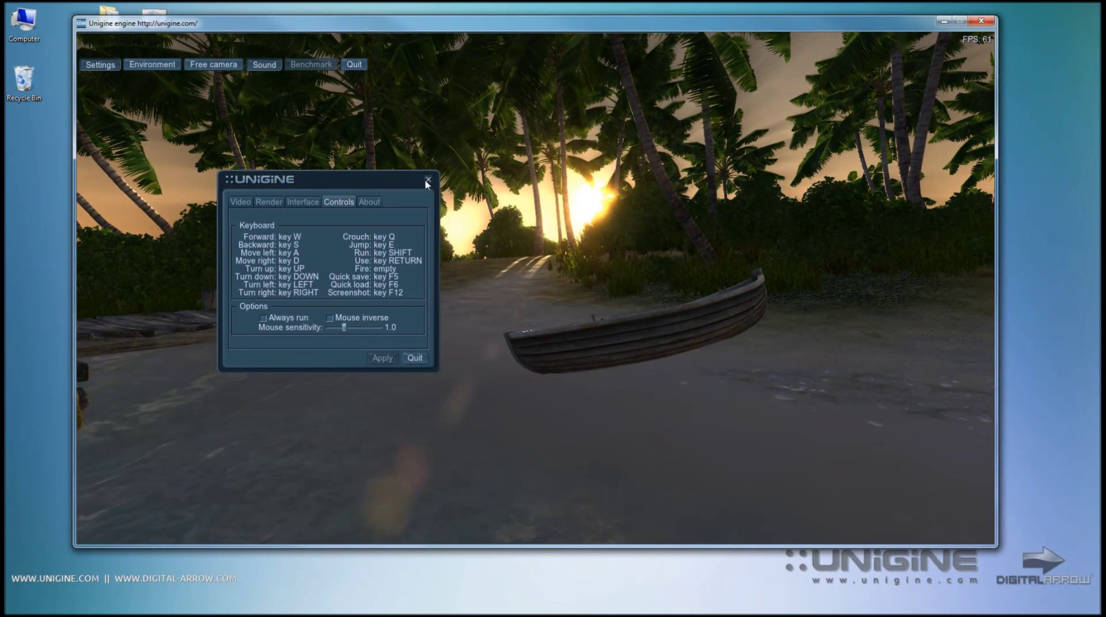
left_click(426, 180)
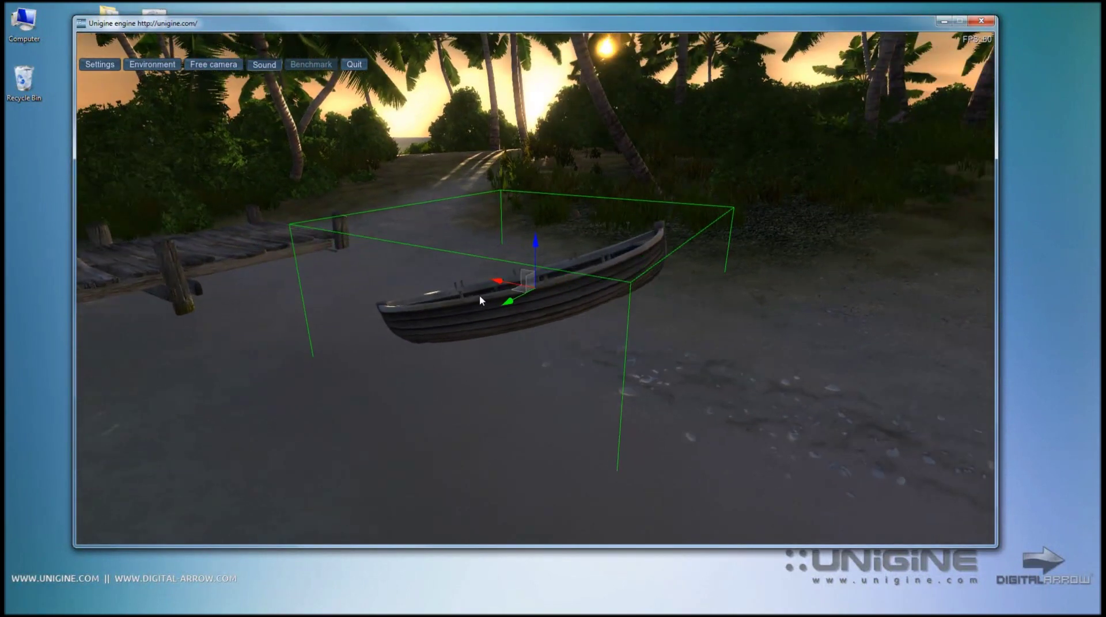
Orbit and pan the view around the selected boat, deselect it, and move the camera back to look over the beach
left_click_drag(479, 295, 482, 287, "alt")
middle_click_drag(482, 287, 485, 286, "alt")
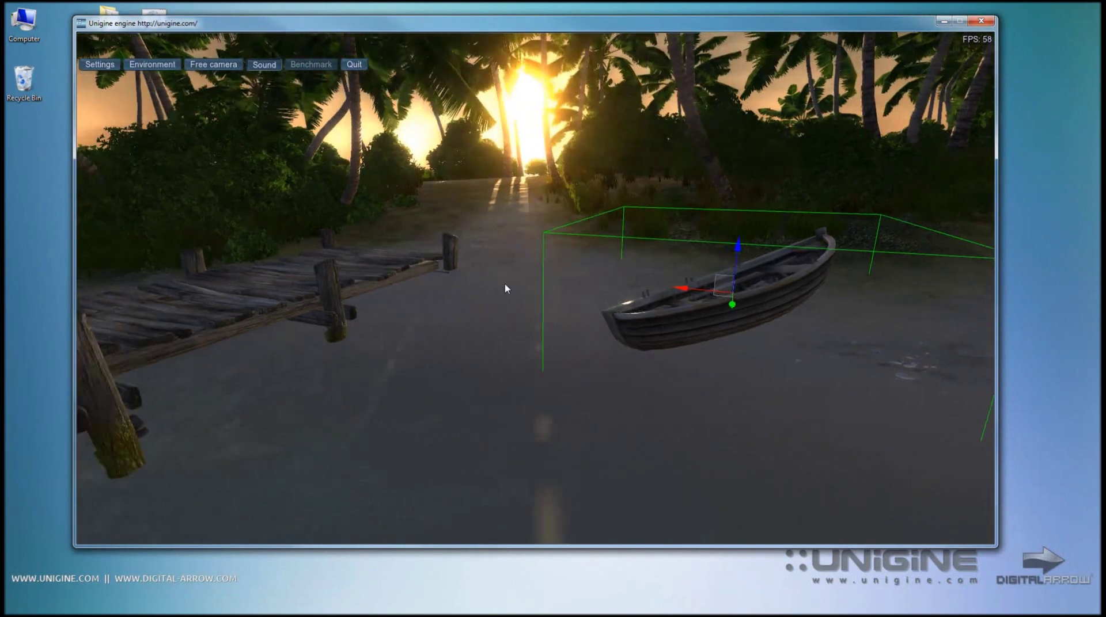
mouse_move(509, 288)
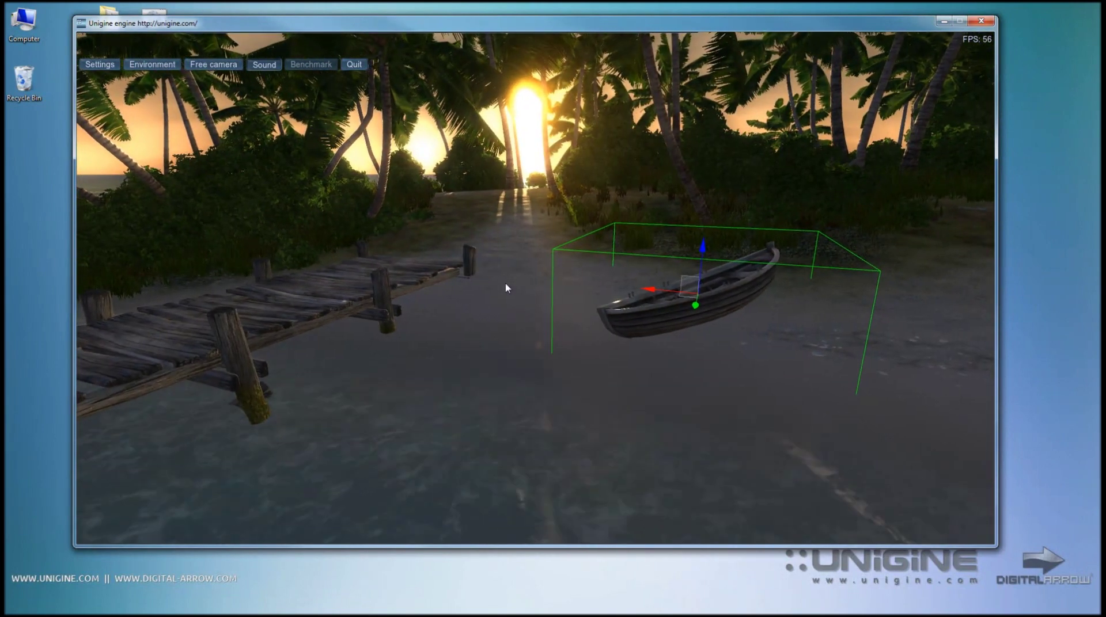
left_click(504, 287)
right_click_drag(503, 287, 514, 261)
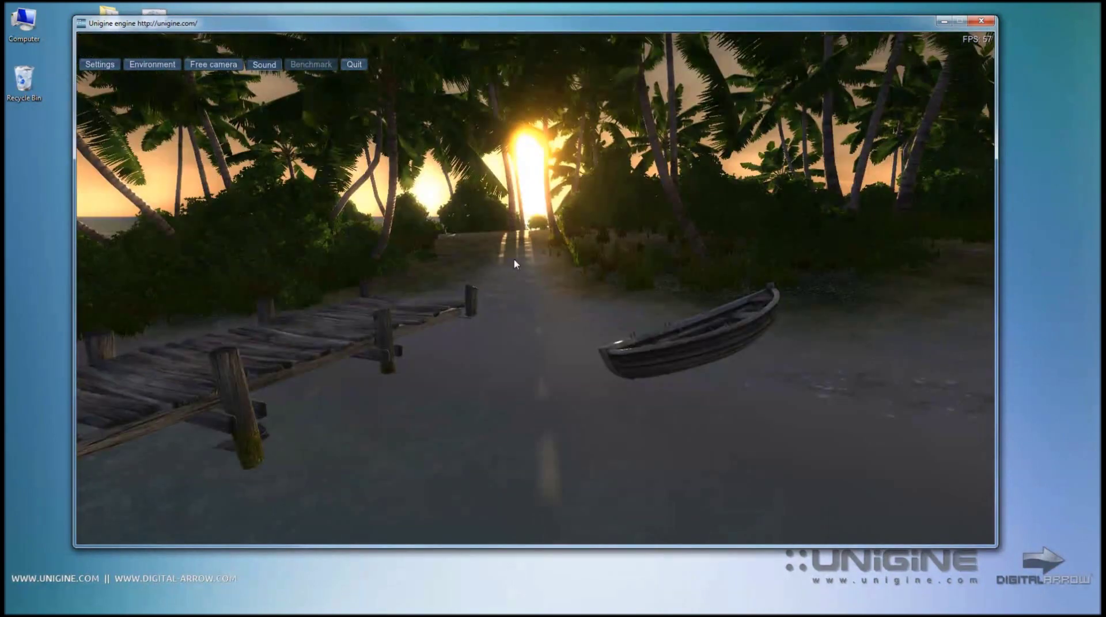
key("s")
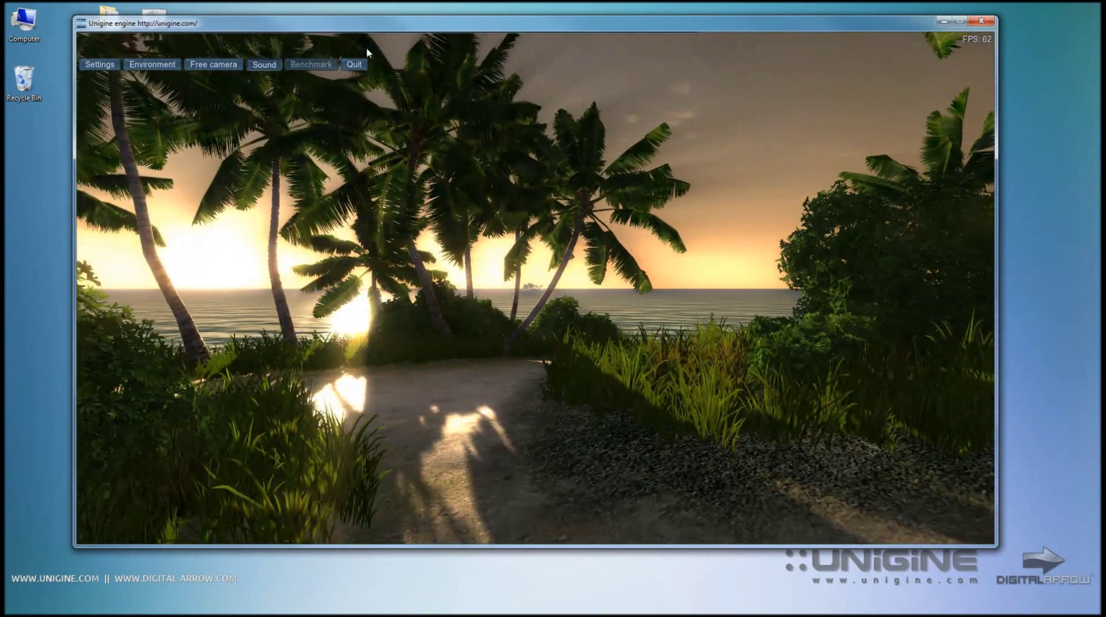
Bring up the camera settings of the editor's Tools window and set the minimum velocity to 20
mouse_move(397, 45)
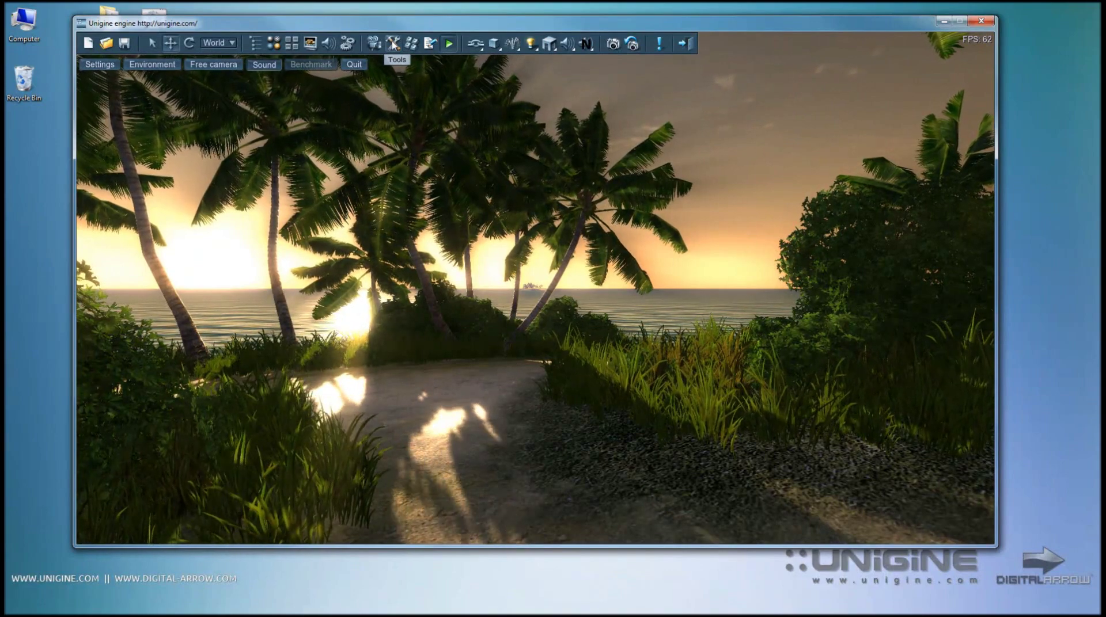
left_click(394, 44)
left_click_drag(534, 143, 489, 141)
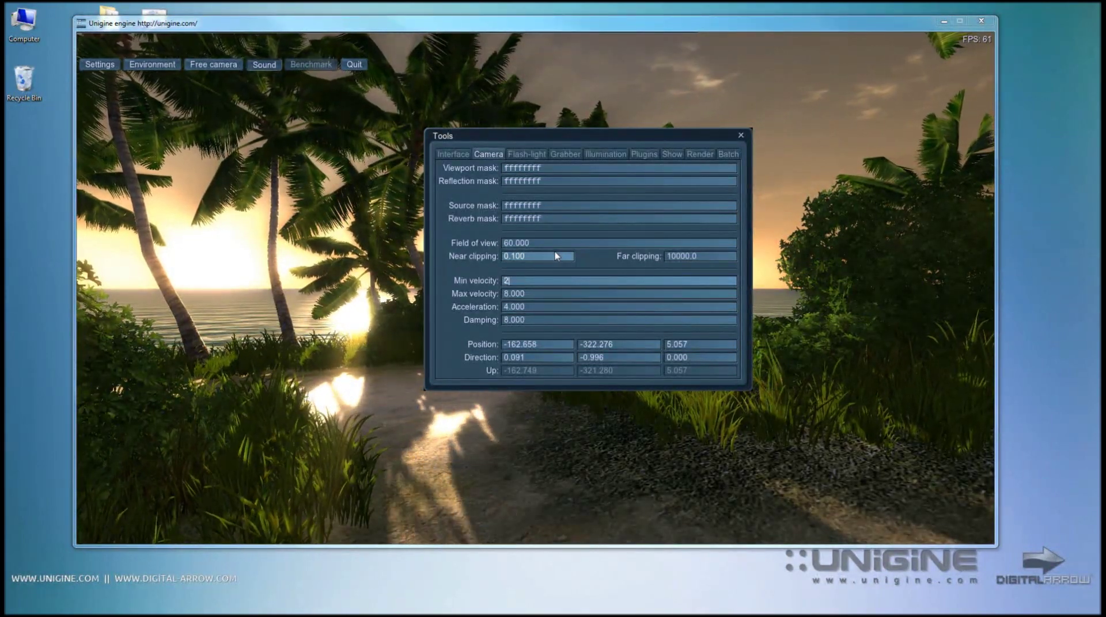
type("0")
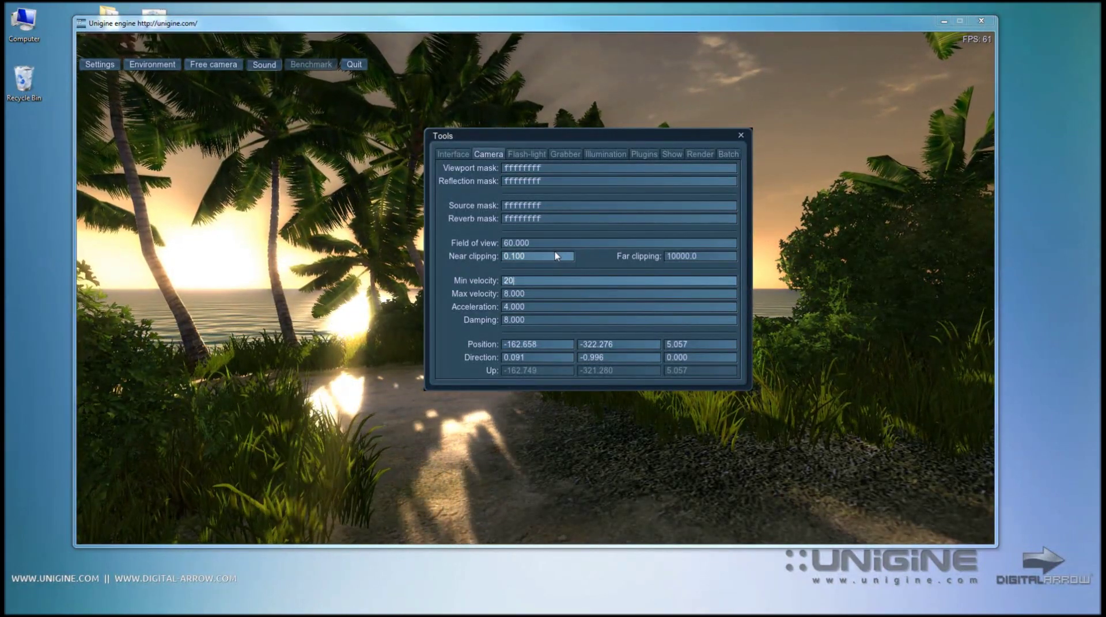
Set the camera's maximum velocity to 40 and close the Tools window
left_click(535, 295)
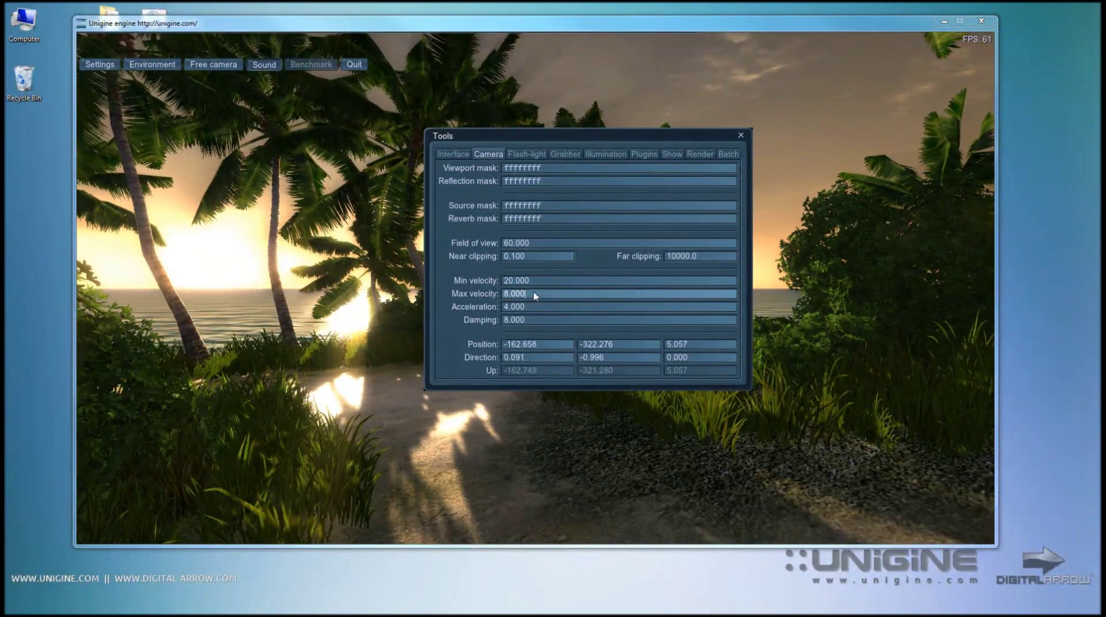
key("Home")
key("BackSpace")
key("BackSpace")
key("BackSpace")
key("BackSpace")
key("BackSpace")
type("40")
key("Return")
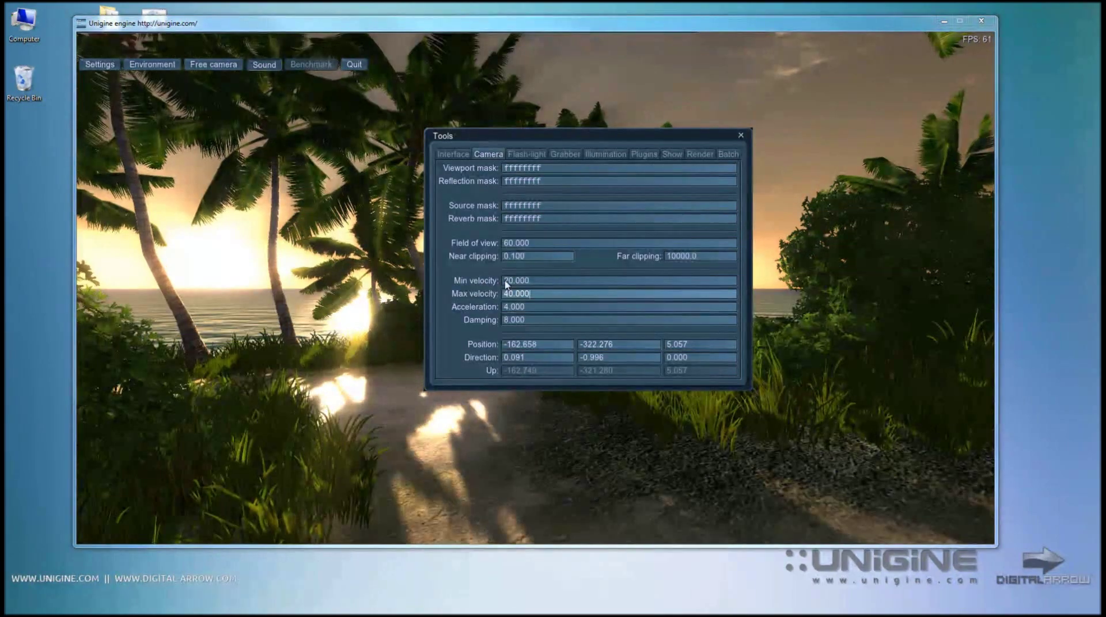
left_click(549, 283)
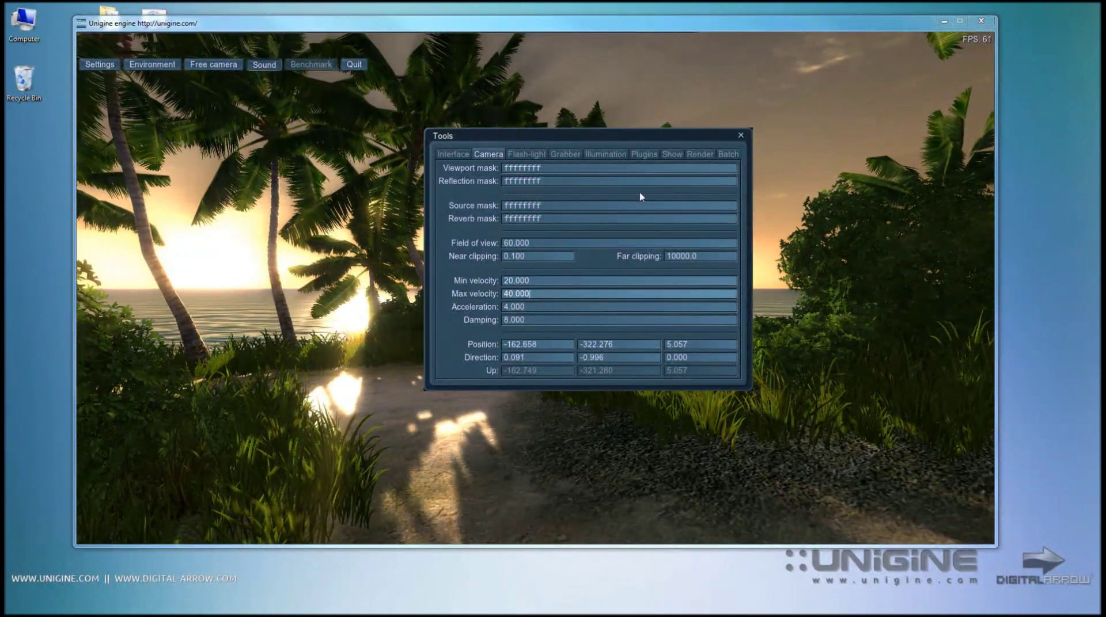
left_click(740, 136)
Fly the camera at the new speed over the island and look around at the palms, huts and piers
key("w")
left_click_drag(599, 276, 827, 346)
left_click_drag(708, 335, 750, 335)
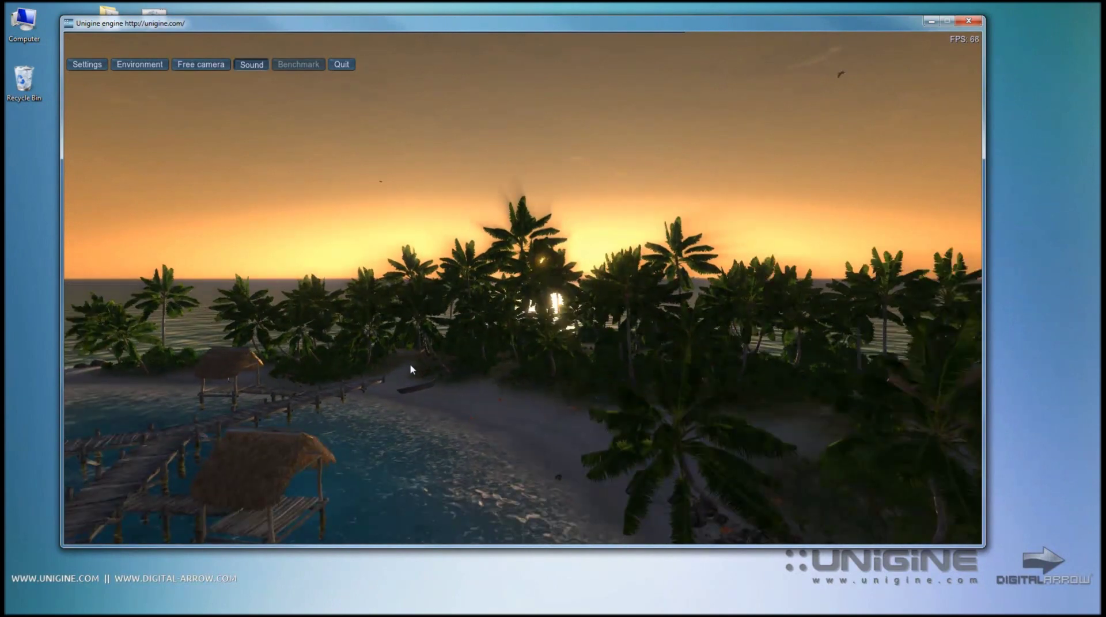
Bring up the Hot keys setup window and review the General key bindings
mouse_move(327, 46)
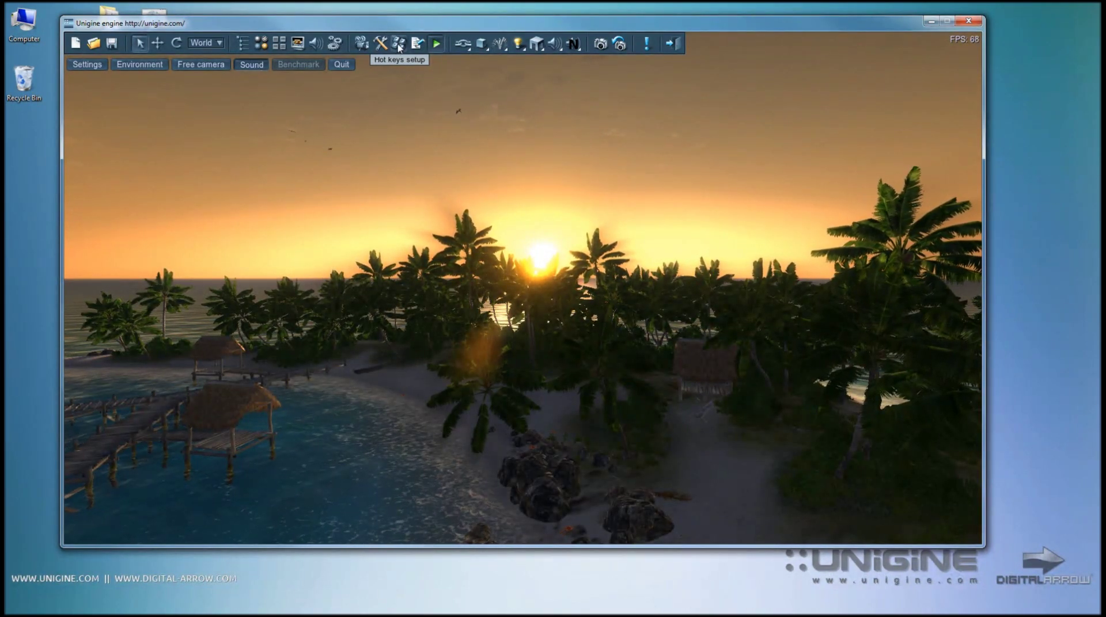
left_click(399, 44)
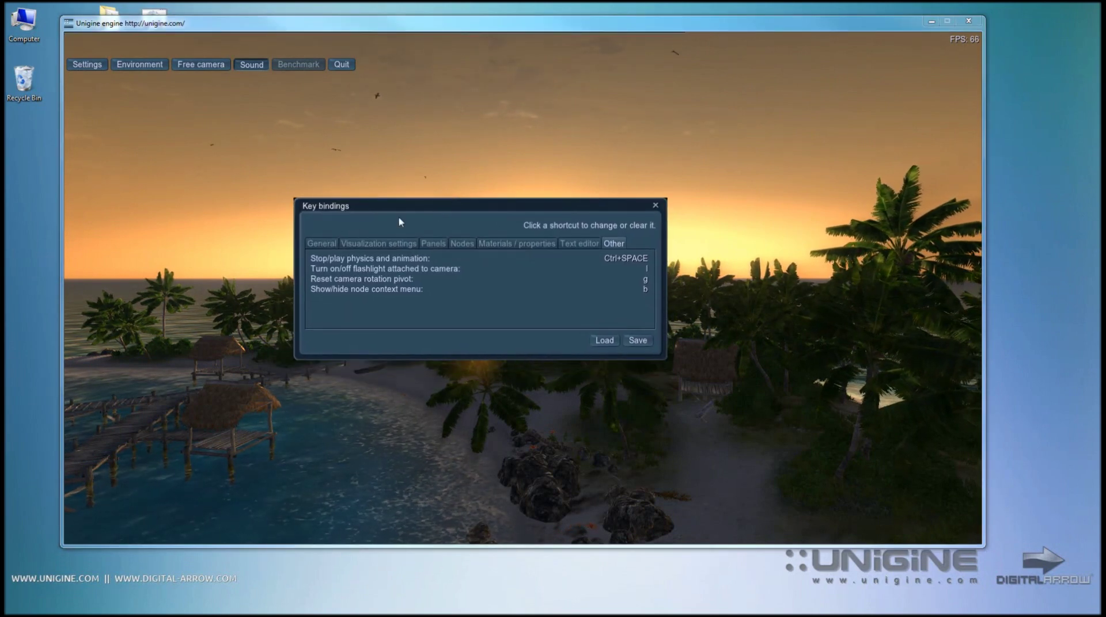
left_click(320, 244)
left_click_drag(363, 205, 352, 194)
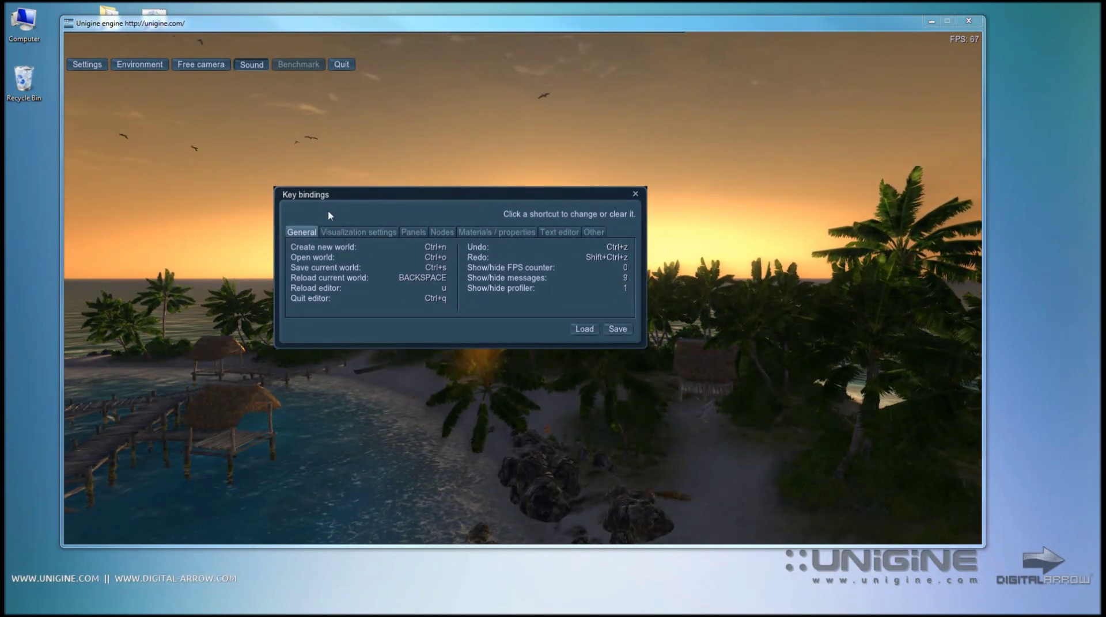
left_click_drag(373, 193, 469, 188)
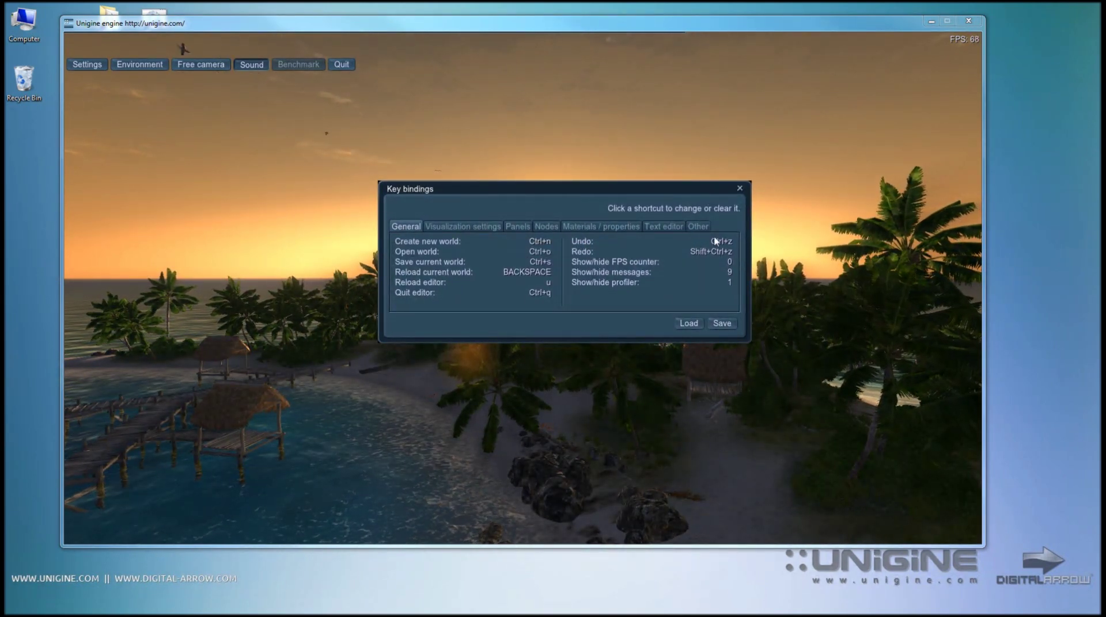
left_click_drag(579, 188, 415, 237)
left_click(286, 308)
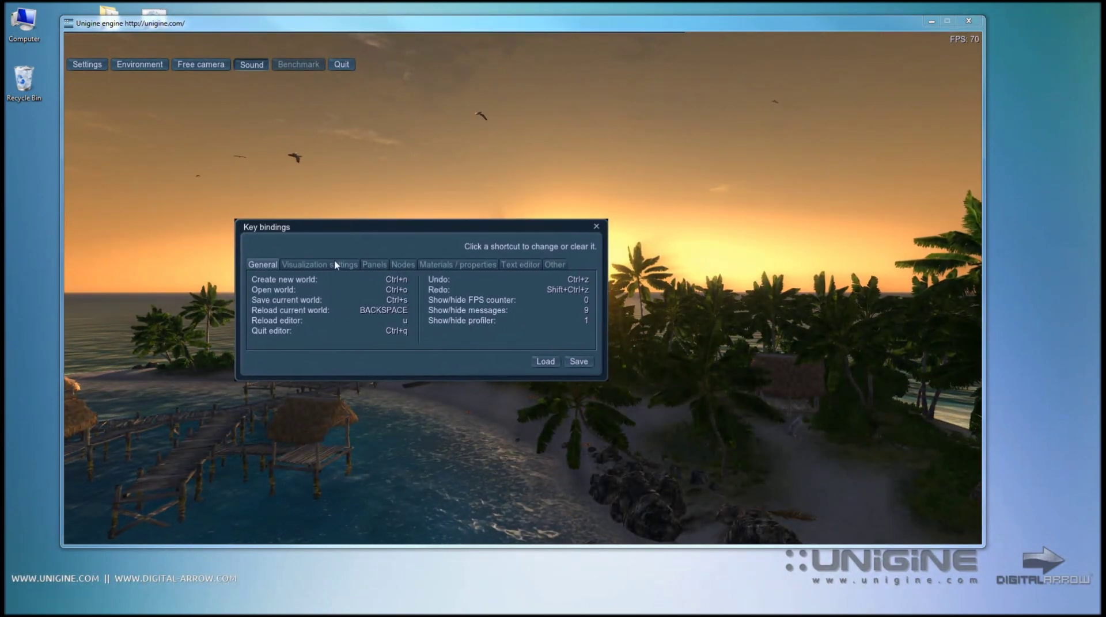
Bring up the new key binding prompt for the Create new world and Open world shortcuts, dismissing it each time
left_click(399, 279)
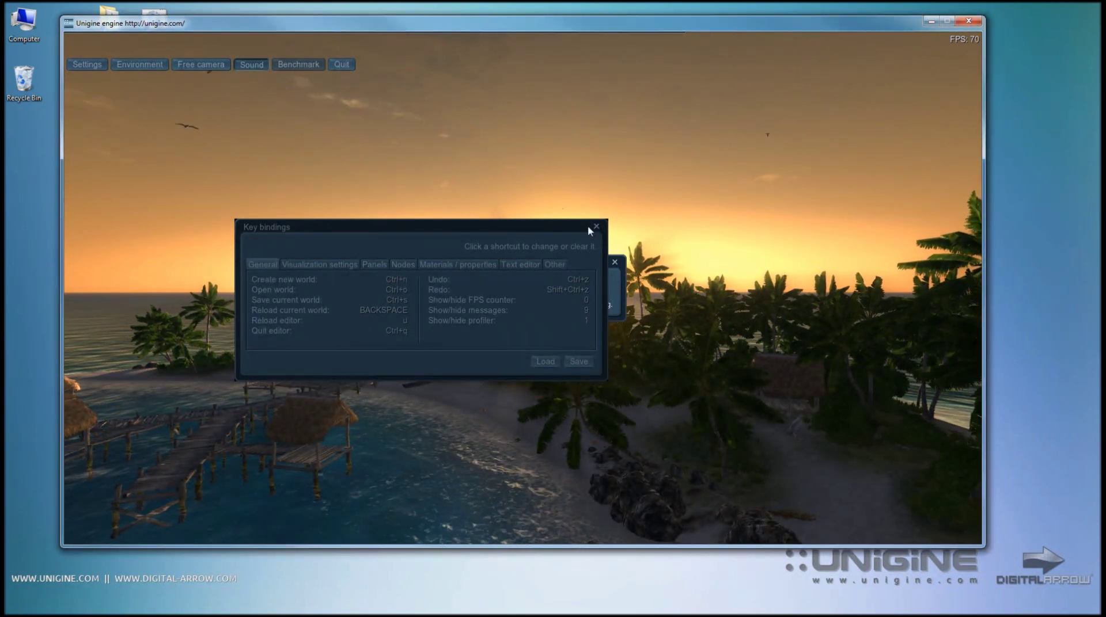
left_click(615, 263)
left_click_drag(546, 230, 460, 333)
left_click(306, 394)
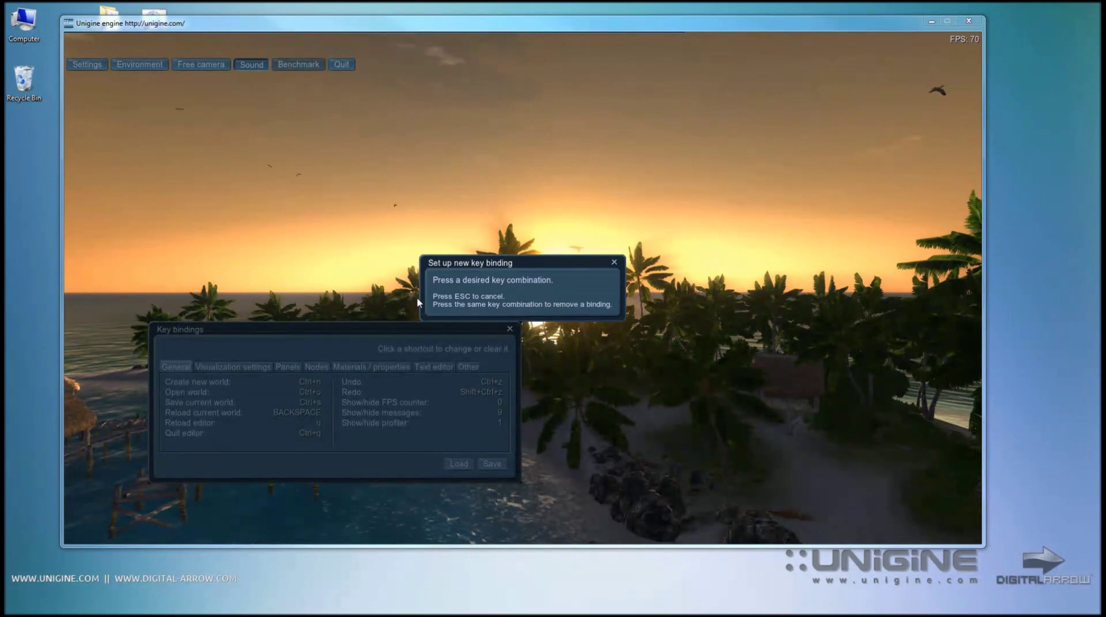
key("Escape")
Review the key bindings for visualization settings, panels, materials and properties, and the text editor, and close the window
left_click_drag(254, 368, 302, 324)
left_click(304, 323)
left_click(334, 322)
left_click(403, 323)
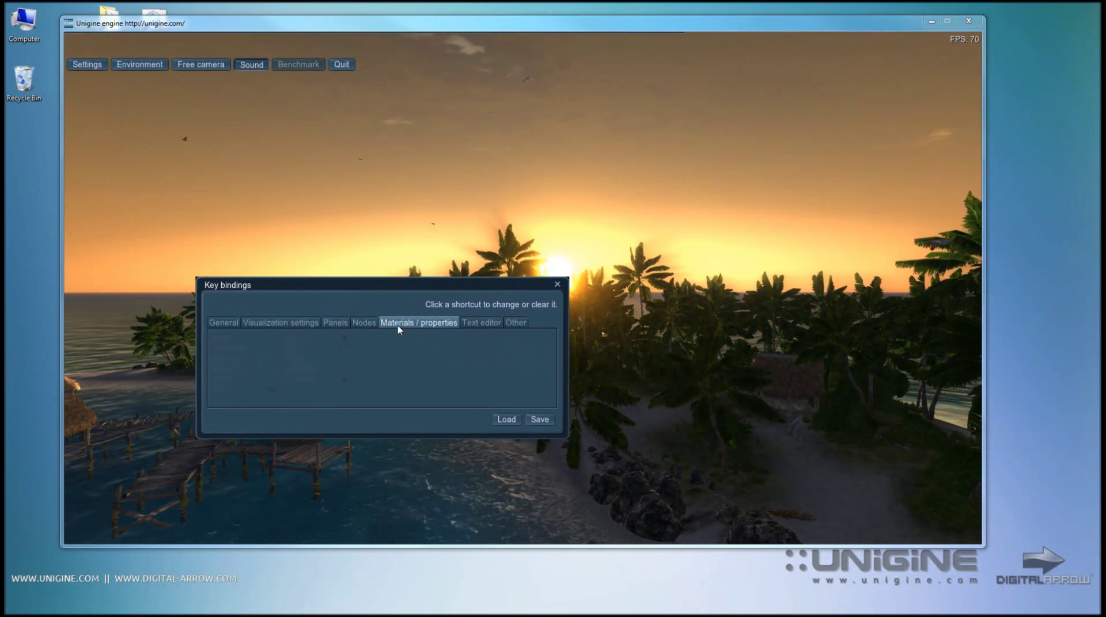
left_click(478, 323)
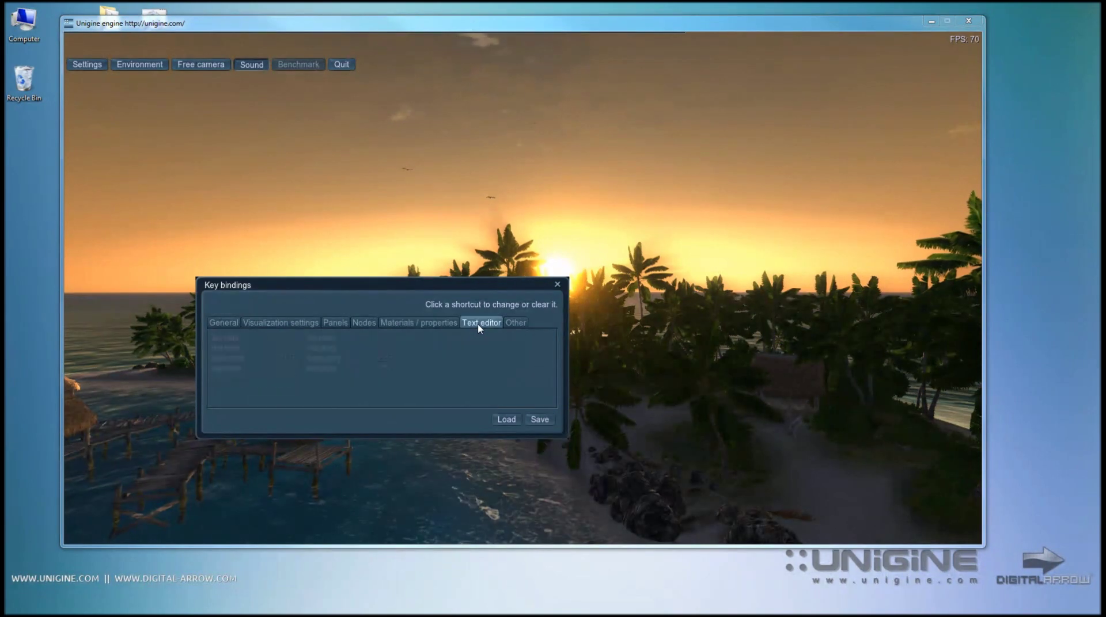
left_click(557, 284)
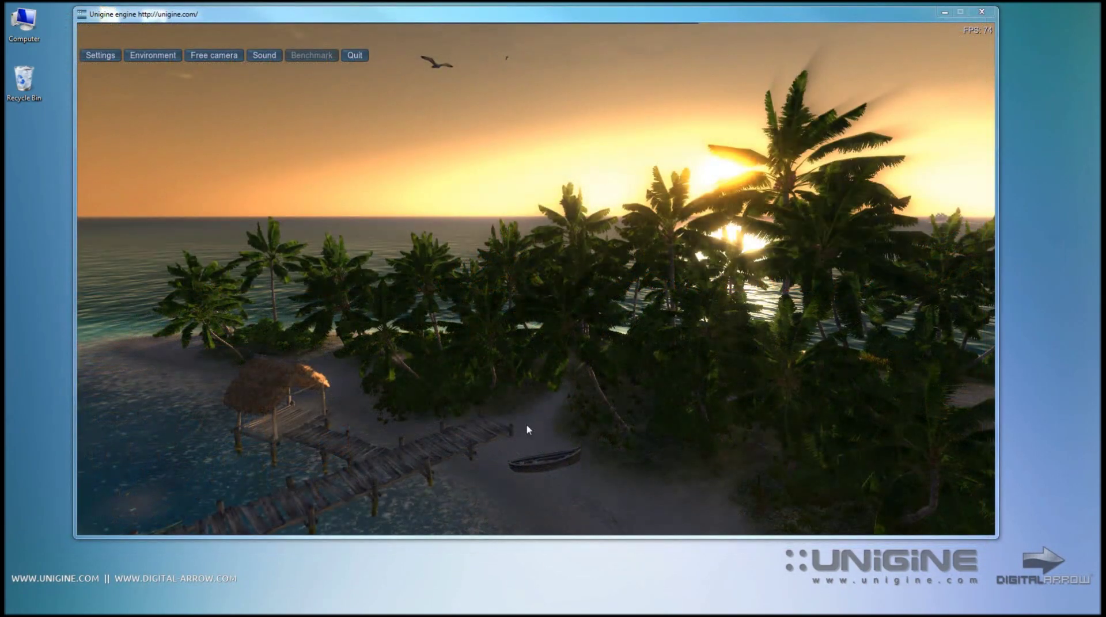
Select the boat on the beach and, with the Select object tool, the thatched hut beside the pier
left_click(522, 431)
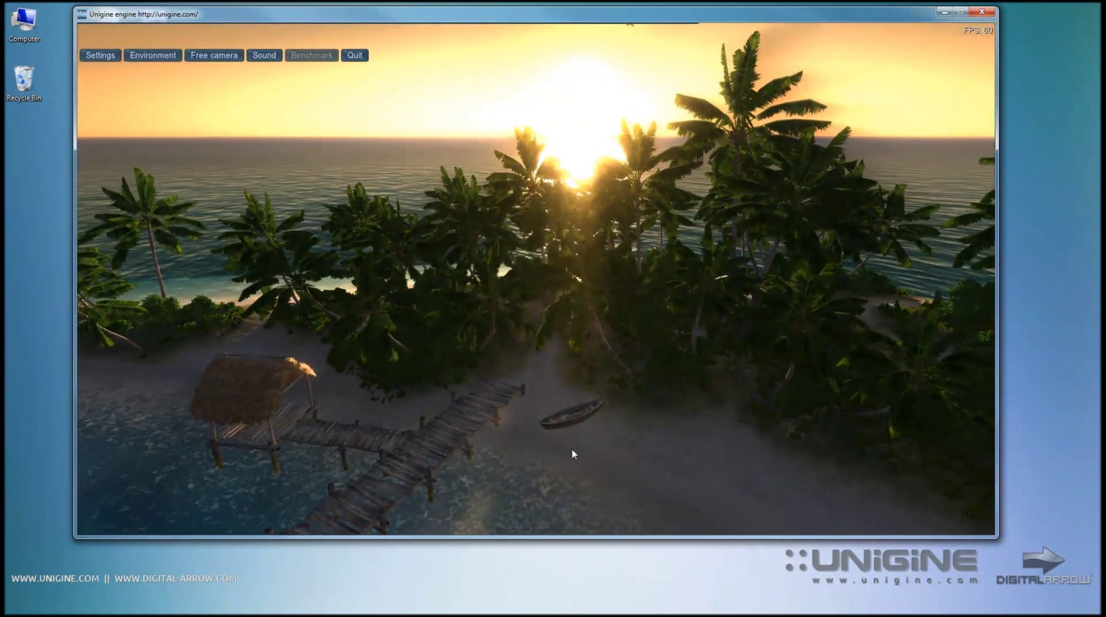
left_click(575, 430)
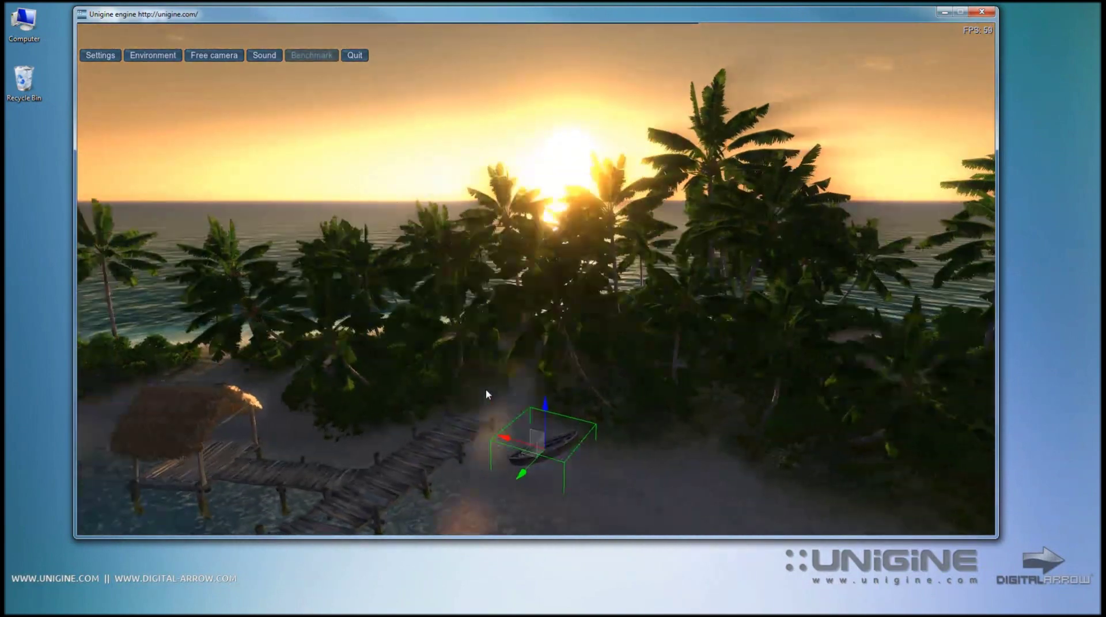
mouse_move(125, 17)
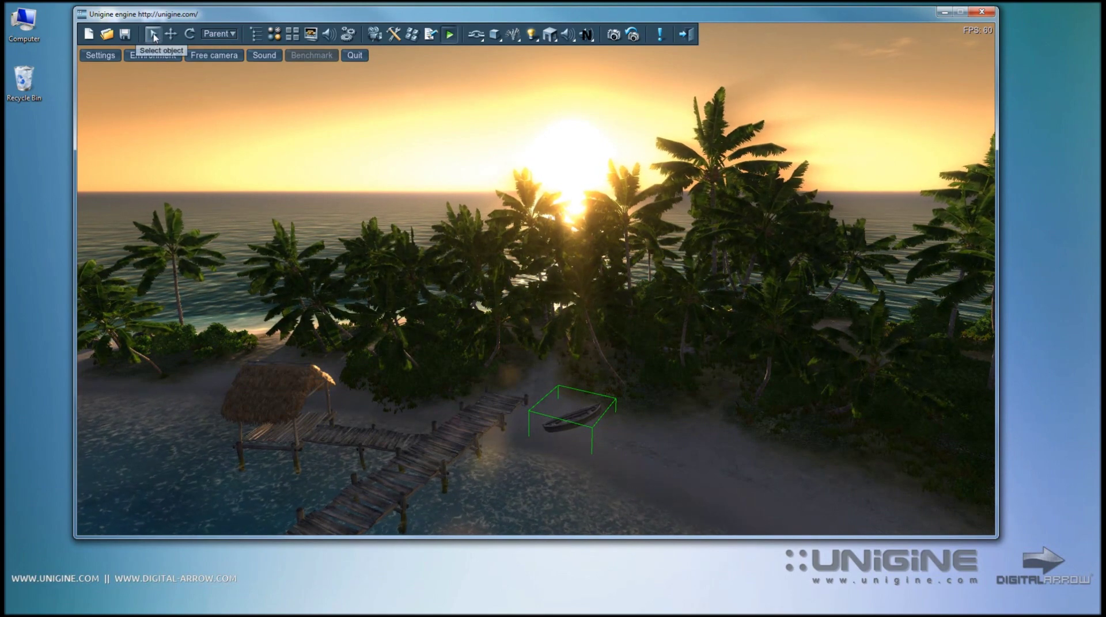
left_click_drag(485, 347, 413, 386, "alt")
left_click(413, 363)
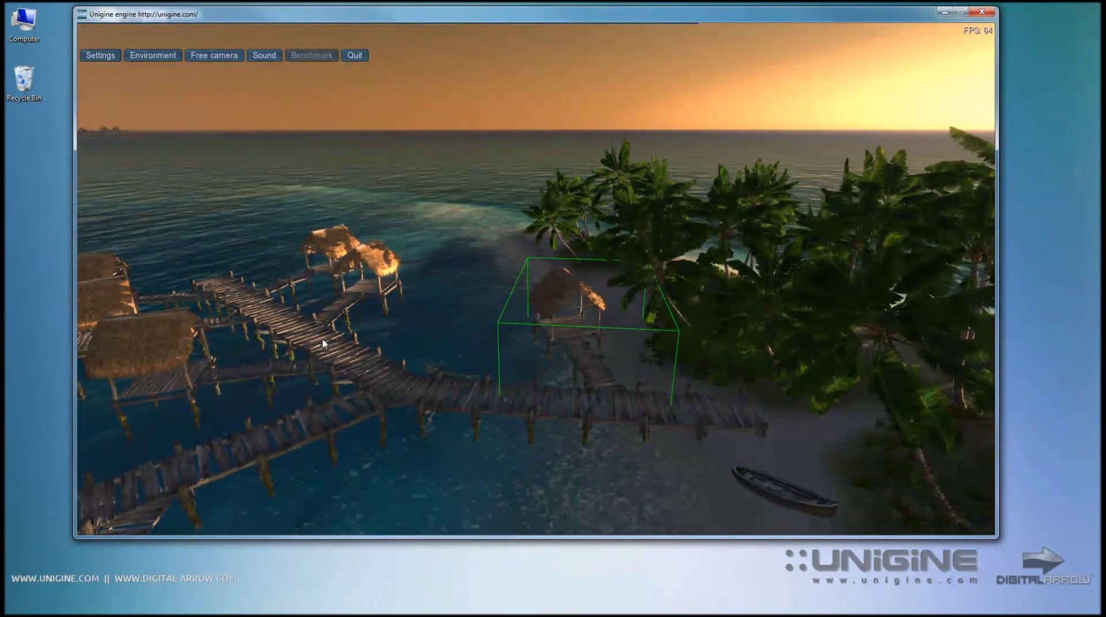
Select several separate sections of the wooden pier one after another
left_click(323, 344)
right_click_drag(407, 369, 471, 395)
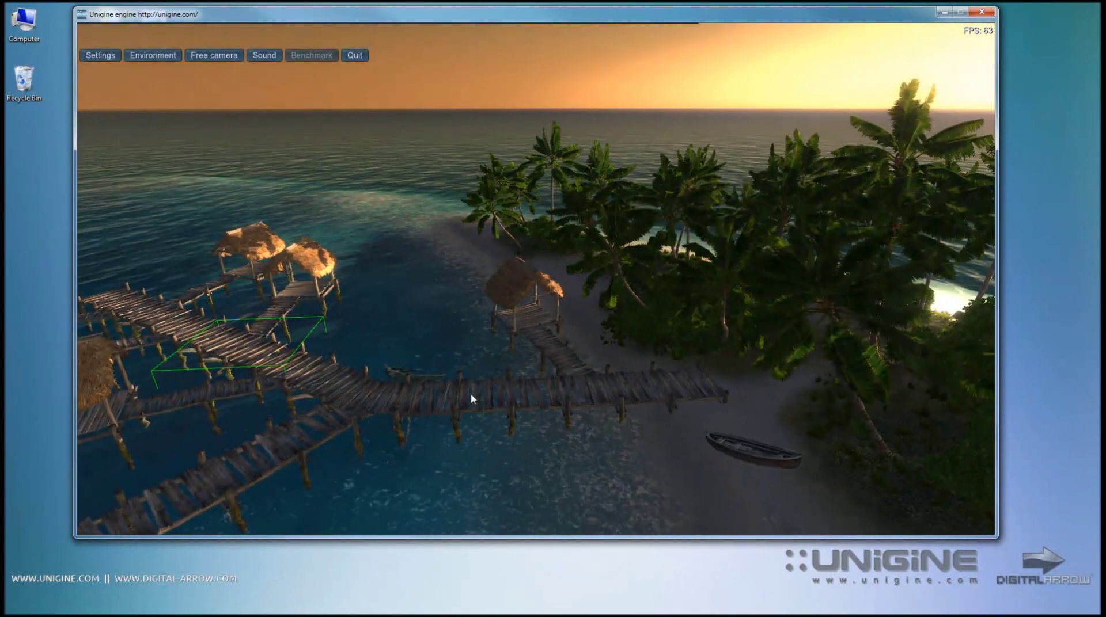
left_click(461, 389)
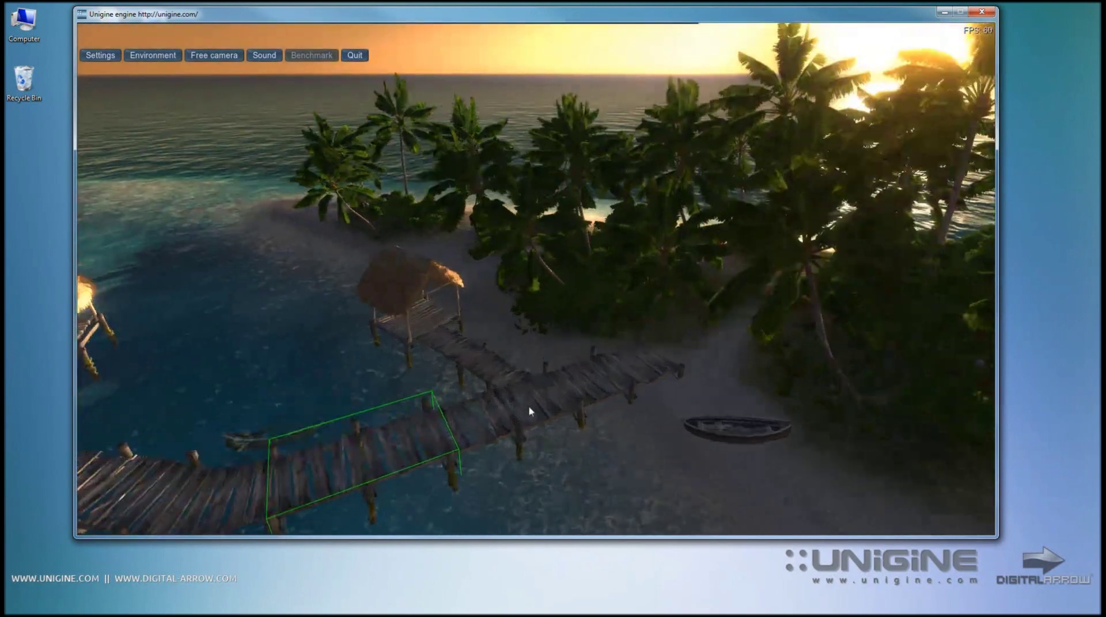
left_click(515, 404)
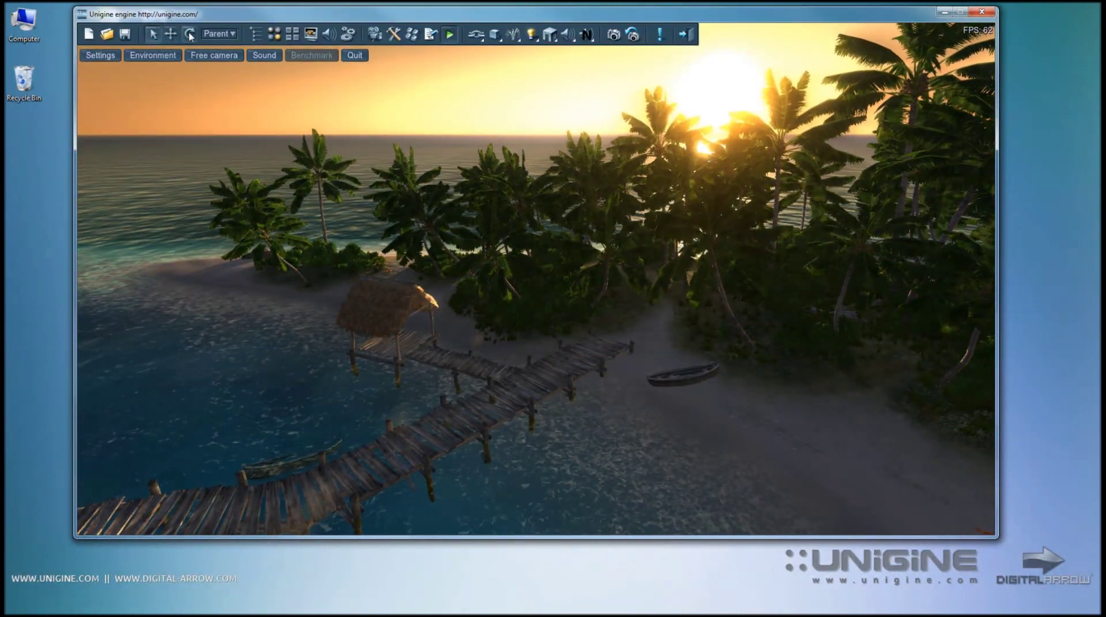
left_click(519, 405)
mouse_move(166, 12)
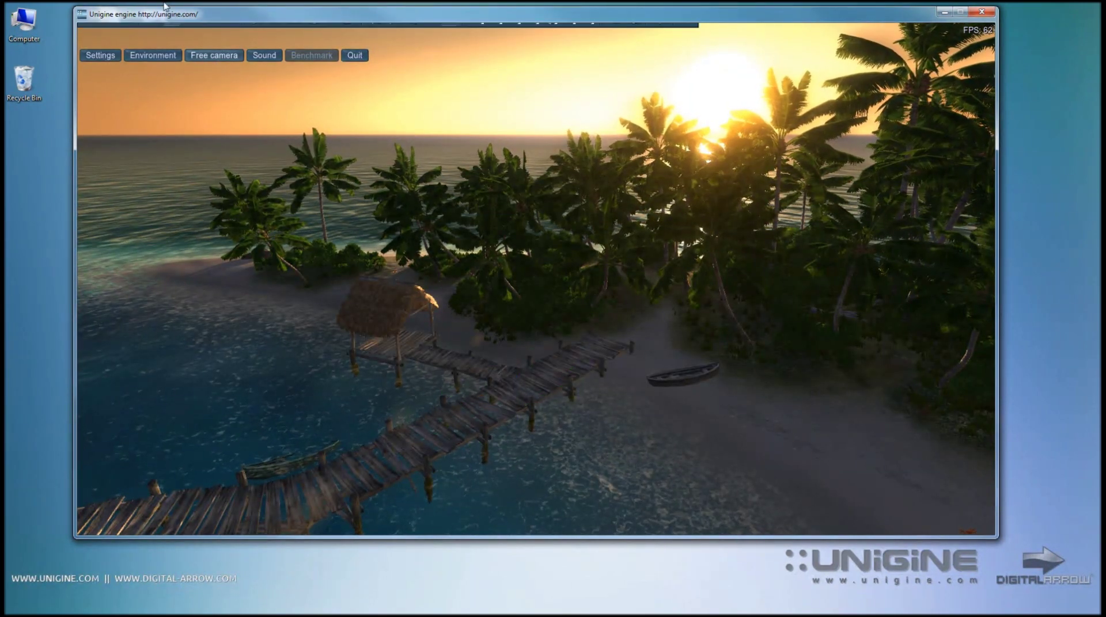
left_click(503, 375)
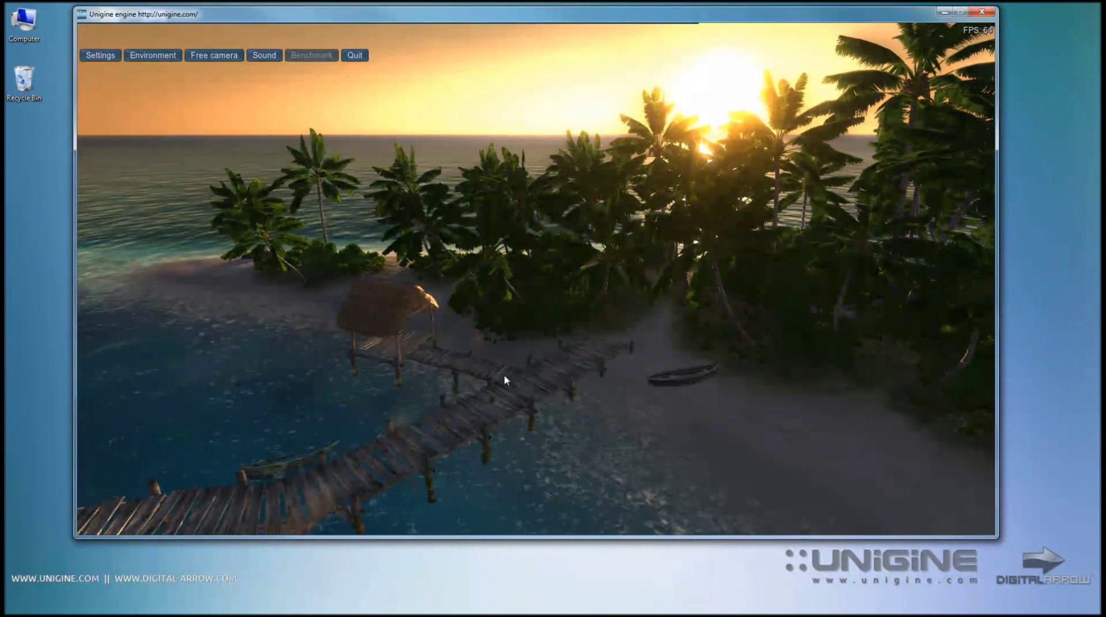
key("d")
right_click_drag(498, 375, 467, 376)
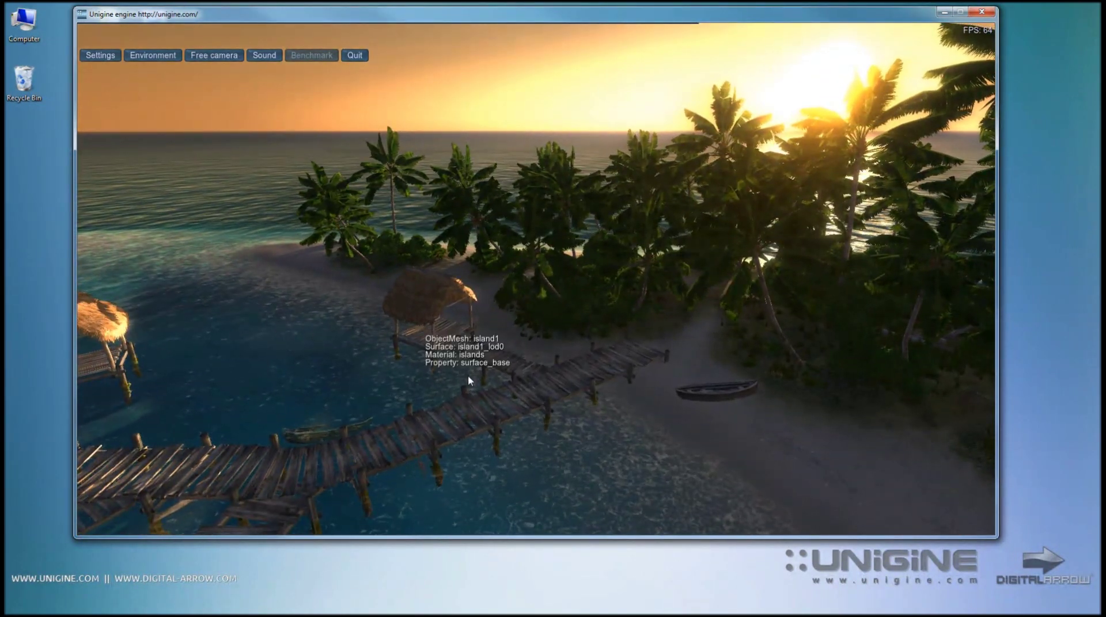
Activate the Translate object tool and select the boat on the beach near the end of the pier
mouse_move(173, 22)
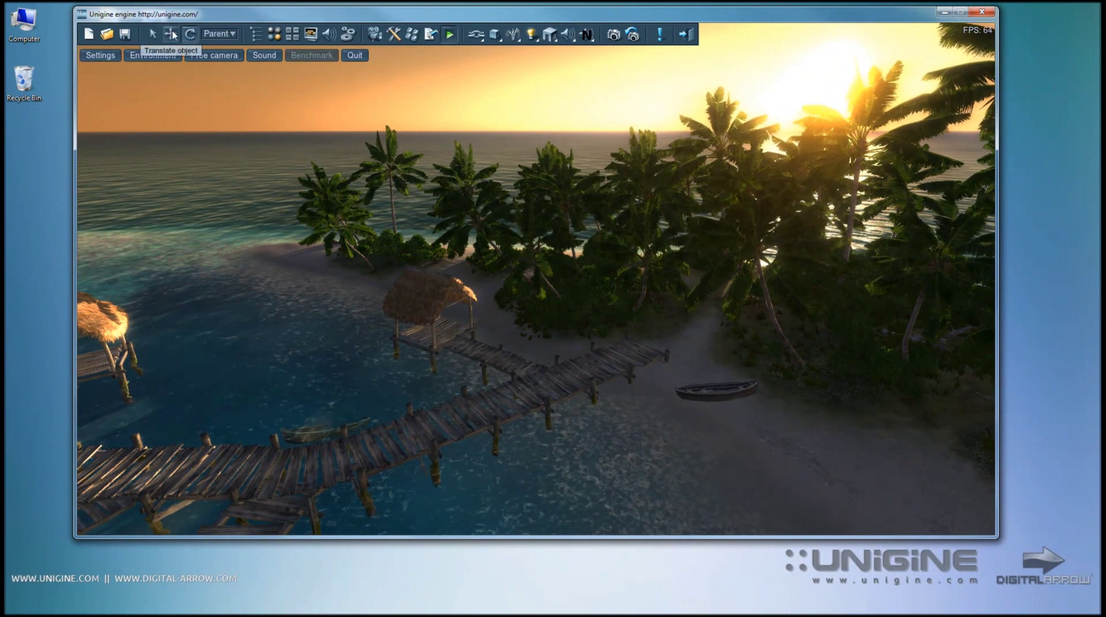
left_click(171, 36)
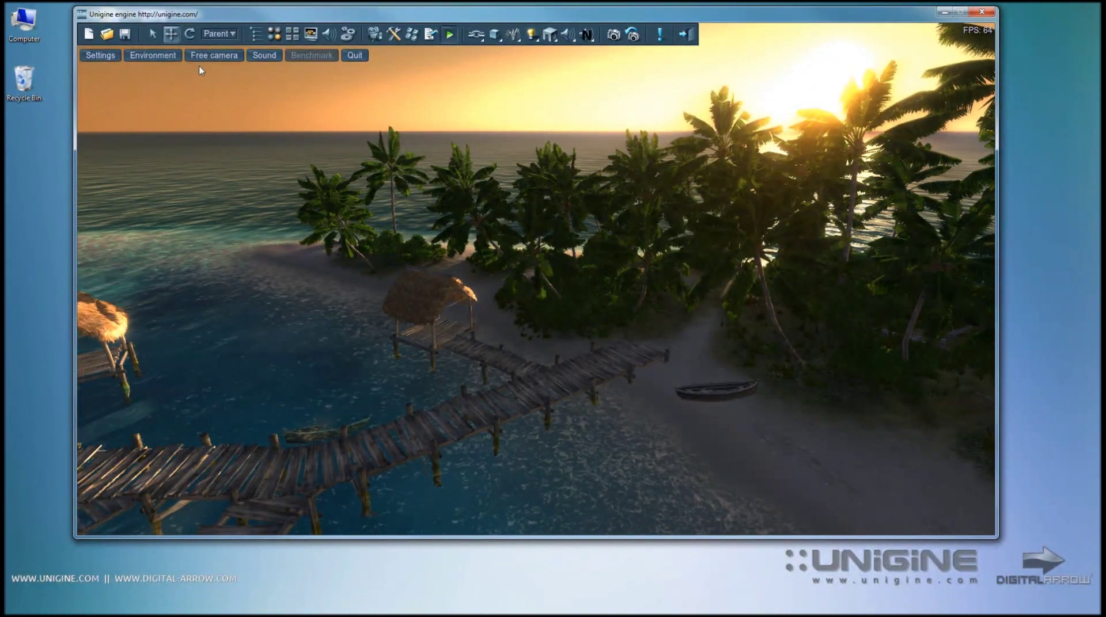
right_click_drag(328, 187, 372, 220)
key("w")
left_click(575, 282)
right_click_drag(510, 301, 462, 278)
key("w")
key("e")
key("s")
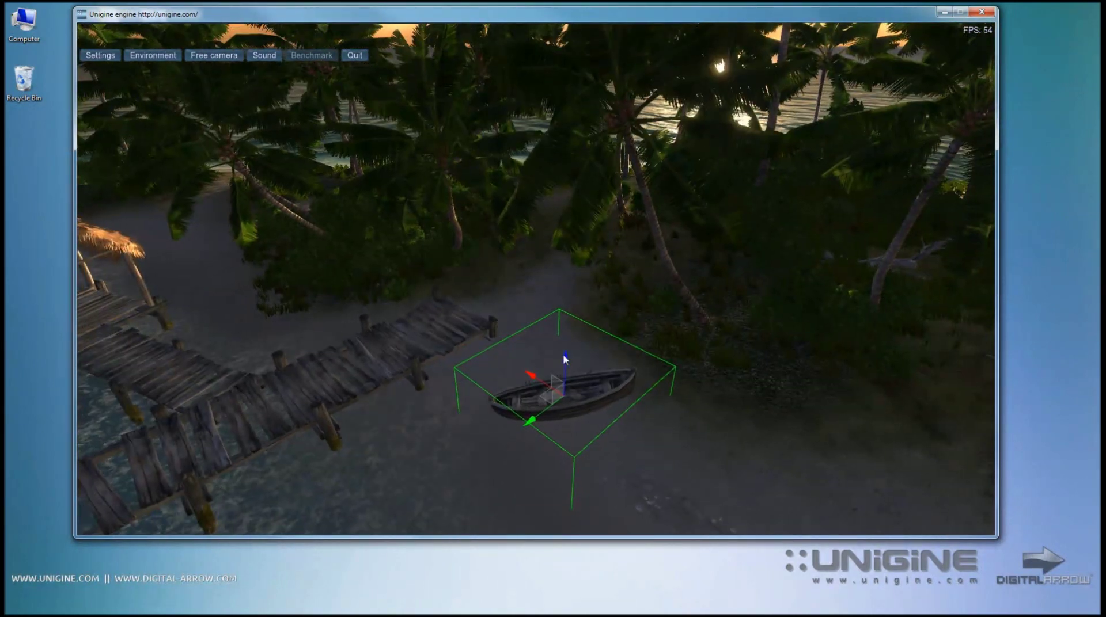
Lift the boat off the sand along the vertical axis of the translate gizmo
left_click_drag(565, 357, 543, 314)
left_click_drag(534, 351, 532, 322)
key("a")
right_click_drag(479, 286, 434, 247)
key("d")
key("w")
key("s")
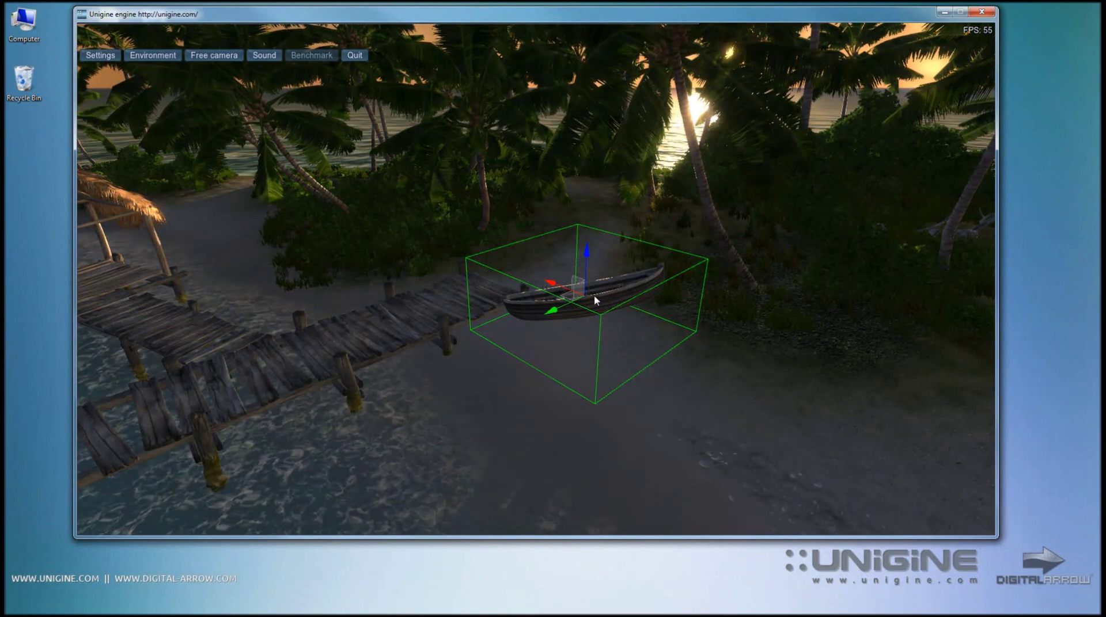
Try moving the boat across the beach along two axes at once with the translate gizmo's plane handles
left_click_drag(589, 292, 684, 394)
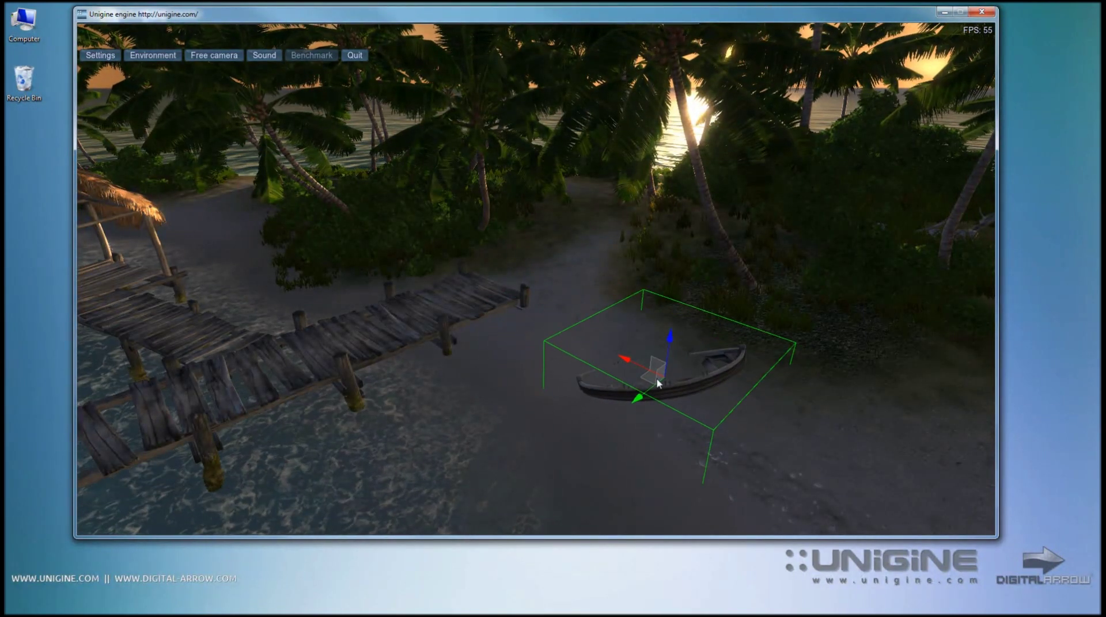
left_click_drag(654, 388, 602, 373)
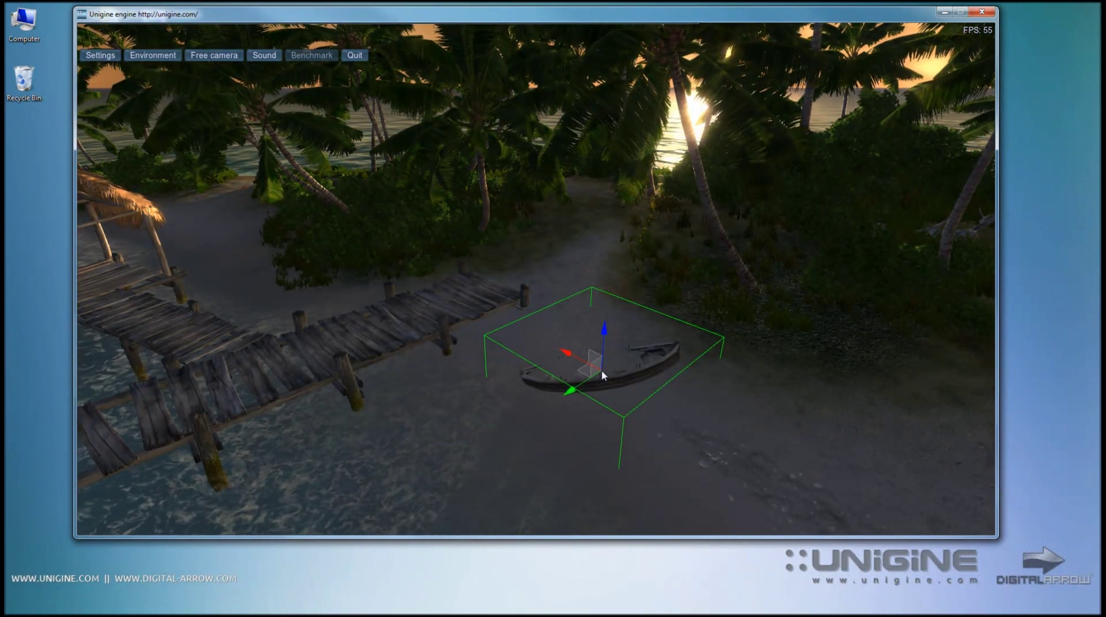
left_click_drag(602, 369, 589, 265)
left_click_drag(490, 293, 541, 269)
left_click_drag(431, 320, 611, 339)
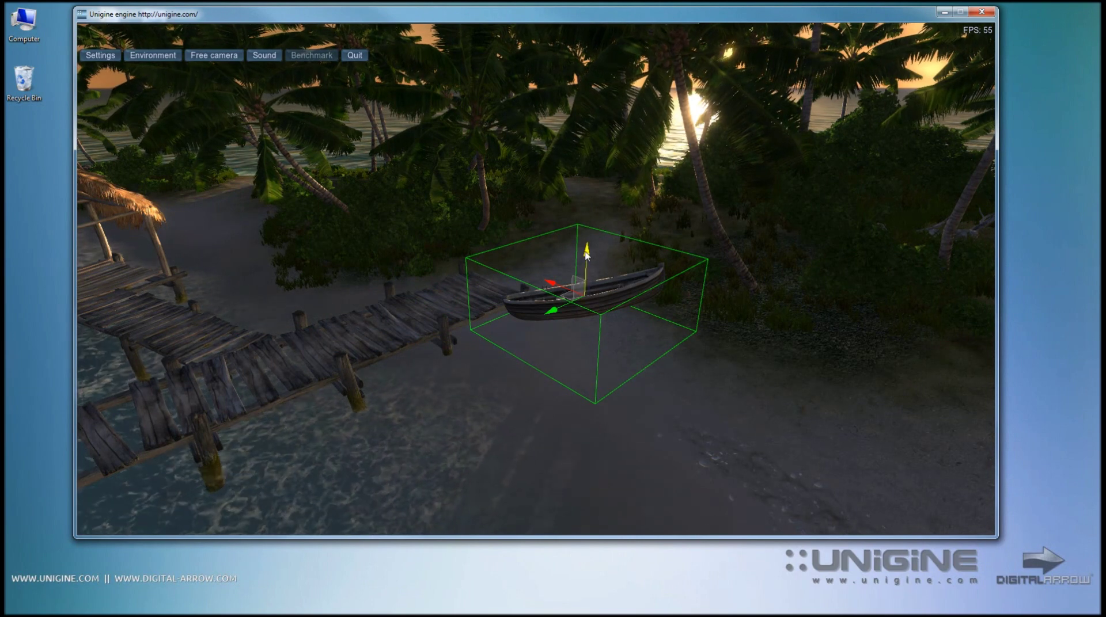
Try shifting the boat along single axes of the translate gizmo, and undo the move
left_click_drag(587, 253, 607, 275)
left_click_drag(615, 341, 595, 286)
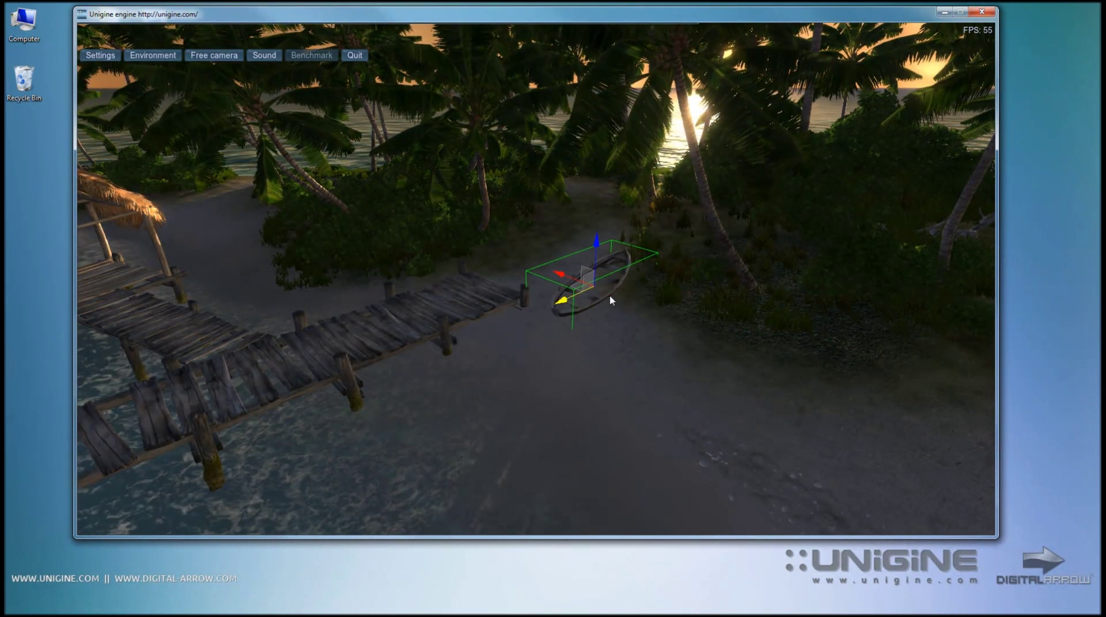
left_click_drag(649, 330, 673, 337, "alt")
key("ctrl+z")
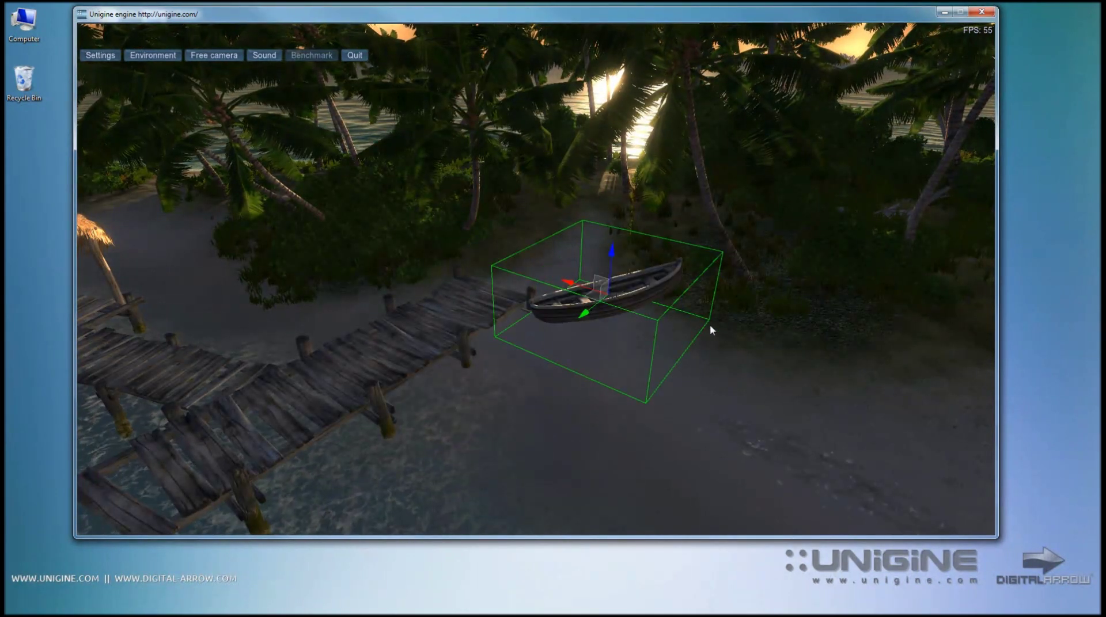
Try several more boat moves with the translate gizmo, undoing them repeatedly
left_click_drag(579, 288, 600, 293)
key("ctrl+z")
key("ctrl+z")
key("ctrl+z")
key("ctrl+z")
left_click_drag(761, 360, 600, 292)
left_click_drag(642, 374, 611, 308)
key("ctrl+z")
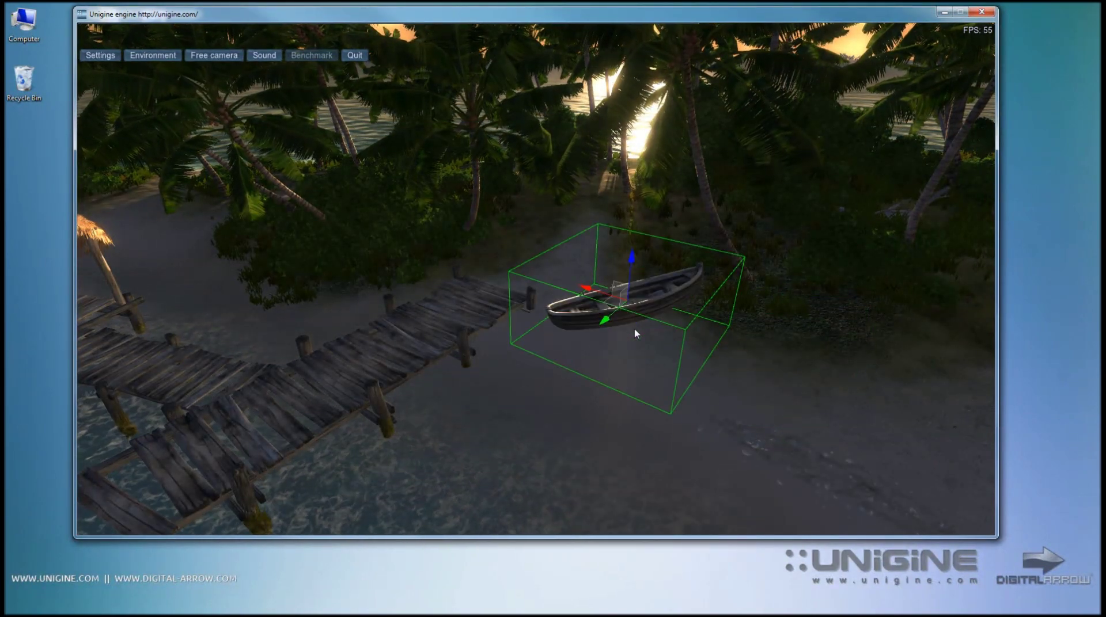
Move the boat back toward the palm trees and lower it onto the sand
mouse_move(599, 297)
left_mouse_down()
mouse_move(550, 269)
mouse_move(579, 294)
mouse_move(609, 284)
left_mouse_up()
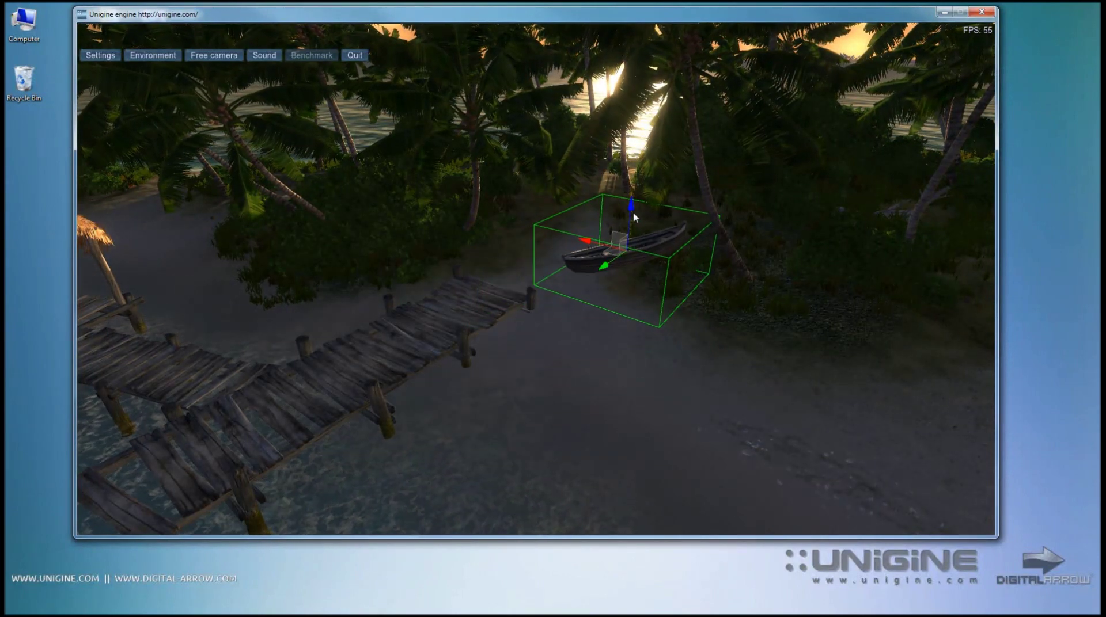
left_click_drag(633, 216, 634, 242)
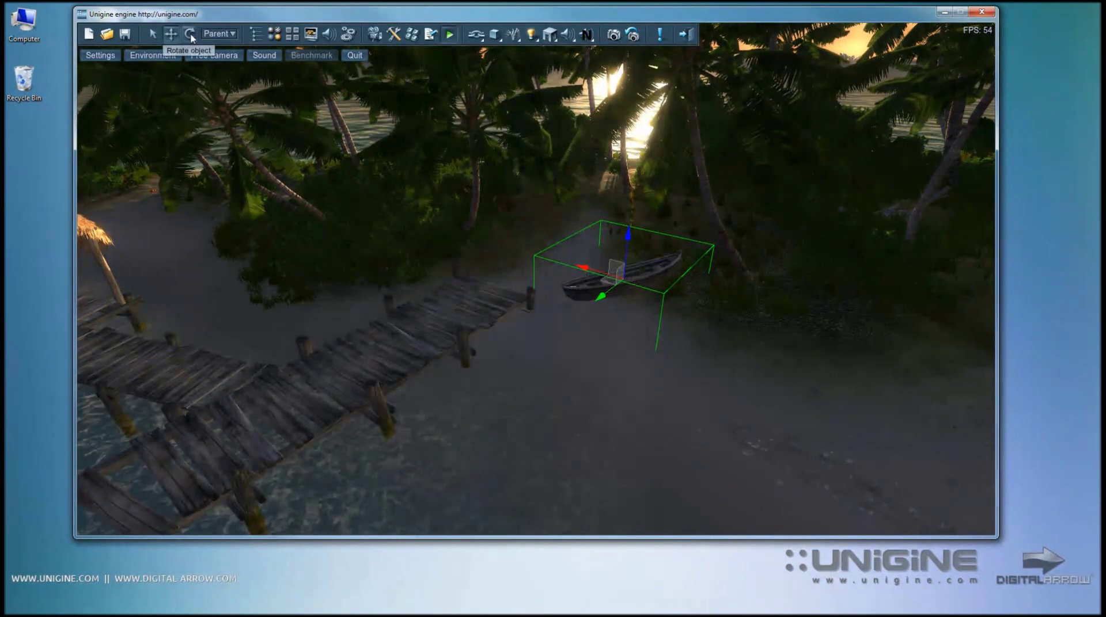
Activate the Rotate object tool and turn the boat about individual axis rings of the gizmo
left_click(190, 34)
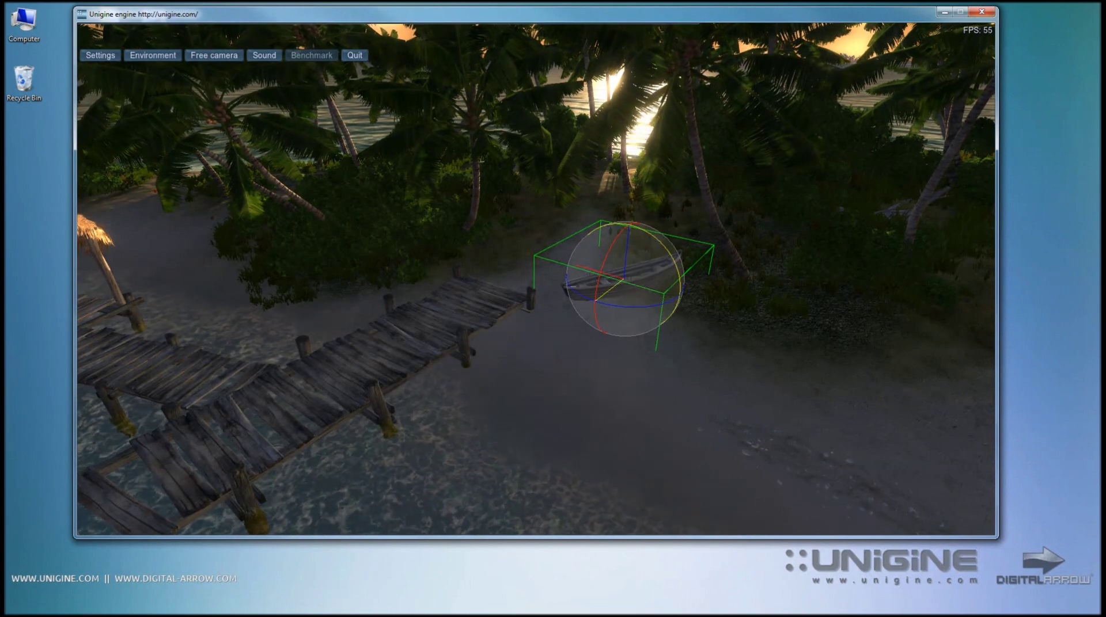
mouse_move(669, 251)
left_mouse_down()
mouse_move(678, 288)
mouse_move(671, 259)
mouse_move(664, 272)
left_mouse_up()
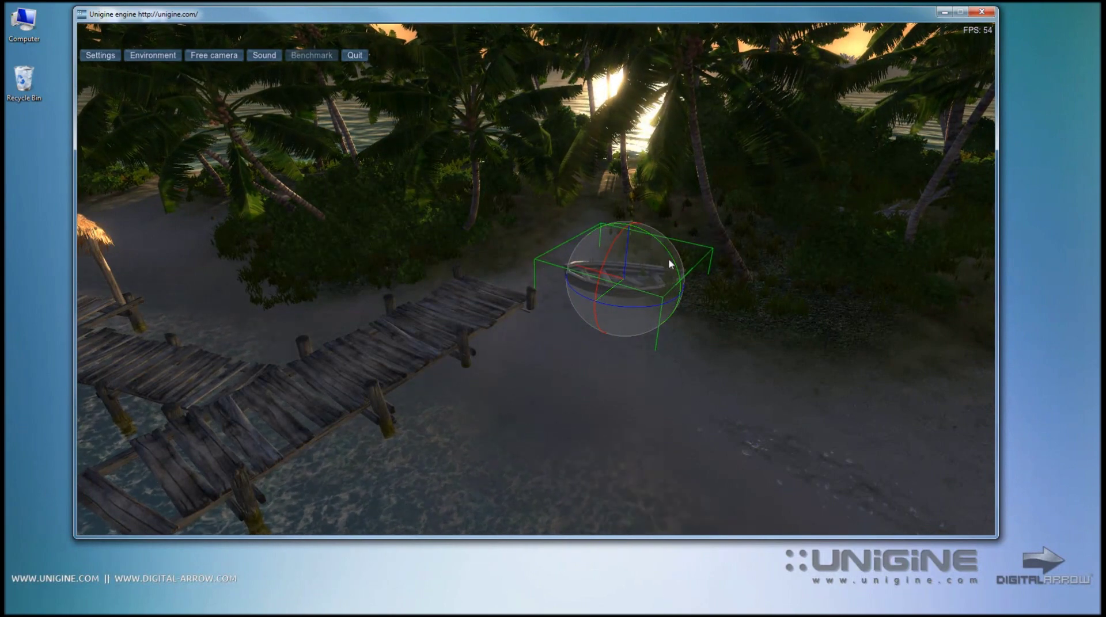
right_click_drag(676, 263, 641, 258)
key("w")
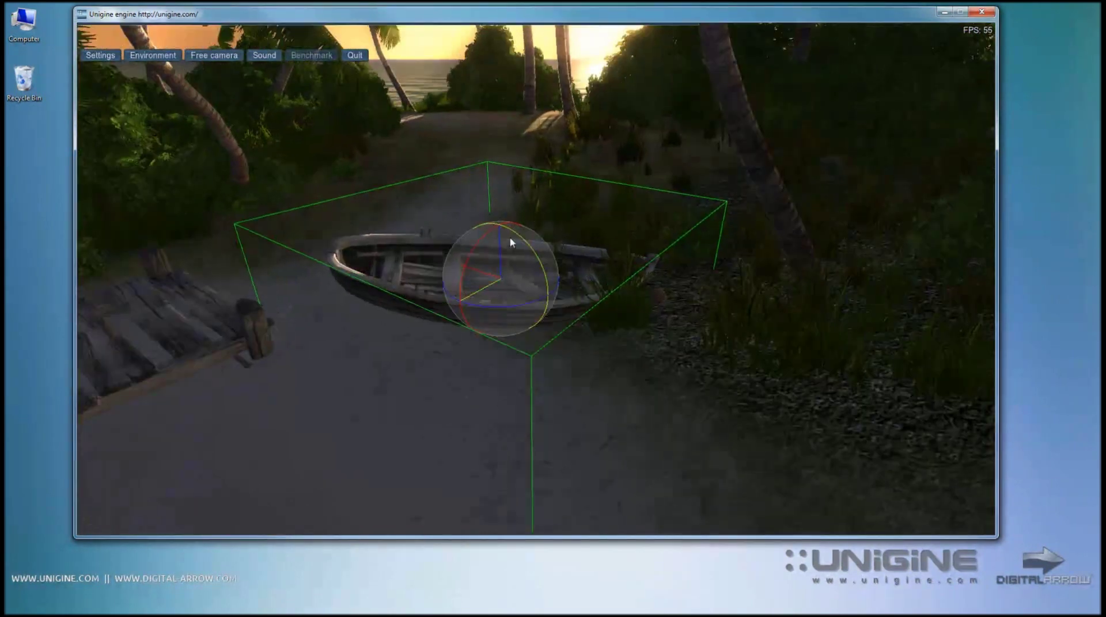
mouse_move(499, 308)
left_mouse_down()
mouse_move(518, 308)
mouse_move(443, 302)
mouse_move(402, 279)
mouse_move(499, 300)
left_mouse_up()
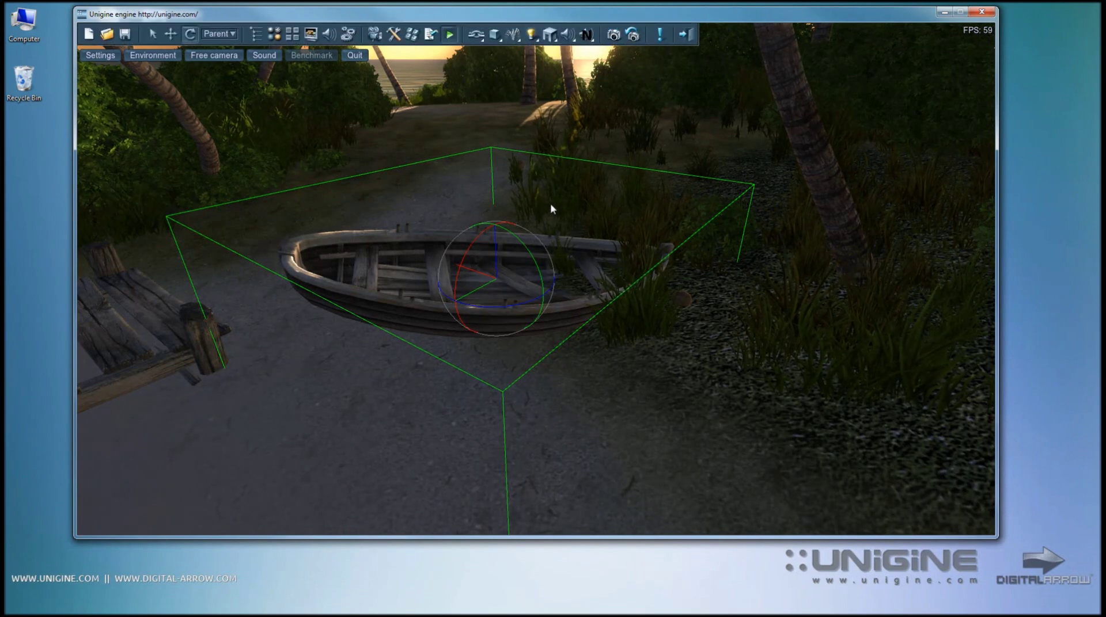
Rotate the boat further with the gizmo's axis rings and free-rotation sphere until it lies diagonally on the sand
right_click_drag(547, 208, 551, 214)
left_click_drag(527, 262, 495, 247)
right_click_drag(574, 264, 540, 247)
mouse_move(475, 228)
left_mouse_down()
mouse_move(513, 225)
mouse_move(503, 208)
mouse_move(521, 231)
mouse_move(496, 225)
left_mouse_up()
key("w")
right_click_drag(393, 179, 406, 192)
key("s")
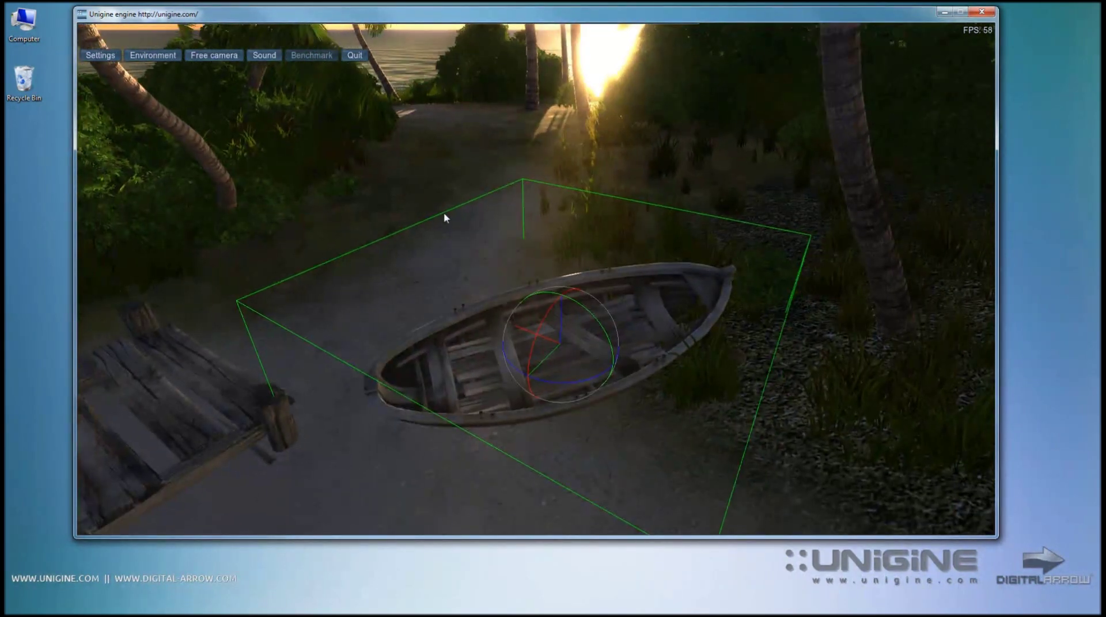
left_click_drag(576, 303, 576, 331)
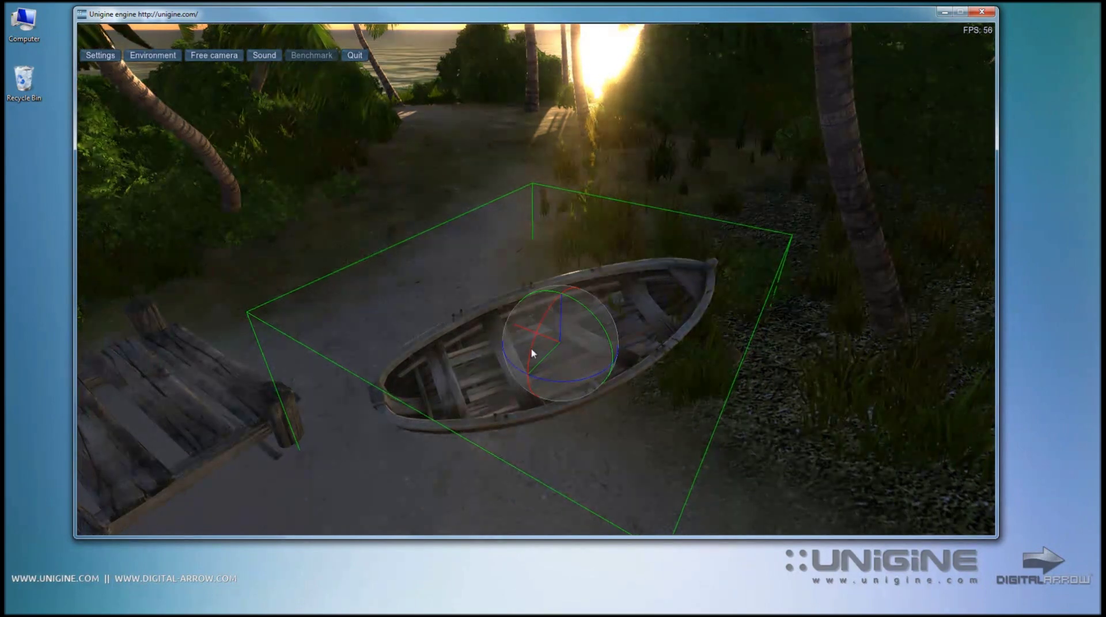
left_click_drag(552, 395, 587, 359)
Reselect the rotated boat at the end of the pier
right_click_drag(586, 355, 598, 262)
right_click_drag(683, 203, 650, 209)
left_click_drag(650, 209, 581, 168)
left_click(641, 260)
right_click_drag(638, 256, 628, 282)
key("w")
left_click(608, 309)
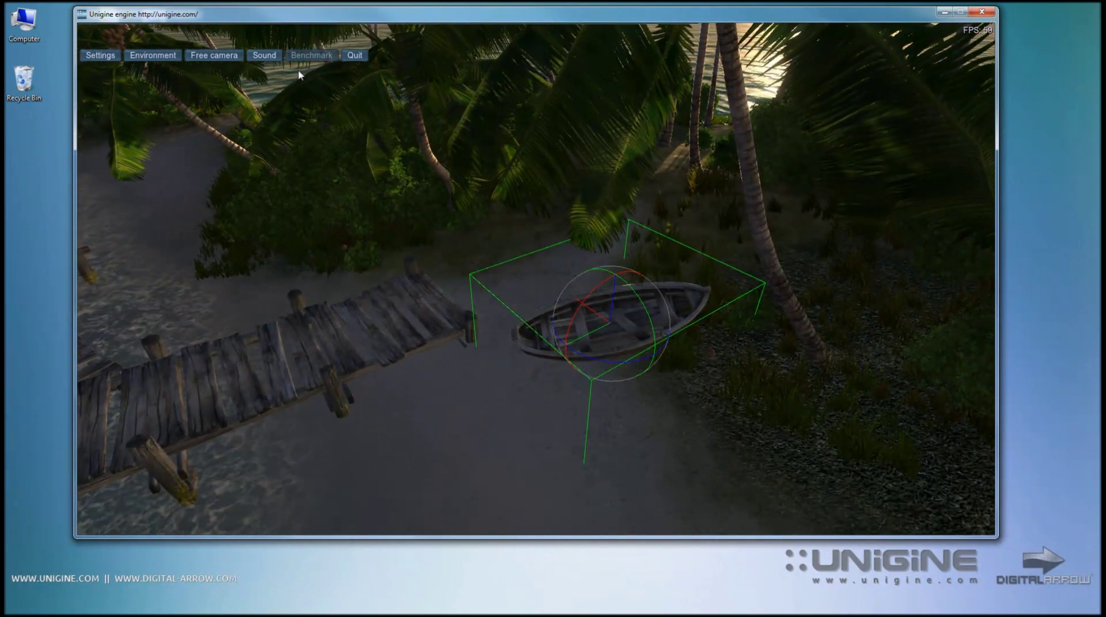
Set the transform coordinate system to World and activate the Translate object tool for the boat
mouse_move(191, 33)
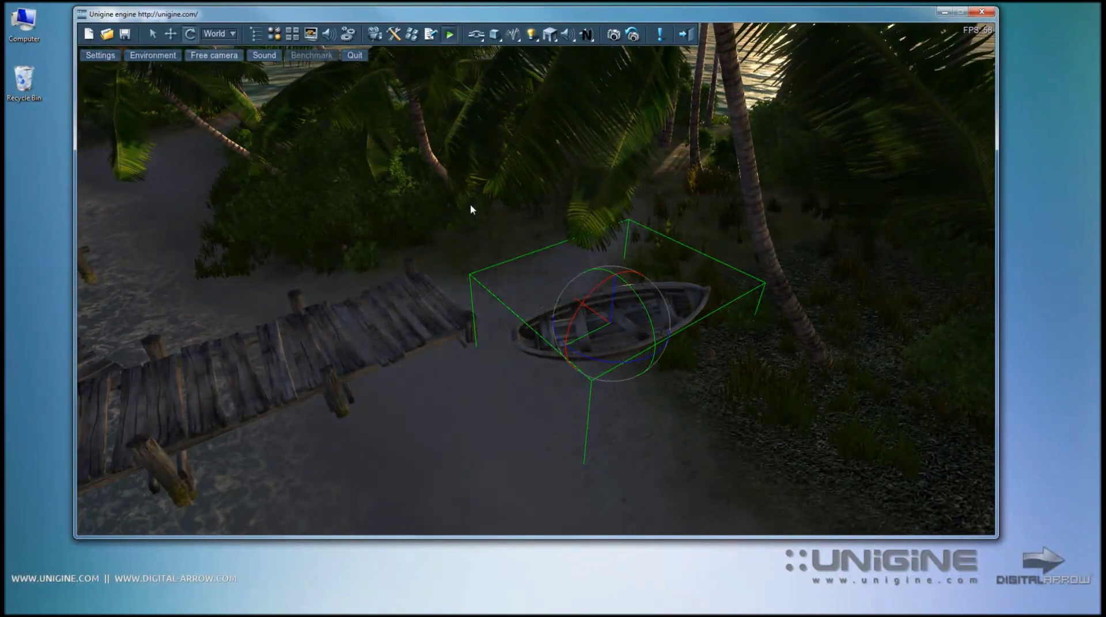
left_click(412, 154)
left_click(600, 312)
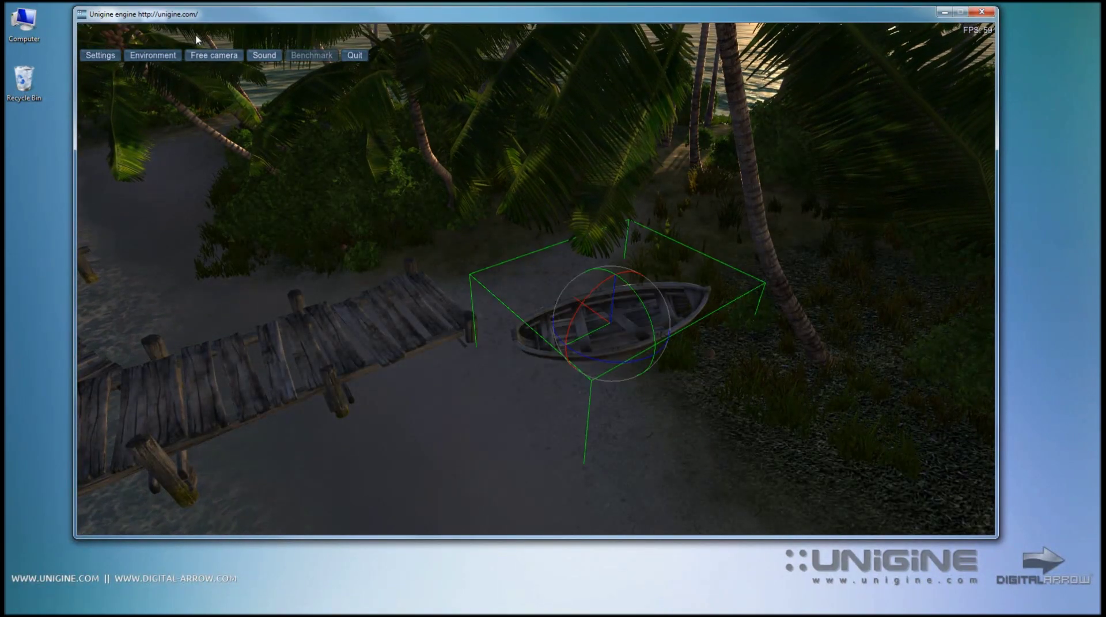
left_click(171, 35)
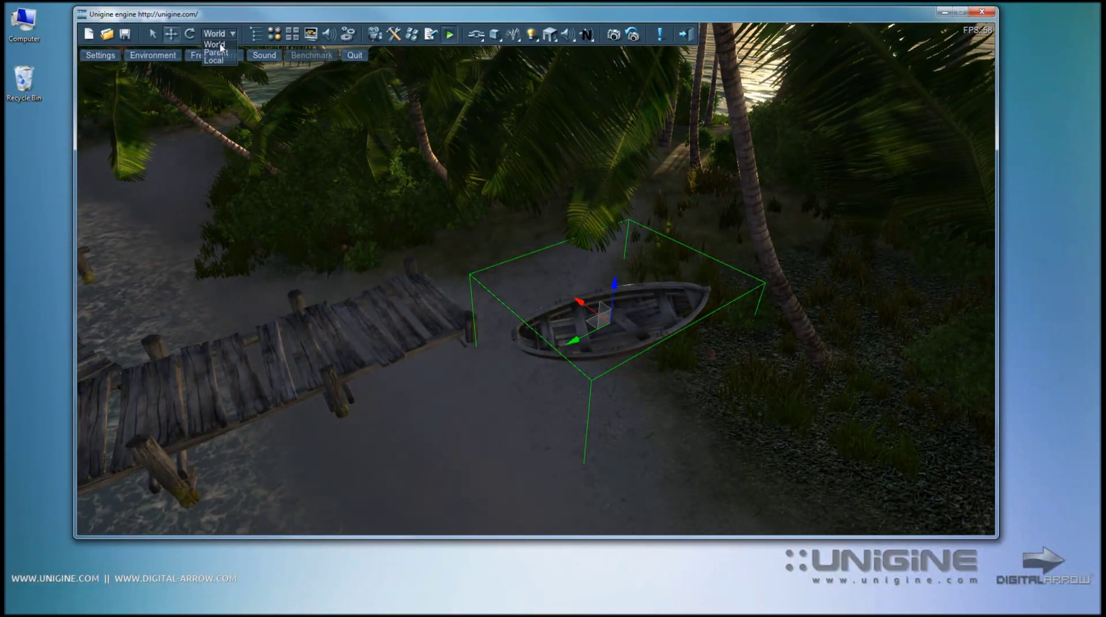
left_click(216, 46)
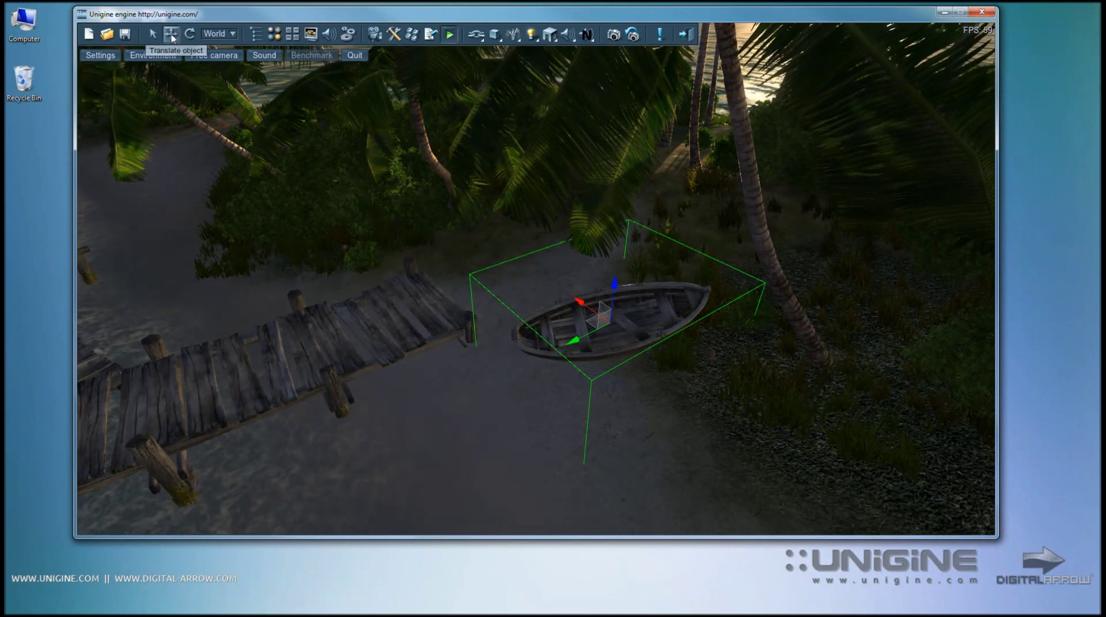
Set the transform coordinate system to Parent and open the Nodes window on the boat node
left_click(223, 35)
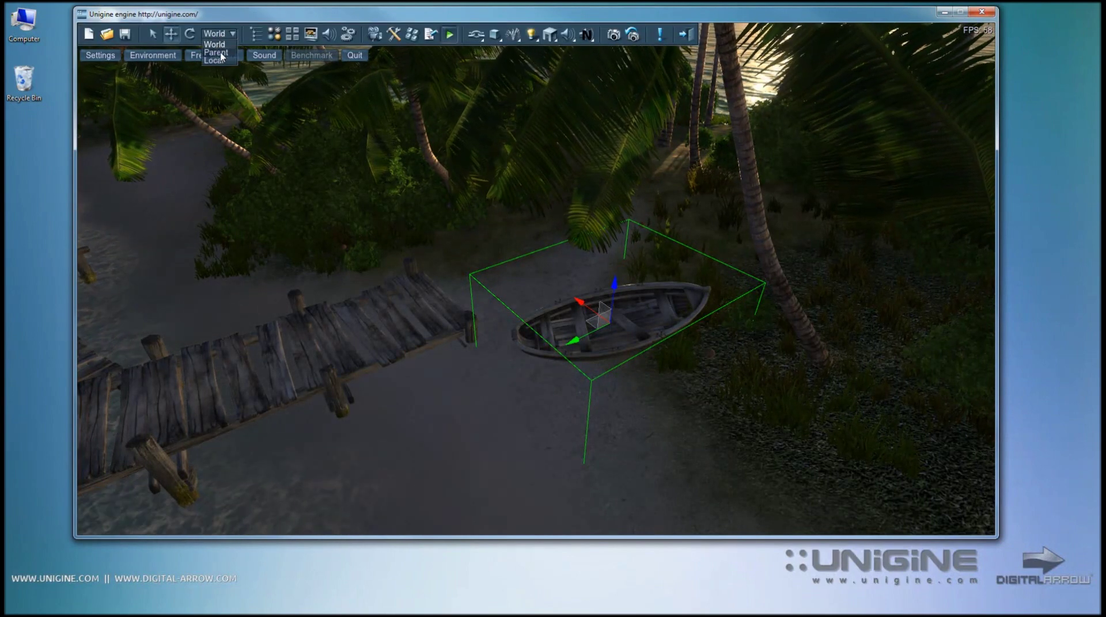
left_click(221, 53)
mouse_move(582, 223)
left_mouse_down("alt")
mouse_move(567, 239)
mouse_move(608, 243)
mouse_move(566, 219)
left_mouse_up("alt")
right_click_drag(566, 222, 404, 80)
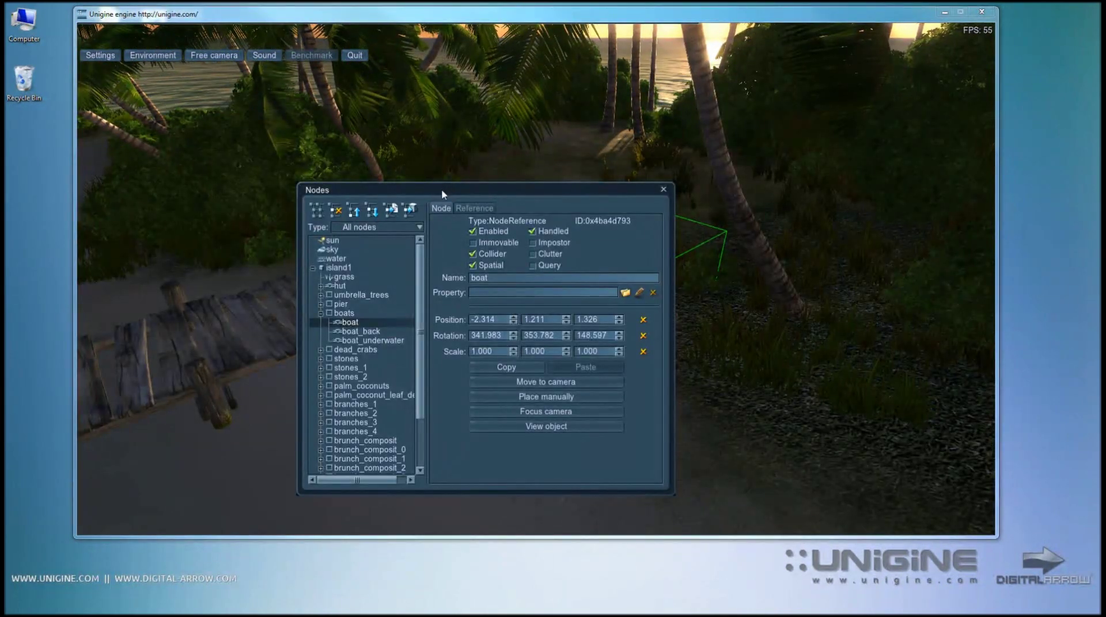
left_click_drag(441, 189, 562, 171)
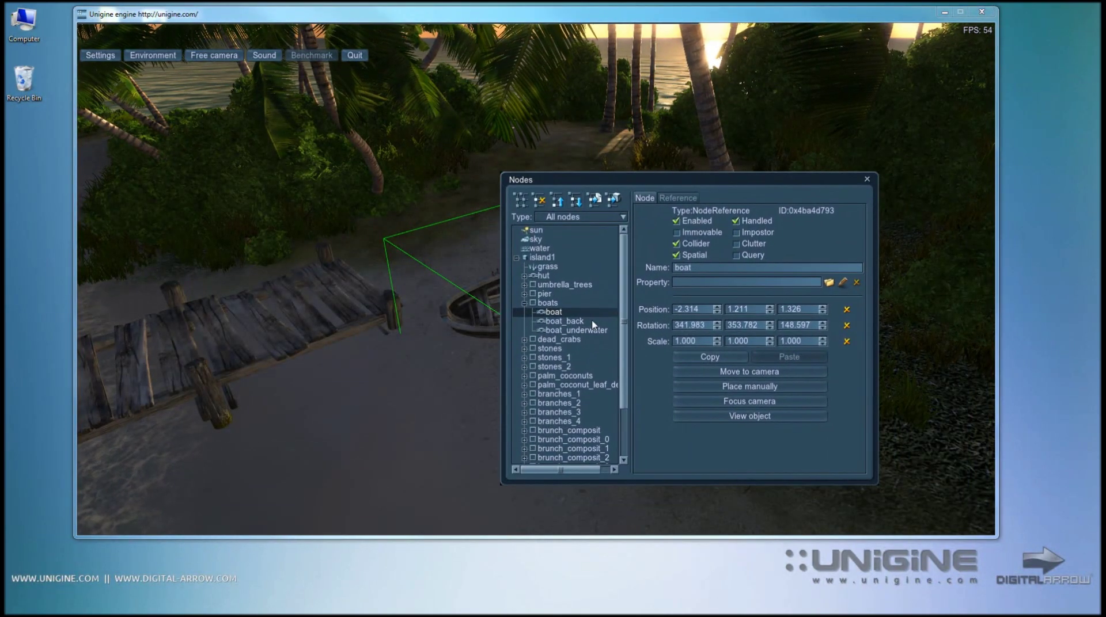
Select the island1 node in the hierarchy and examine its child nodes by expanding and collapsing it
left_click(516, 258)
left_click_drag(623, 176, 632, 199)
left_click(548, 279)
left_click(526, 279)
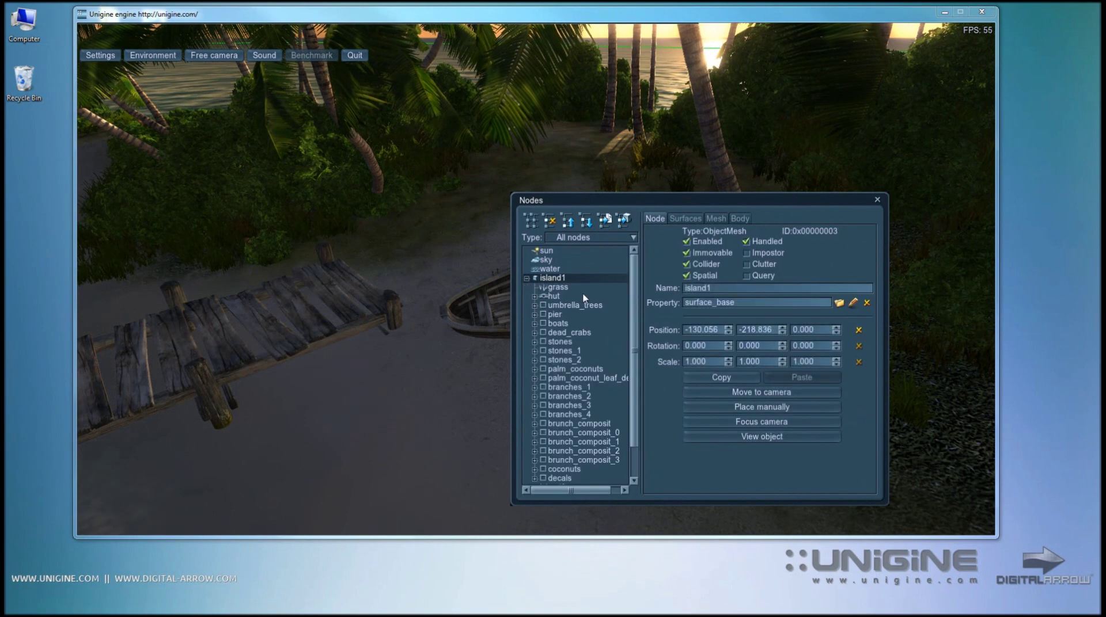
left_click_drag(634, 278, 648, 244)
left_click_drag(661, 200, 750, 162)
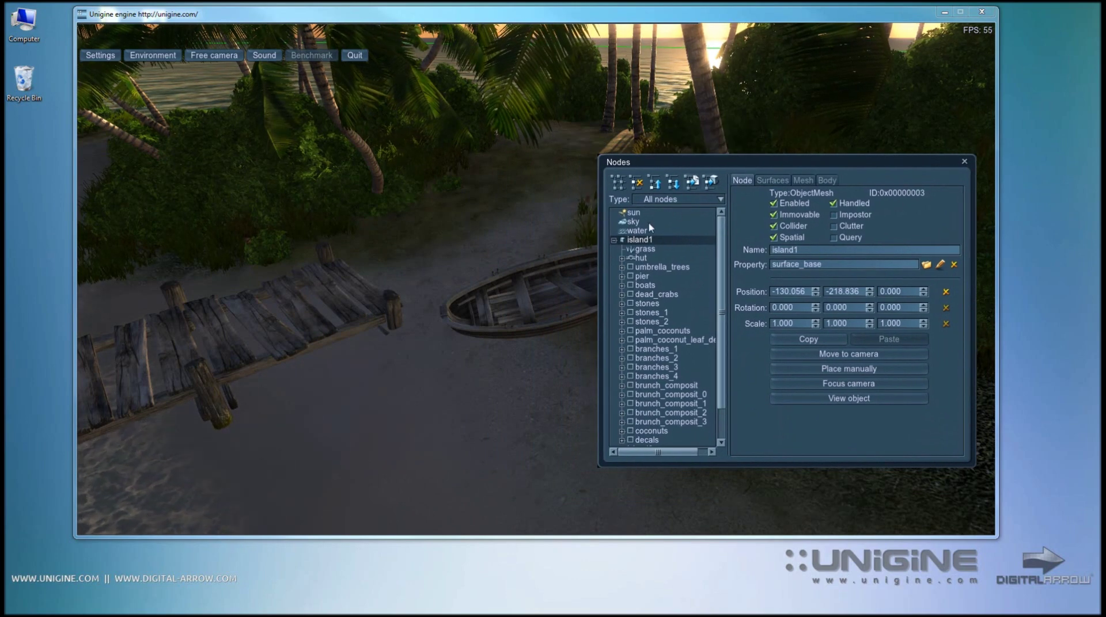
left_click(614, 240)
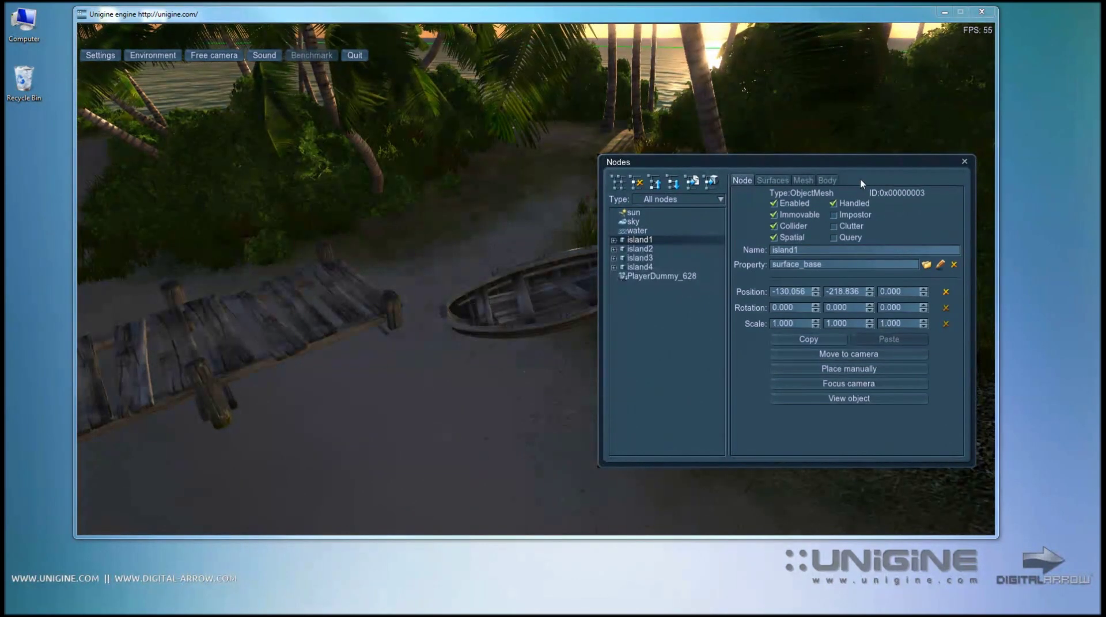
Close the Nodes window, set the transform coordinate system to Local, and select the boat
left_click(963, 161)
left_click(226, 35)
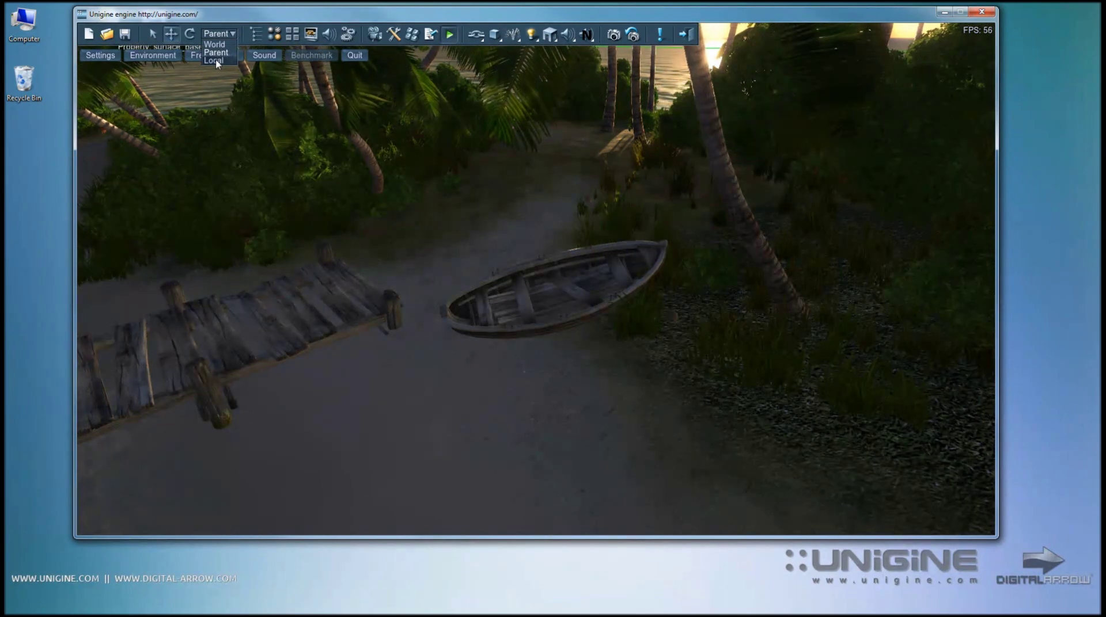
left_click(558, 275)
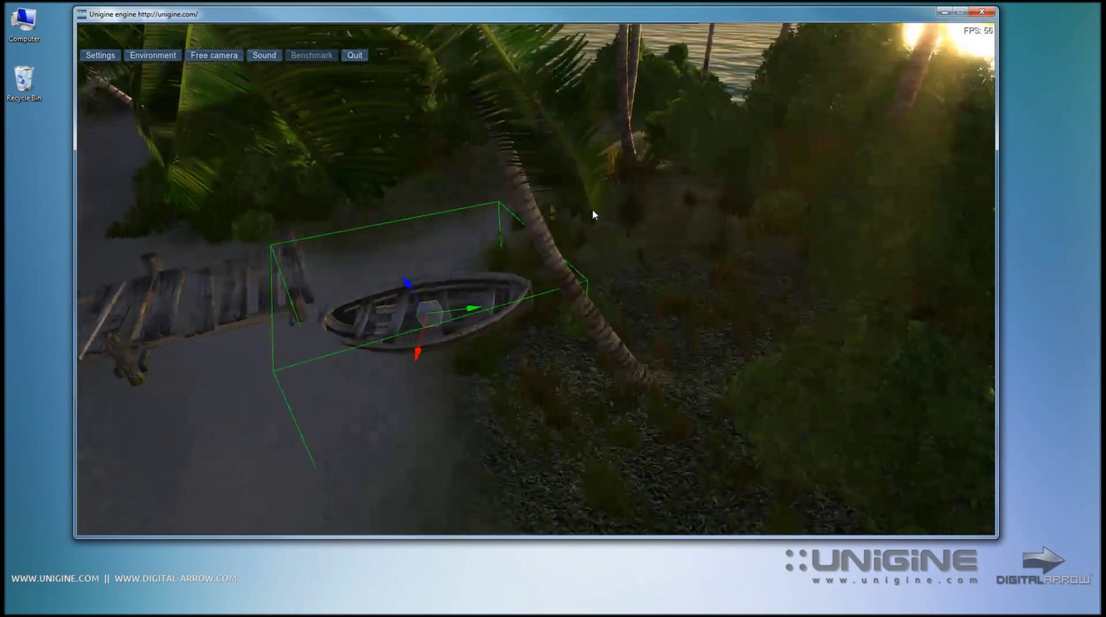
right_click_drag(593, 210, 609, 176)
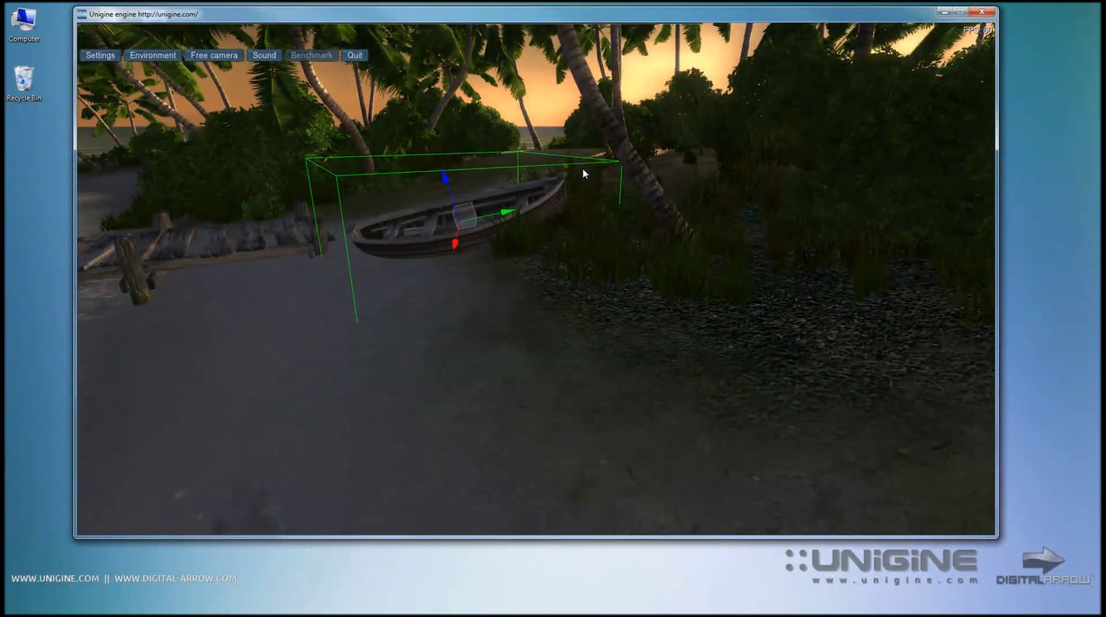
Translate the boat along its local vertical and Y axes, adjusting its height again at the end
mouse_move(445, 175)
left_mouse_down()
mouse_move(437, 126)
mouse_move(437, 159)
left_mouse_up()
left_click_drag(500, 195, 444, 232)
mouse_move(432, 177)
left_mouse_down()
mouse_move(420, 154)
mouse_move(427, 185)
mouse_move(422, 148)
mouse_move(436, 161)
left_mouse_up()
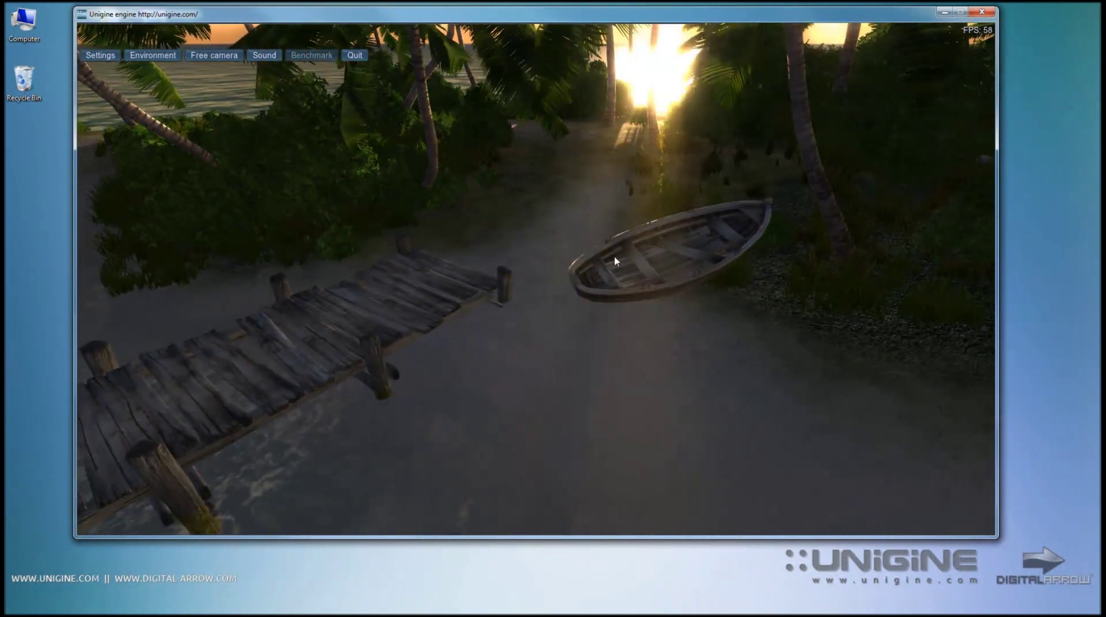
Clone the boat_0 node with an offset of about 1.17 units along its local X axis
left_click(637, 263)
key("d")
right_click_drag(637, 264, 676, 203)
key("a")
key("d")
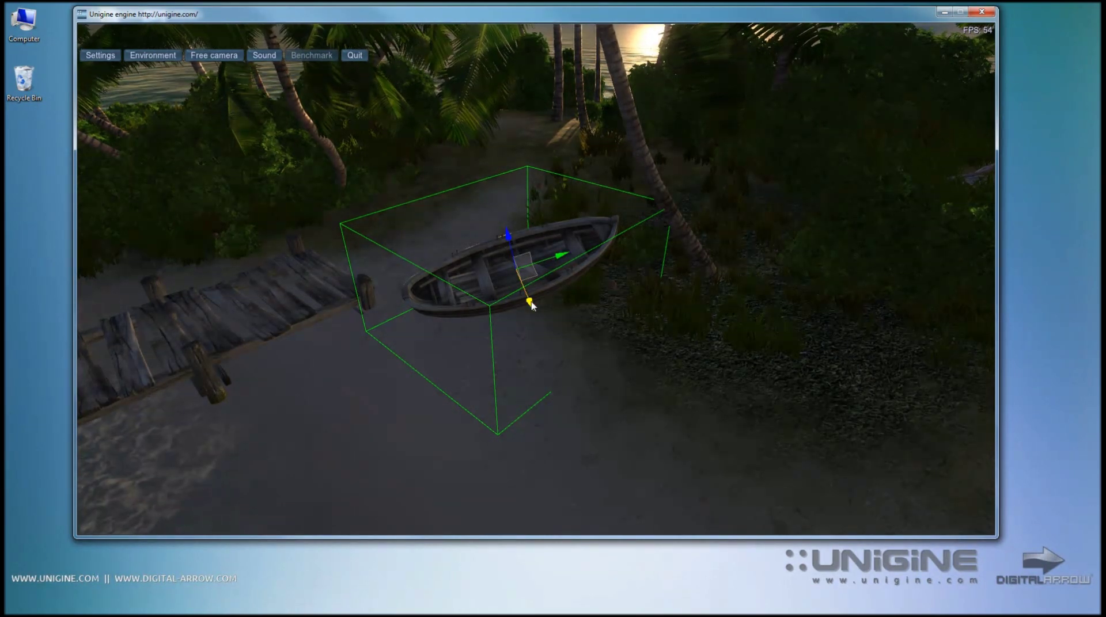
left_click_drag(529, 304, 493, 191, "shift")
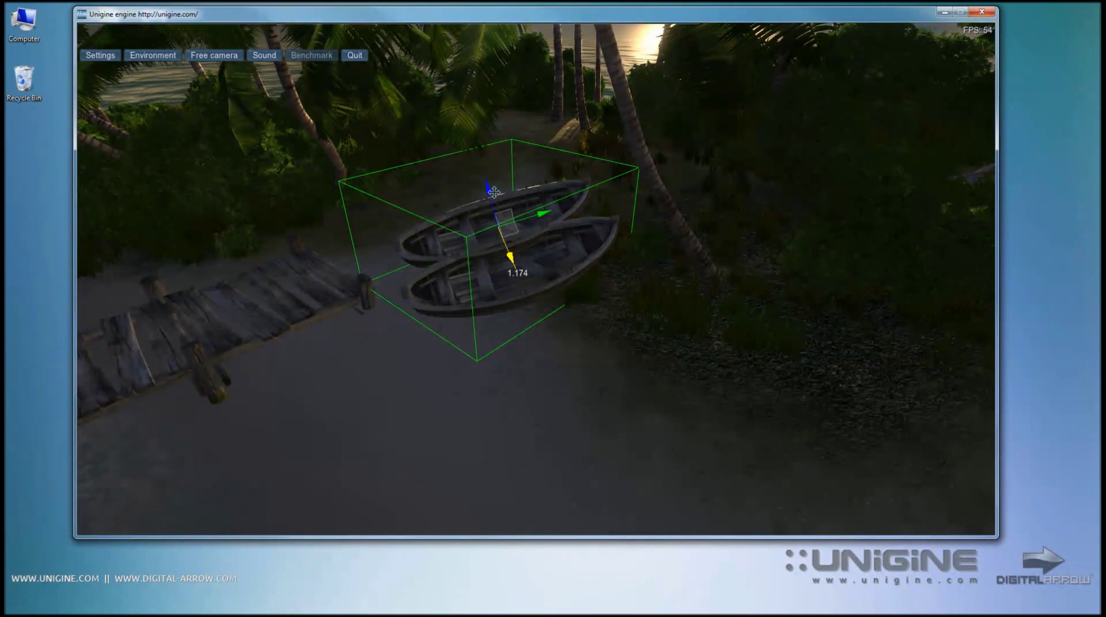
left_click_drag(493, 192, 494, 191, "shift")
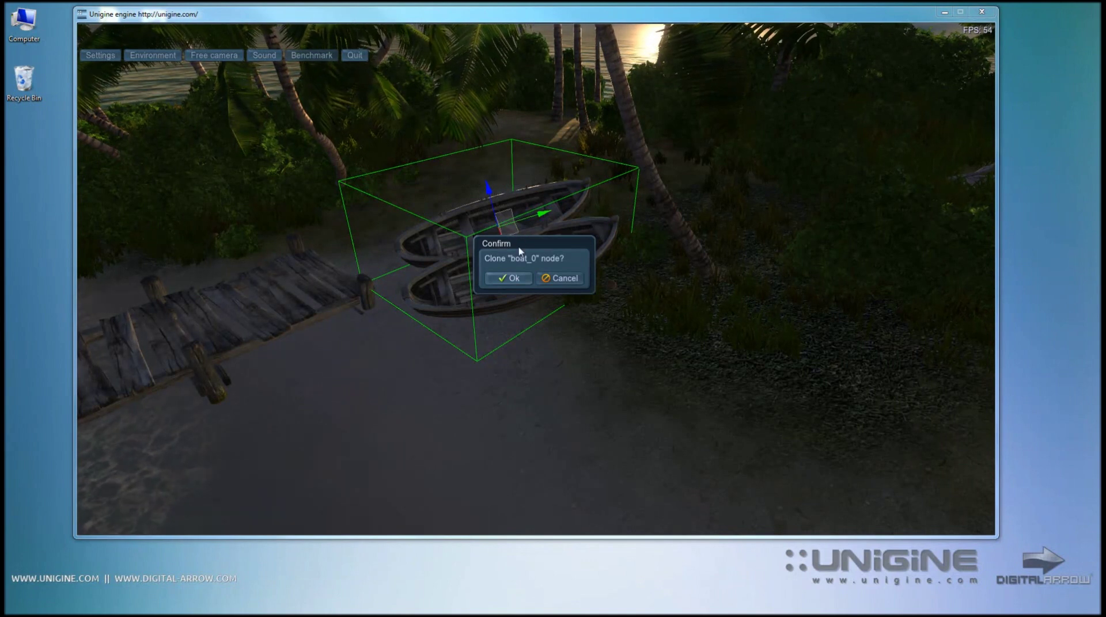
left_click_drag(520, 251, 516, 232)
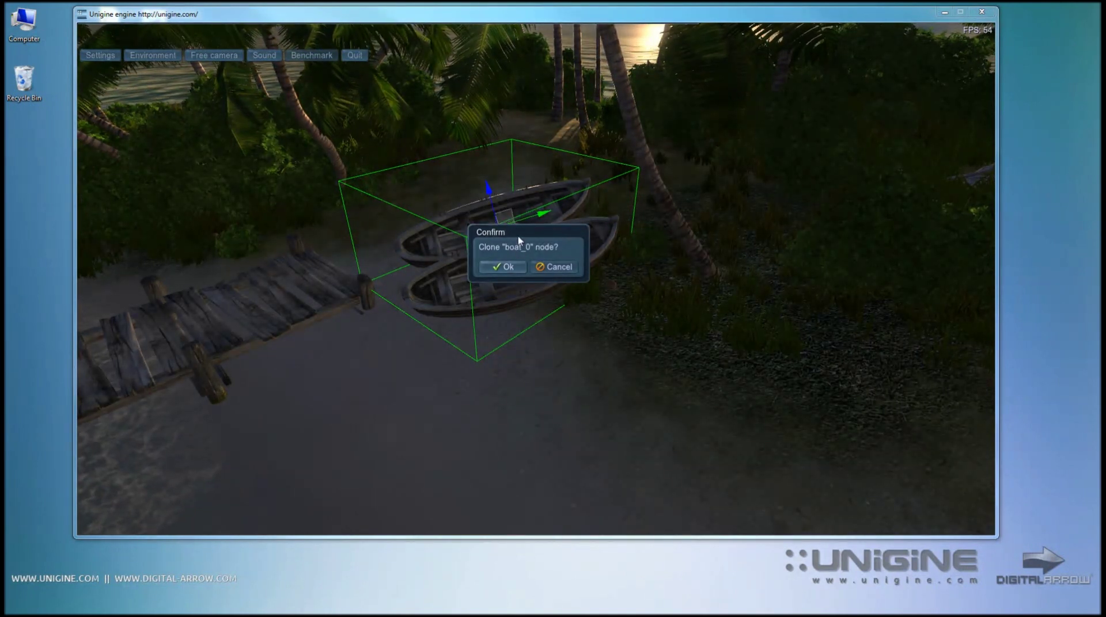
mouse_move(520, 238)
left_mouse_down()
mouse_move(533, 243)
mouse_move(512, 264)
mouse_move(505, 244)
left_mouse_up()
left_click(529, 271)
Nudge the cloned boat along its local Y axis and select the original boat
mouse_move(538, 200)
left_mouse_down()
mouse_move(563, 191)
mouse_move(517, 203)
left_mouse_up()
key("d")
mouse_move(547, 248)
right_mouse_down()
mouse_move(505, 249)
mouse_move(497, 232)
mouse_move(557, 244)
mouse_move(547, 251)
right_mouse_up()
key("w")
key("s")
key("d")
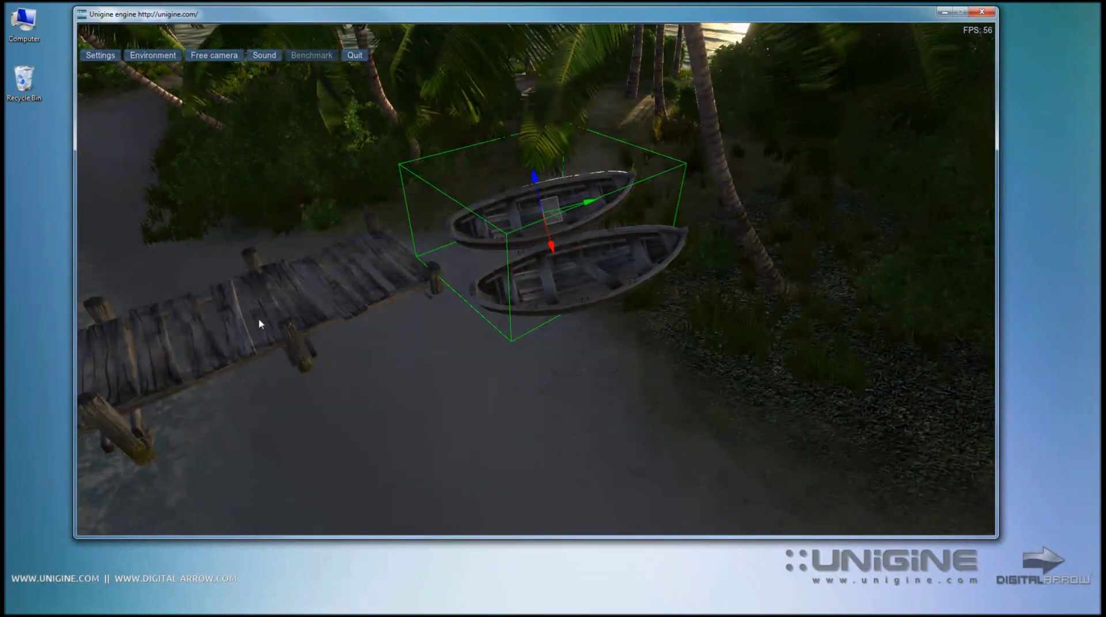
right_click_drag(259, 438, 165, 460)
key("d")
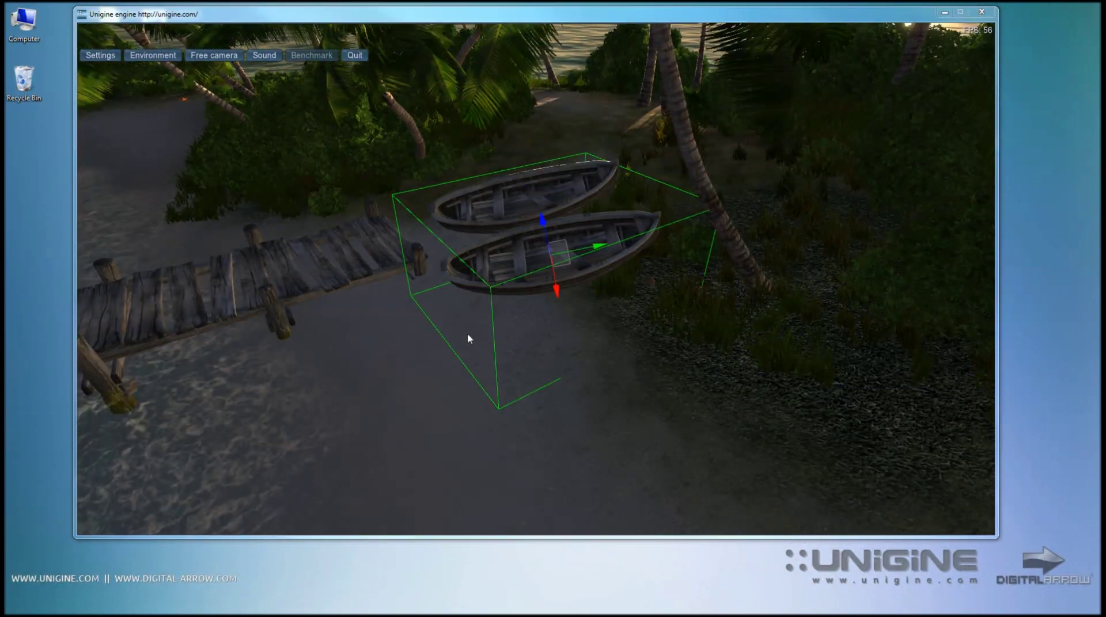
Select the island's terrain mesh and translate it along its vertical axis
key("d")
right_click_drag(467, 330, 696, 328)
key("d")
key("a")
left_click(536, 325)
key("s")
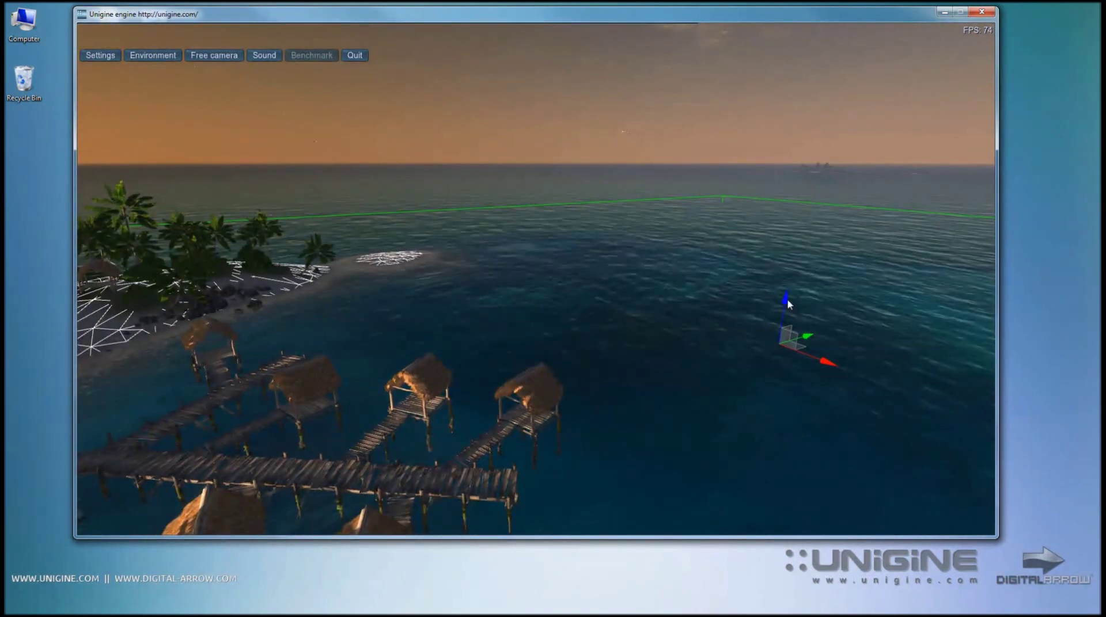
left_click_drag(787, 303, 783, 292)
Lower the island terrain about 0.04 units along its vertical axis, and raise it slightly again
right_click_drag(500, 271, 445, 274)
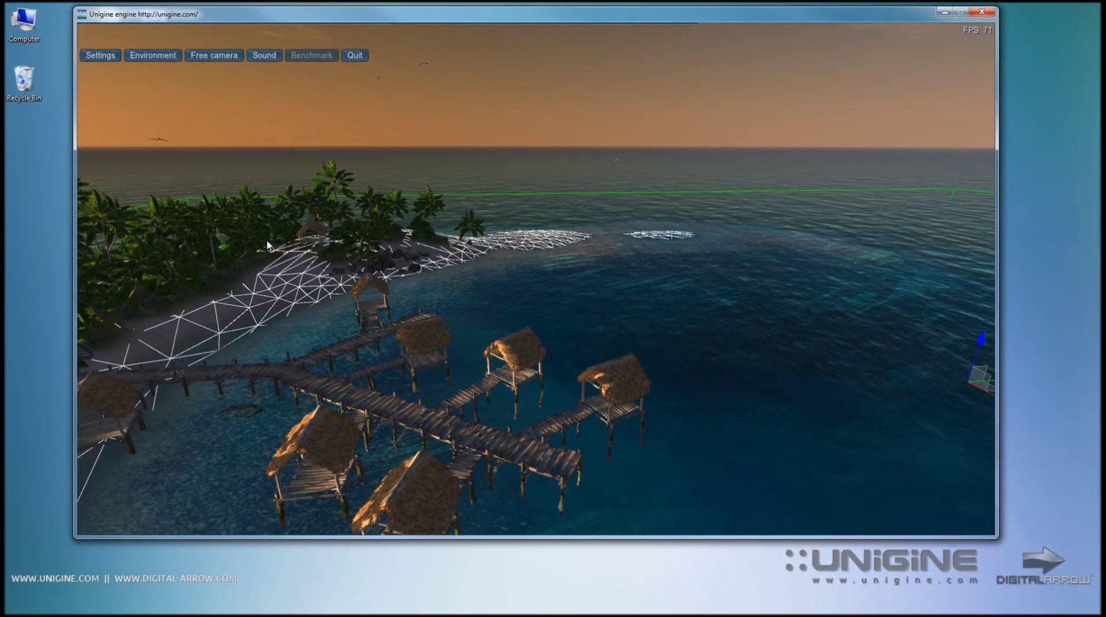
right_click_drag(267, 249, 293, 257)
key("s")
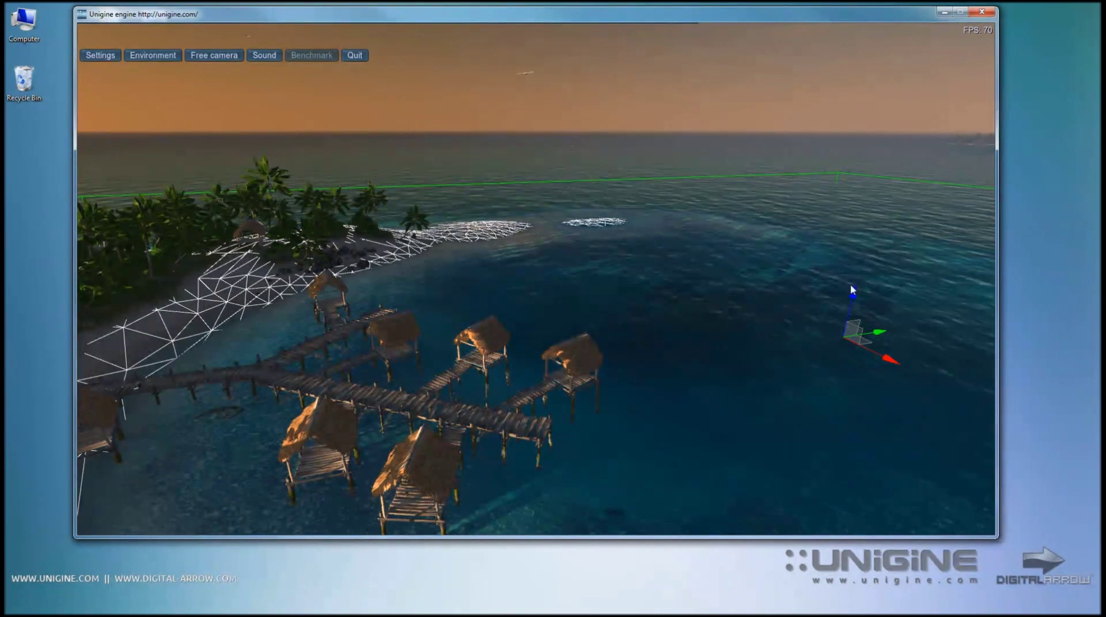
left_click_drag(852, 293, 850, 293)
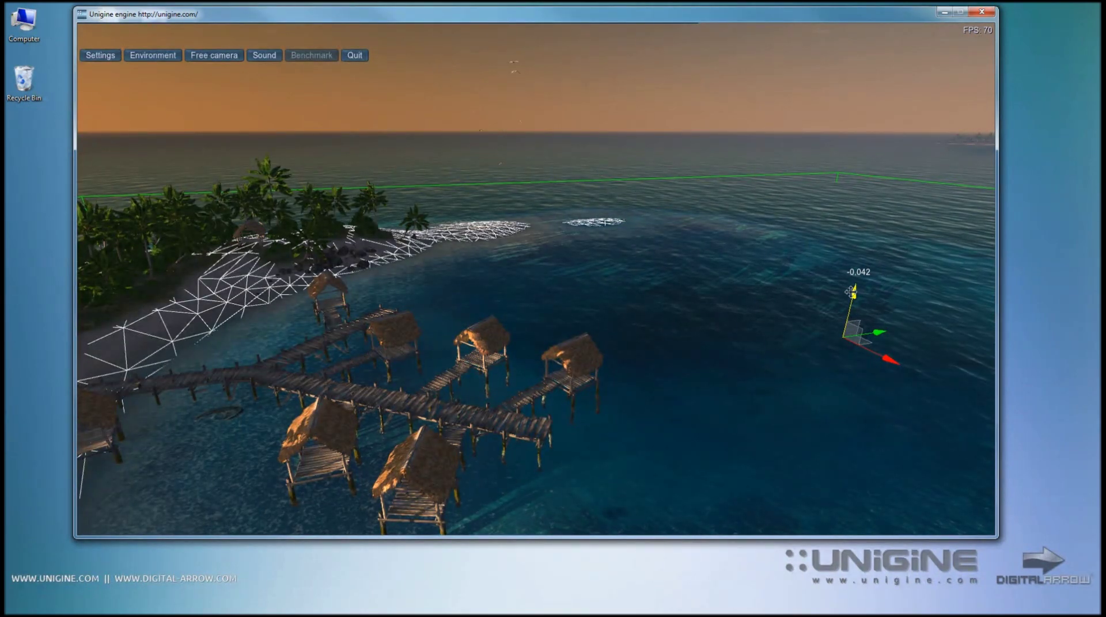
mouse_move(170, 31)
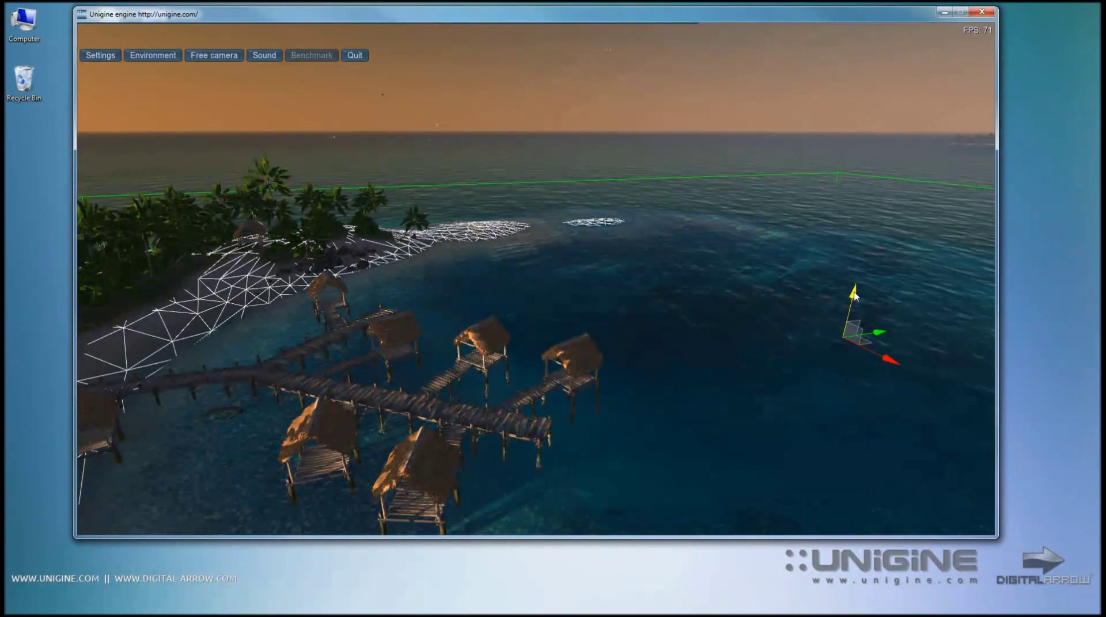
left_click_drag(854, 292, 855, 289)
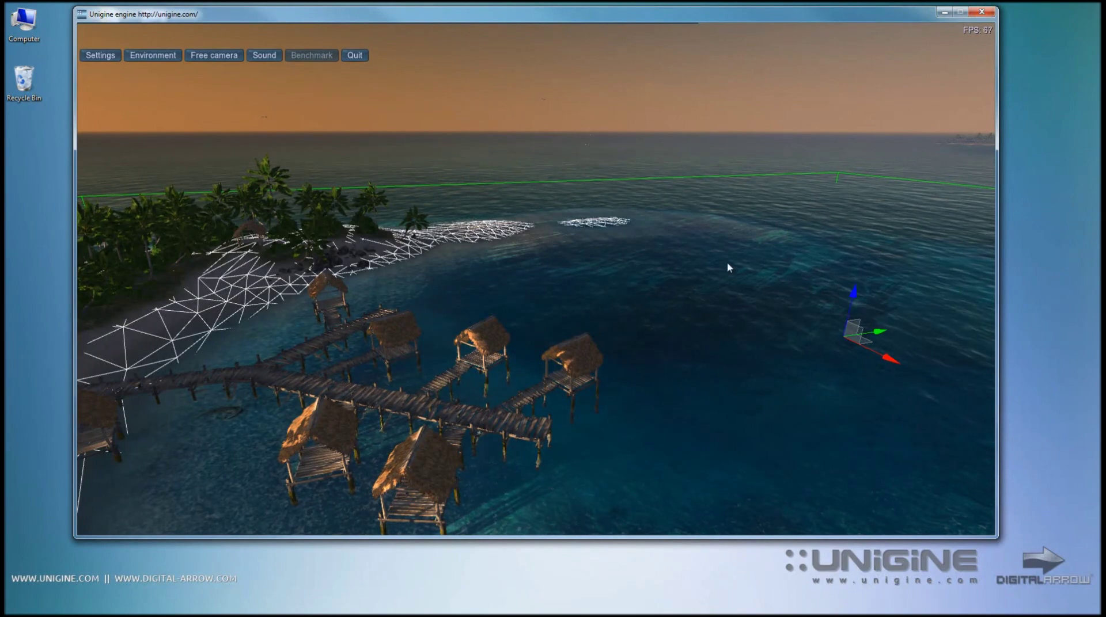
Examine the island's shoreline around the huts and the pier from closer viewpoints
right_click_drag(676, 272, 623, 260)
key("w")
key("s")
key("w")
key("d")
right_click_drag(622, 259, 595, 261)
key("a")
key("w")
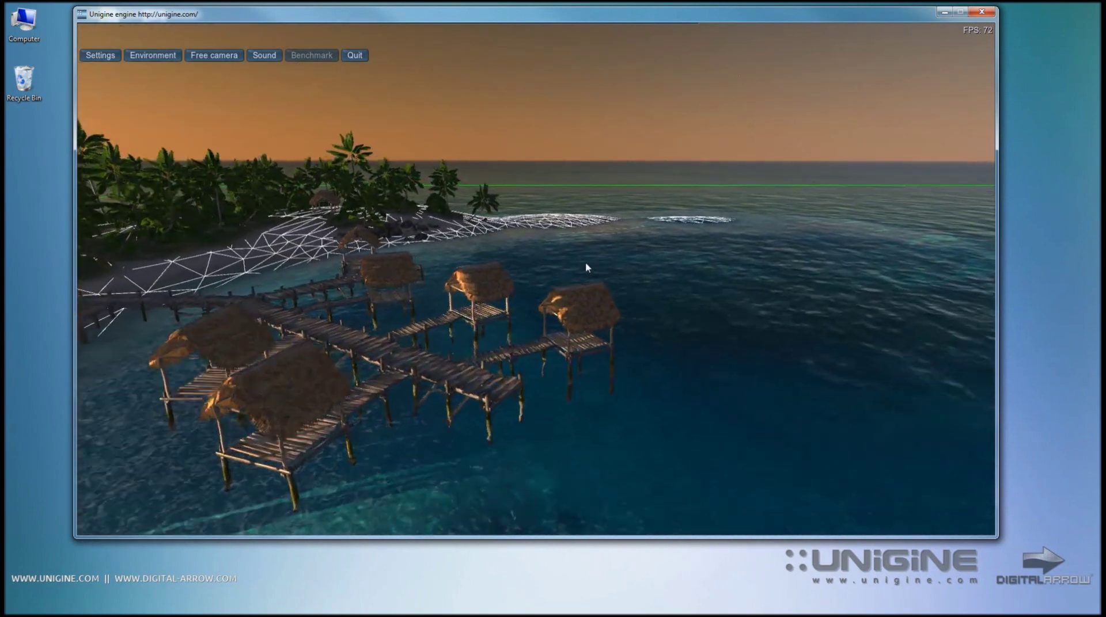